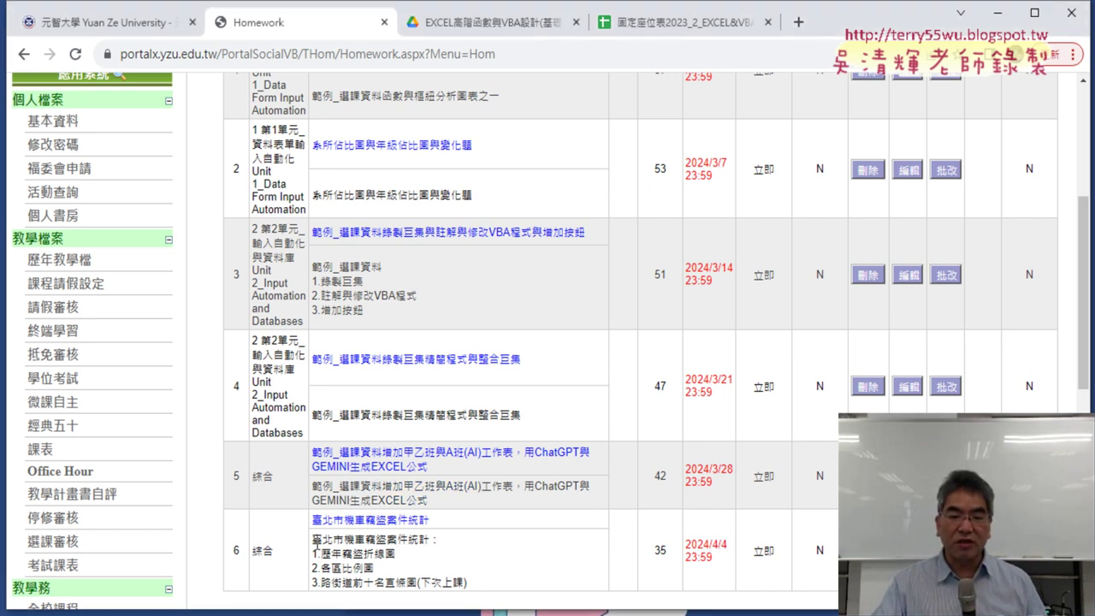
Step: Select the 臺北市機車竊盜案件統計 assignment title, then switch to the Excel theft workbook
left_click_drag(313, 540, 426, 545)
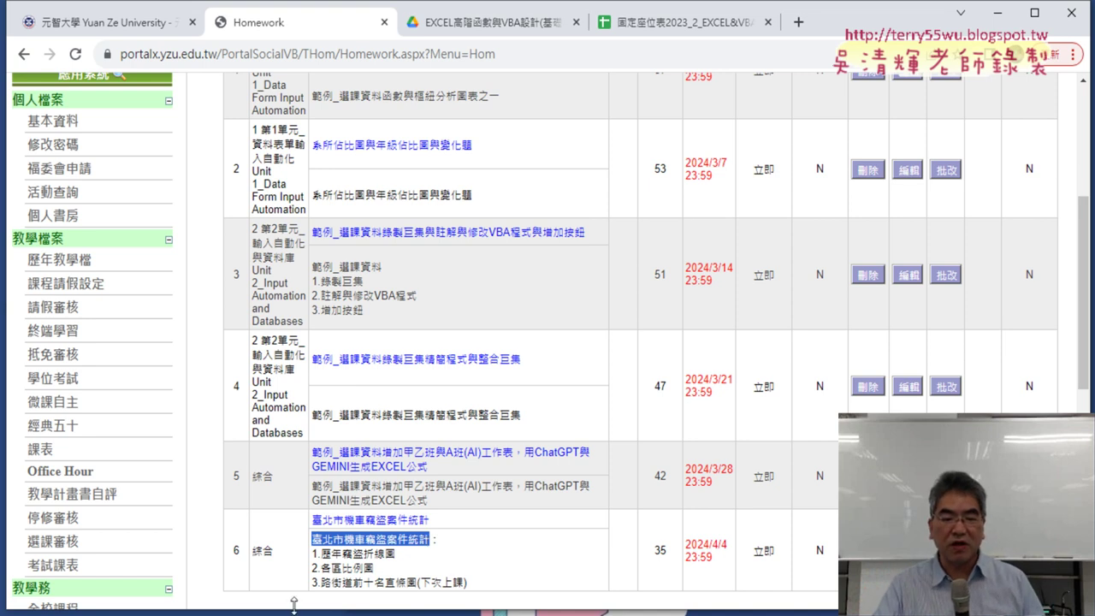
double_click(369, 539)
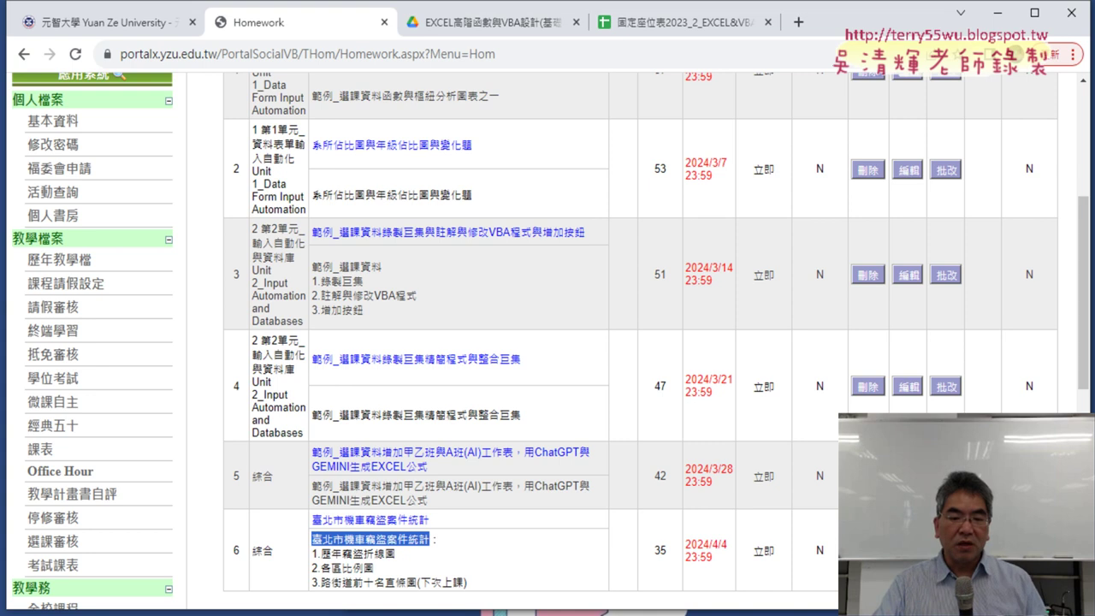
key("alt+Tab")
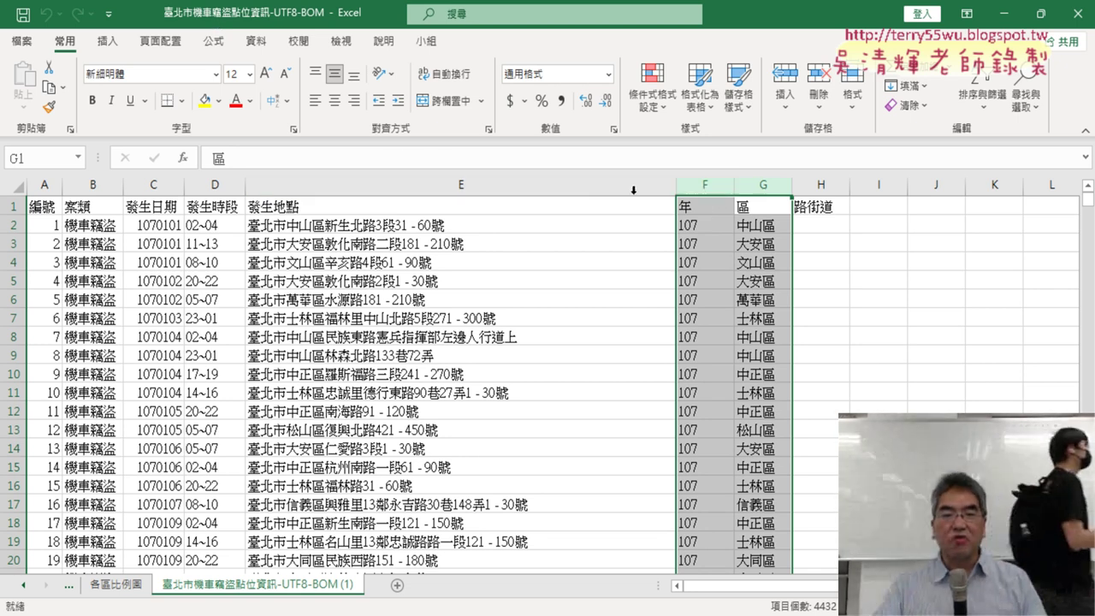
left_click(24, 586)
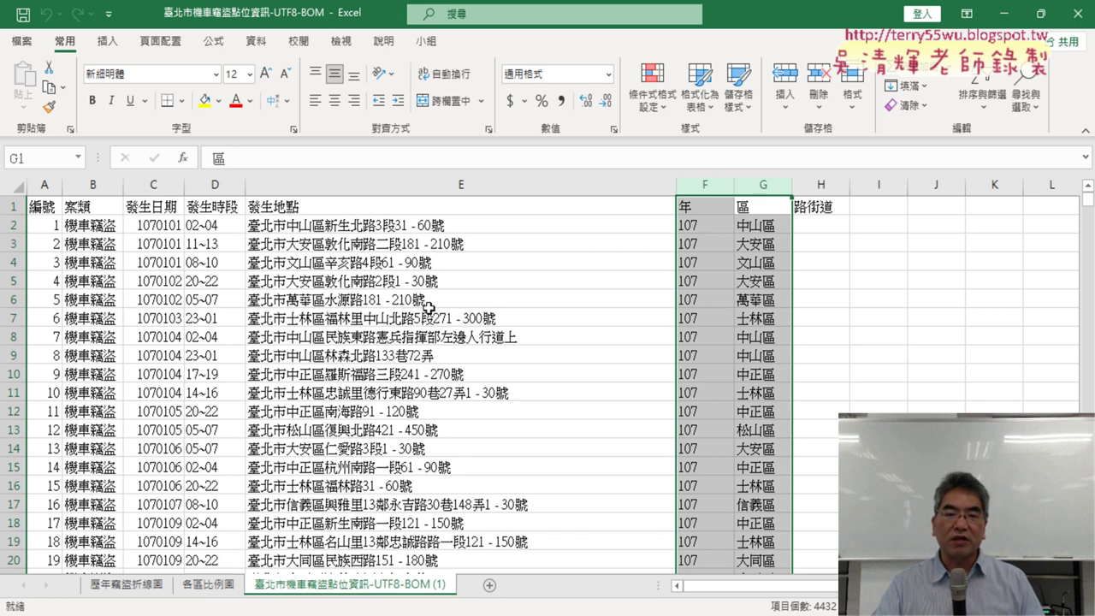
left_click_drag(569, 185, 43, 185)
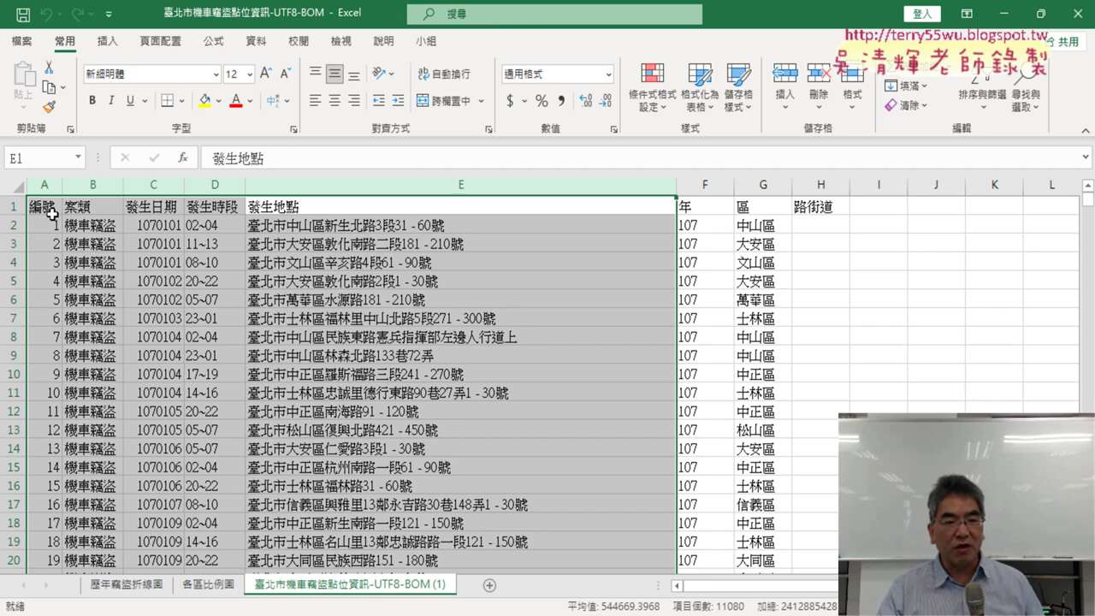
left_click(51, 213)
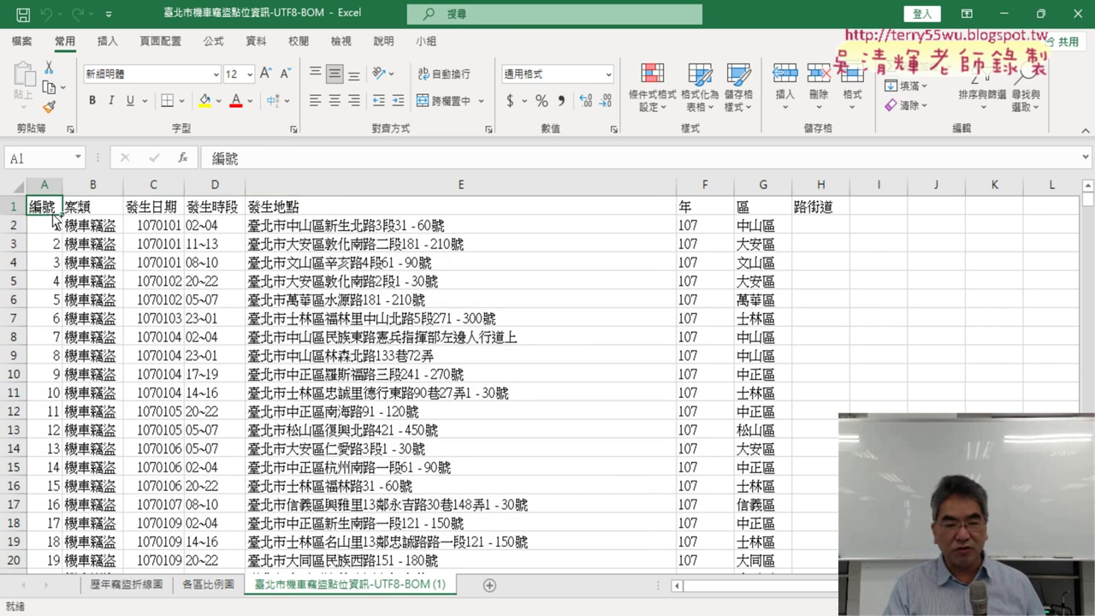
double_click(53, 216)
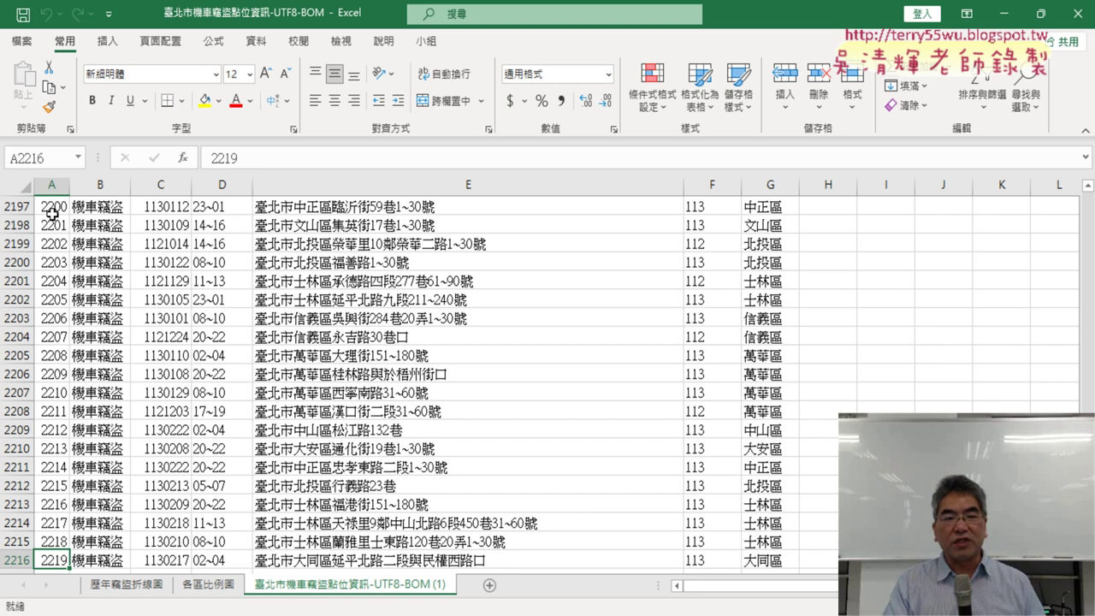
key("ctrl+Home")
key("Right")
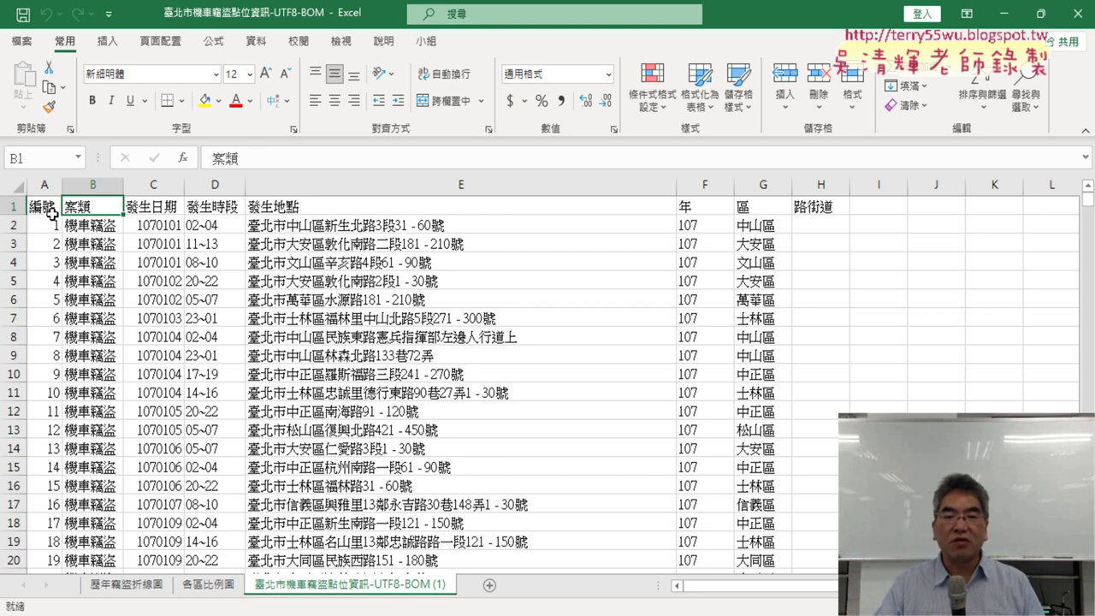
left_click(361, 190)
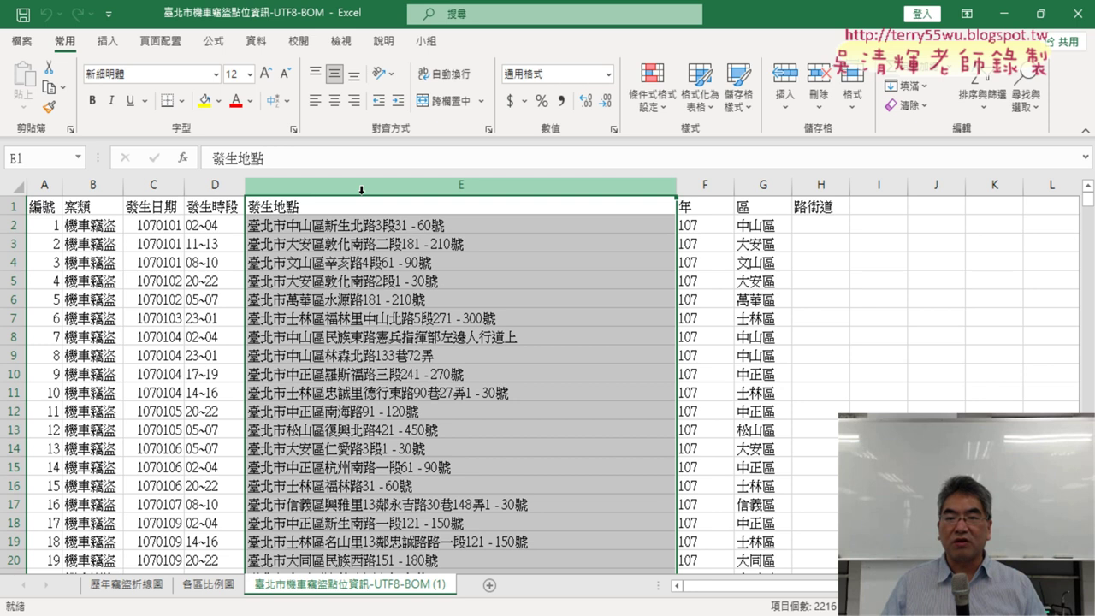
left_click(703, 185)
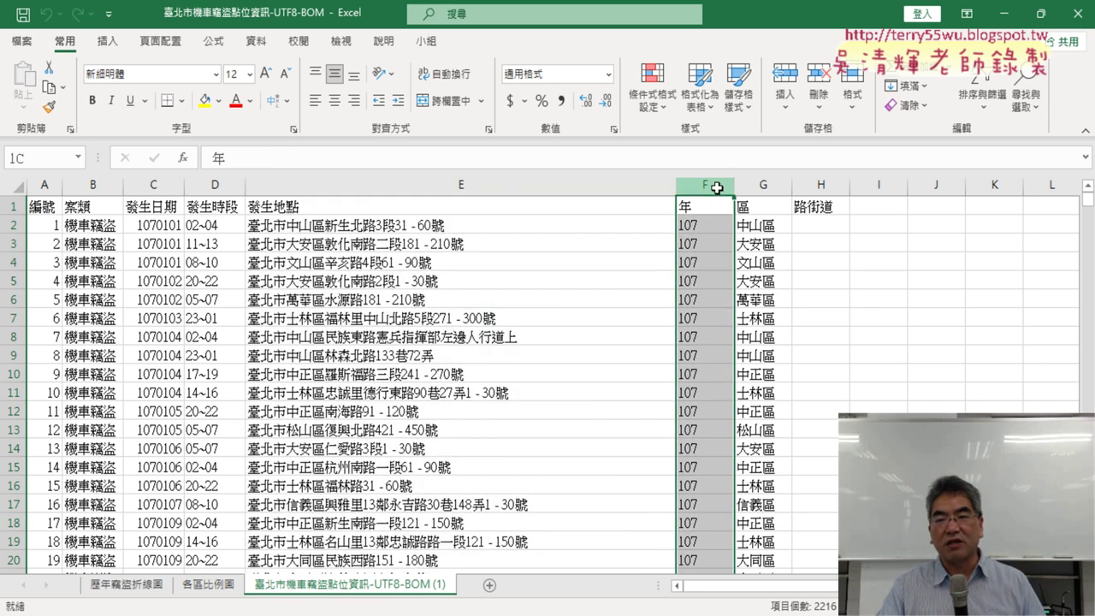
left_click_drag(717, 187, 811, 187)
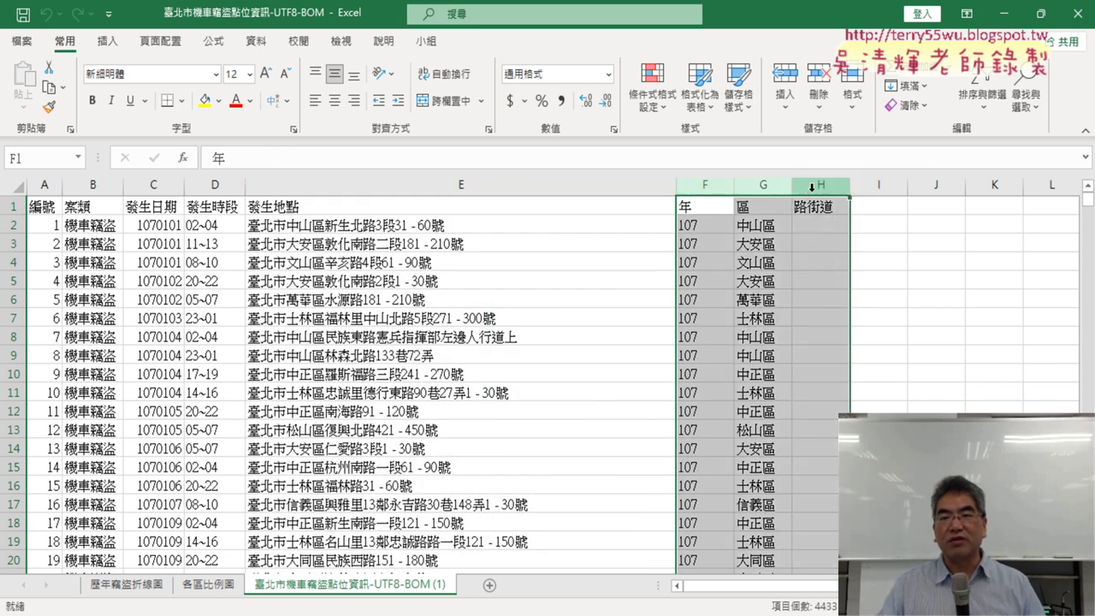
left_click_drag(811, 186, 714, 186)
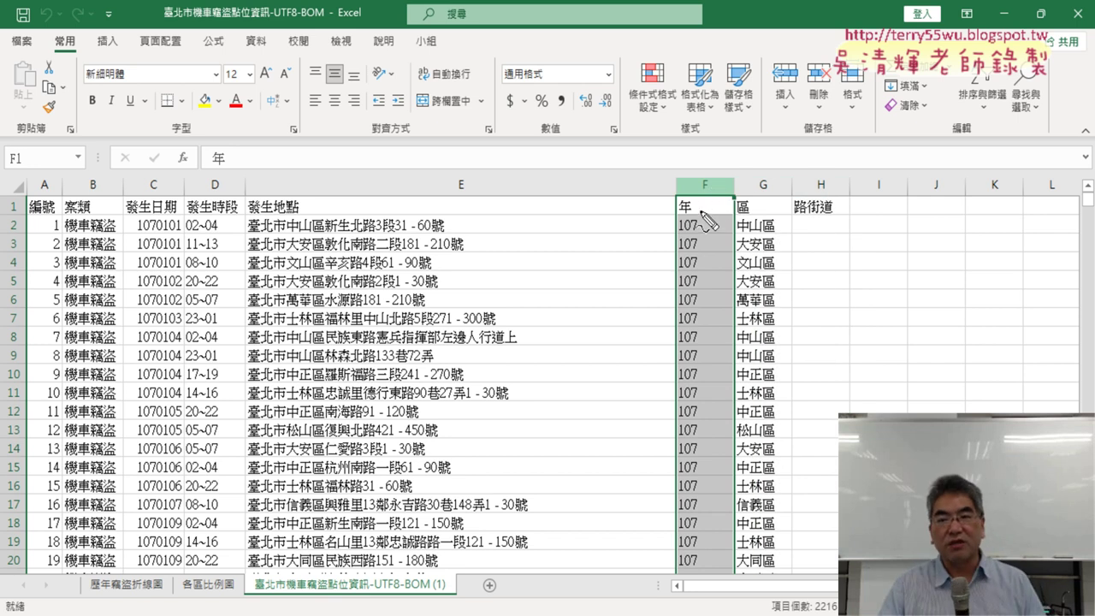
mouse_move(695, 214)
left_mouse_down()
mouse_move(676, 221)
mouse_move(693, 216)
left_mouse_up()
left_click_drag(649, 146, 650, 426)
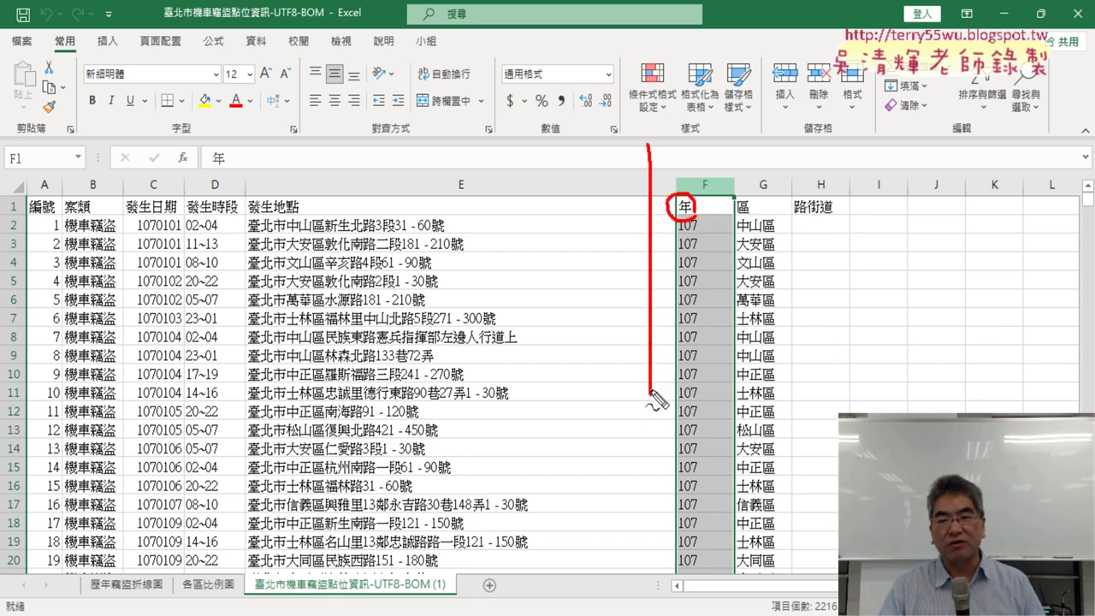
mouse_move(659, 137)
left_mouse_down()
mouse_move(724, 133)
mouse_move(772, 147)
mouse_move(727, 151)
left_mouse_up()
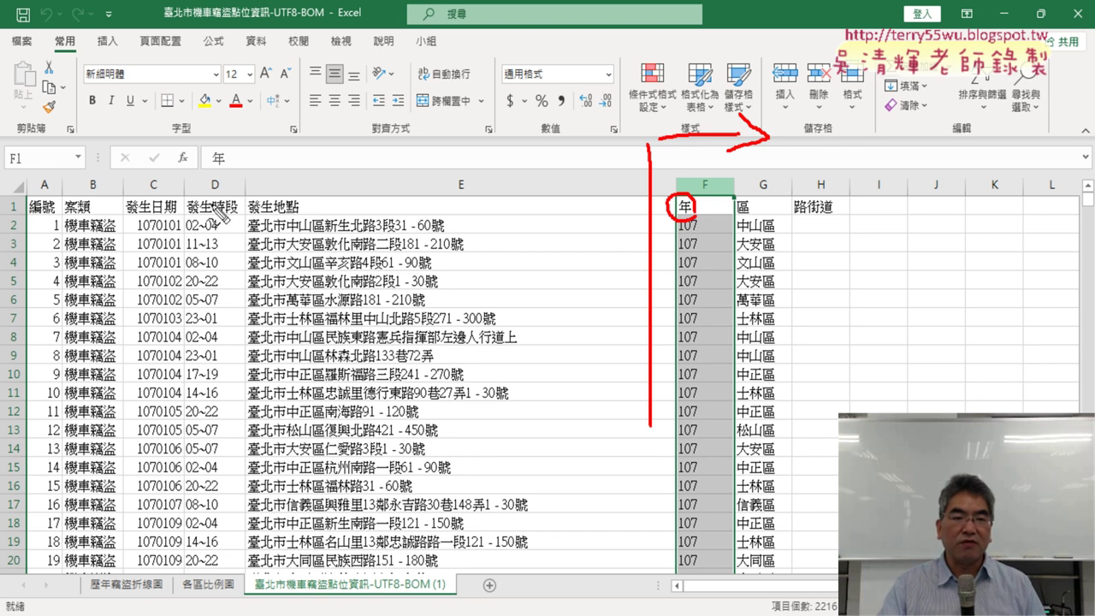
mouse_move(152, 217)
left_mouse_down()
mouse_move(176, 217)
mouse_move(154, 231)
left_mouse_up()
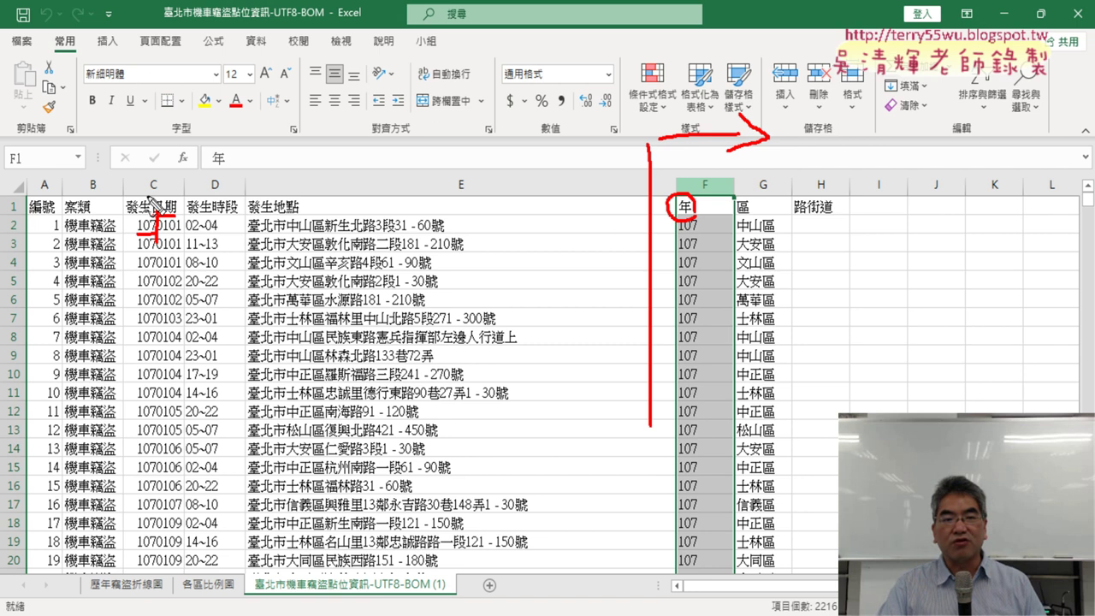
mouse_move(147, 171)
left_mouse_down()
mouse_move(363, 26)
mouse_move(687, 224)
left_mouse_up()
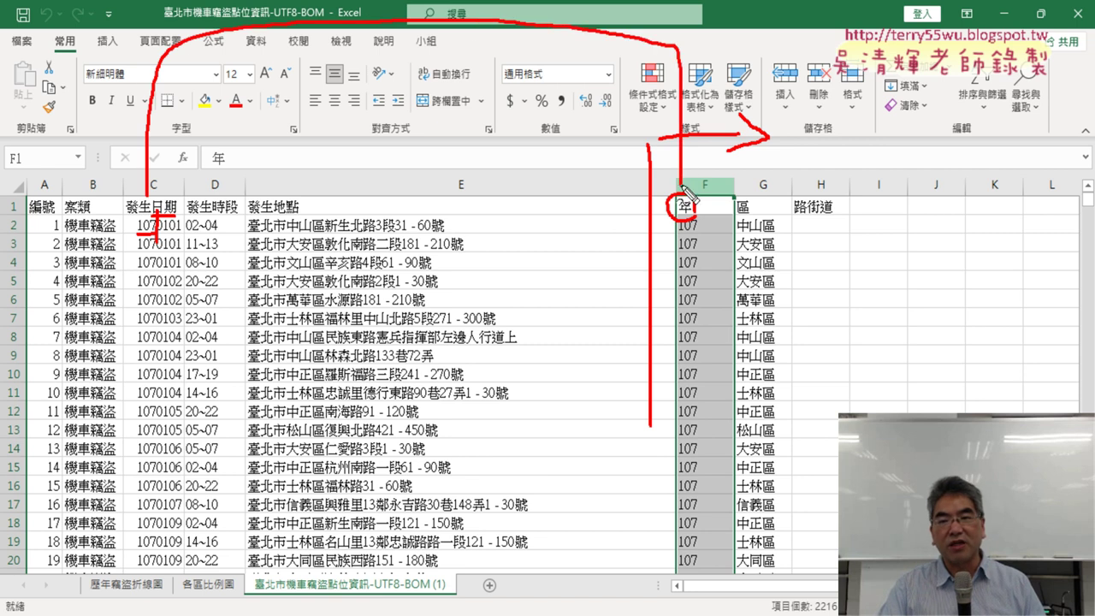
left_click_drag(678, 229, 700, 229)
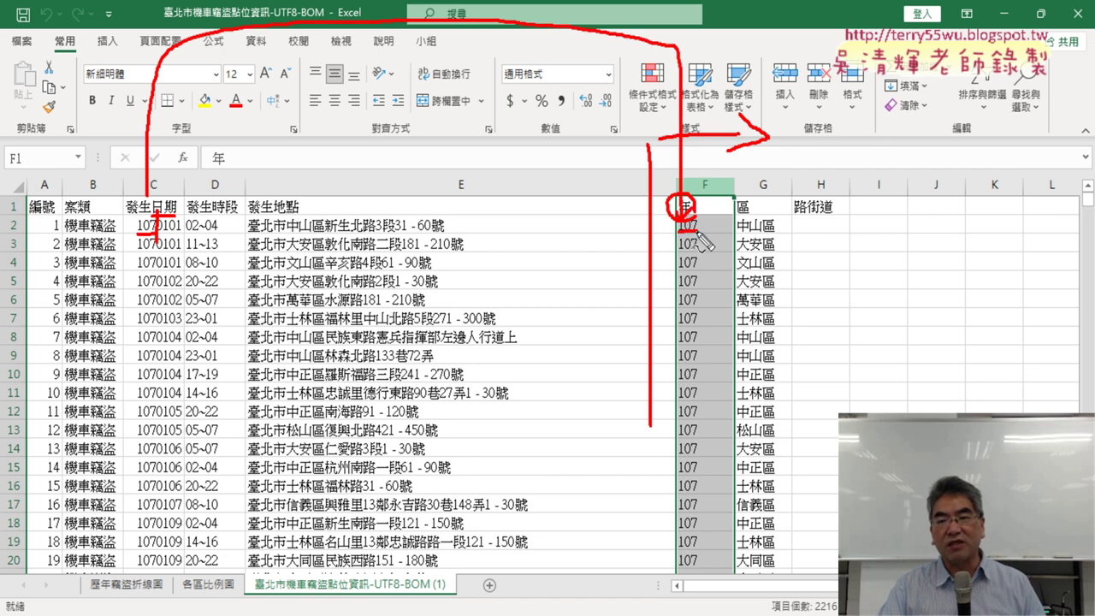
key("Escape")
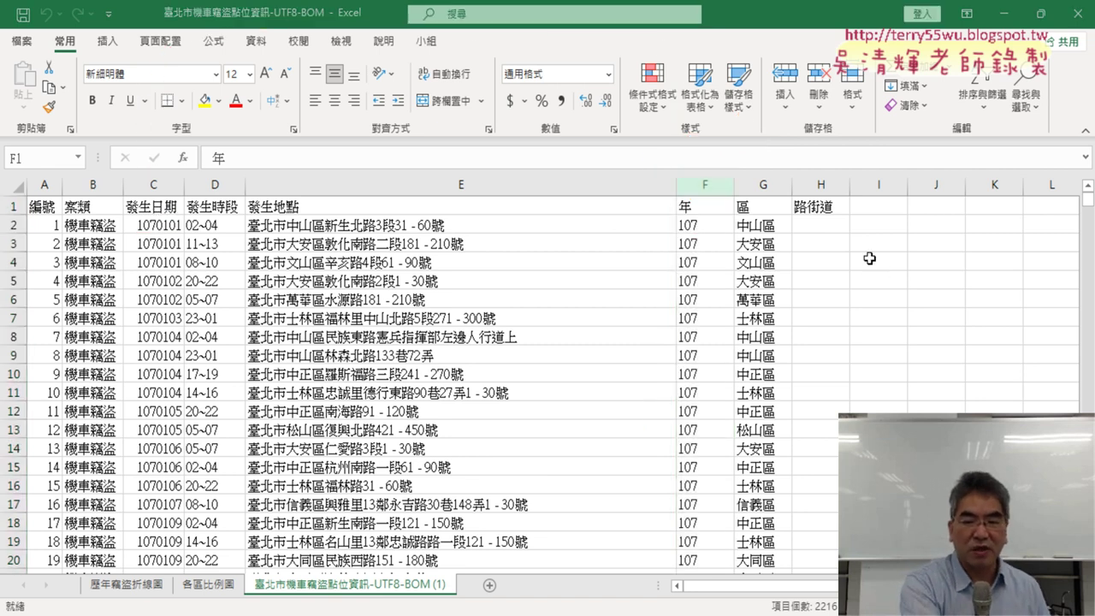
left_click(718, 226)
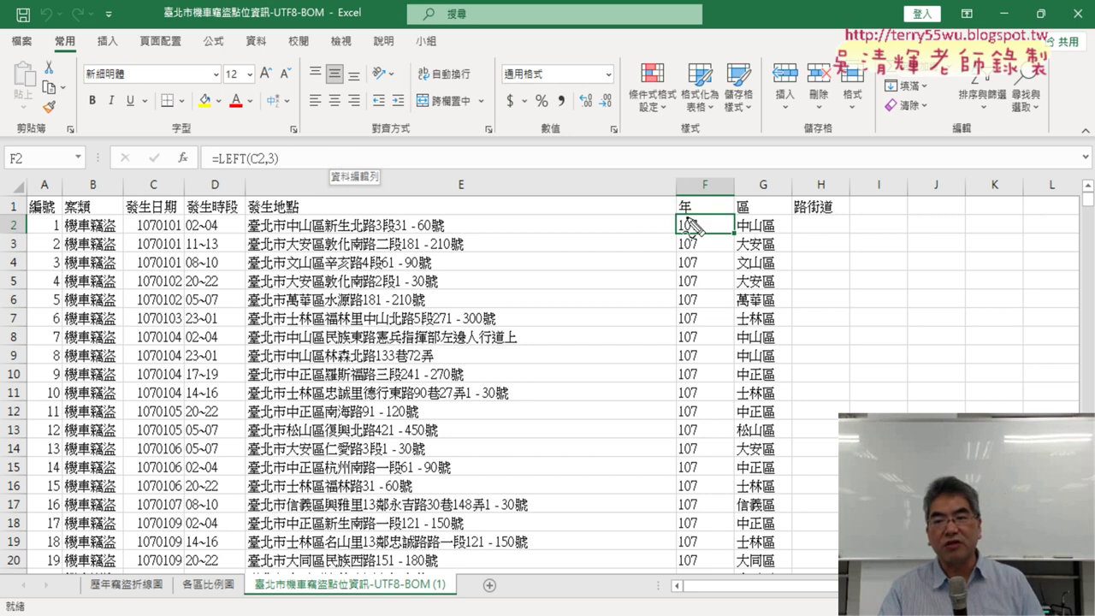
mouse_move(703, 199)
left_mouse_down()
mouse_move(713, 210)
mouse_move(673, 205)
left_mouse_up()
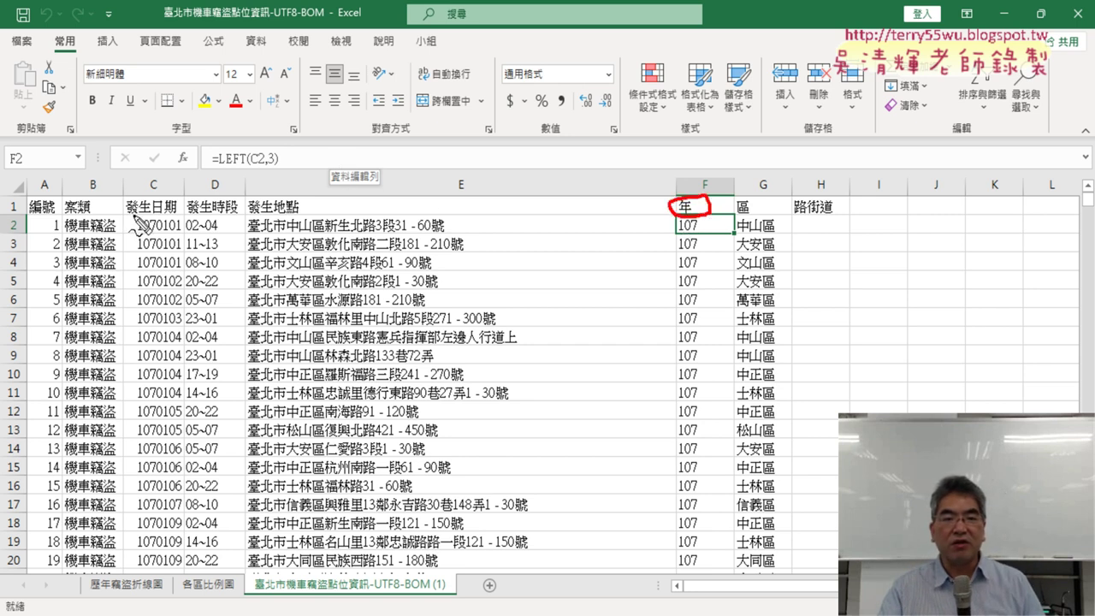
mouse_move(127, 213)
left_mouse_down()
mouse_move(177, 215)
mouse_move(158, 244)
mouse_move(159, 234)
left_mouse_up()
left_click_drag(157, 177, 664, 181)
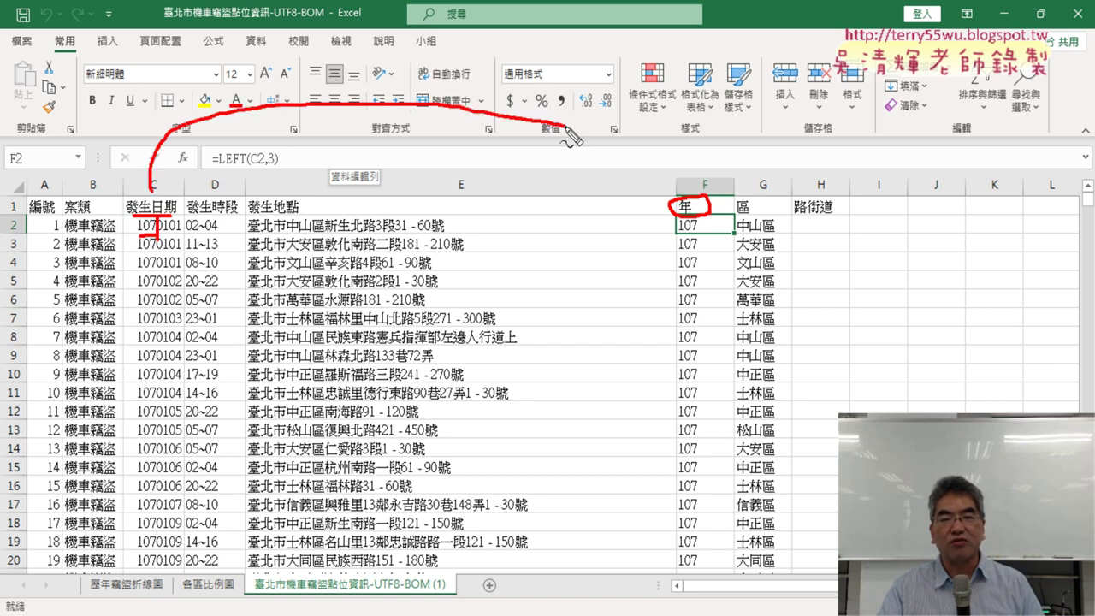
left_click_drag(693, 232, 657, 233)
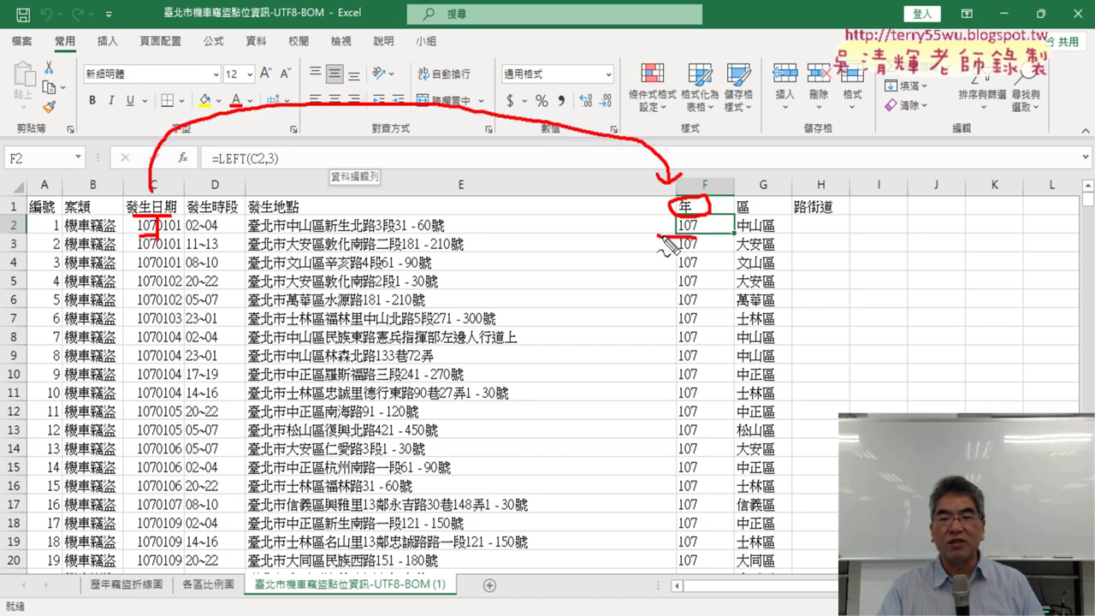
left_click_drag(730, 137, 730, 327)
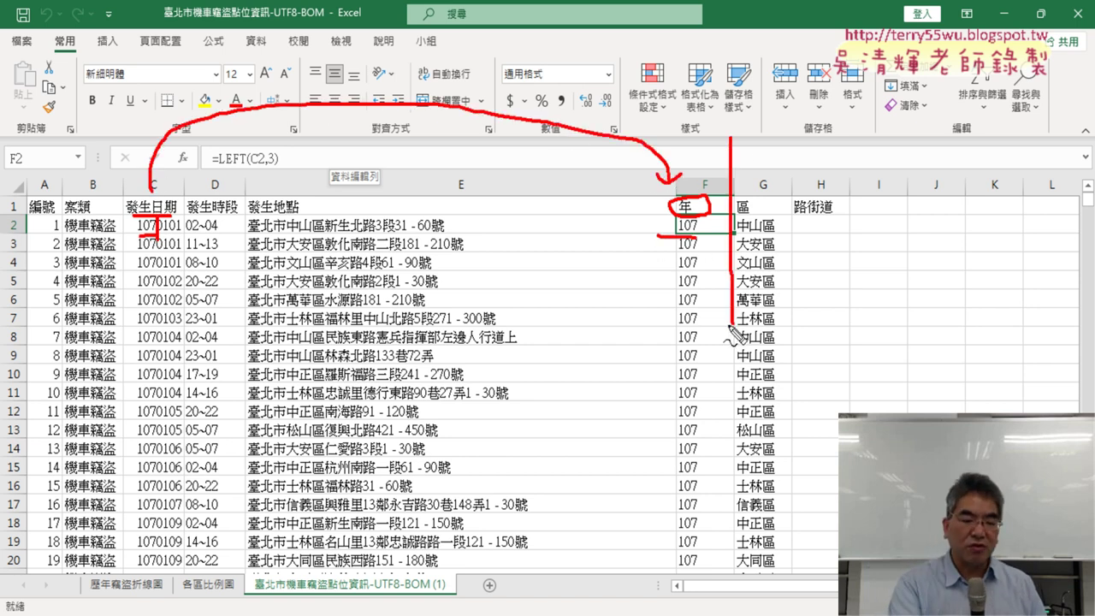
key("Escape")
left_click(462, 313)
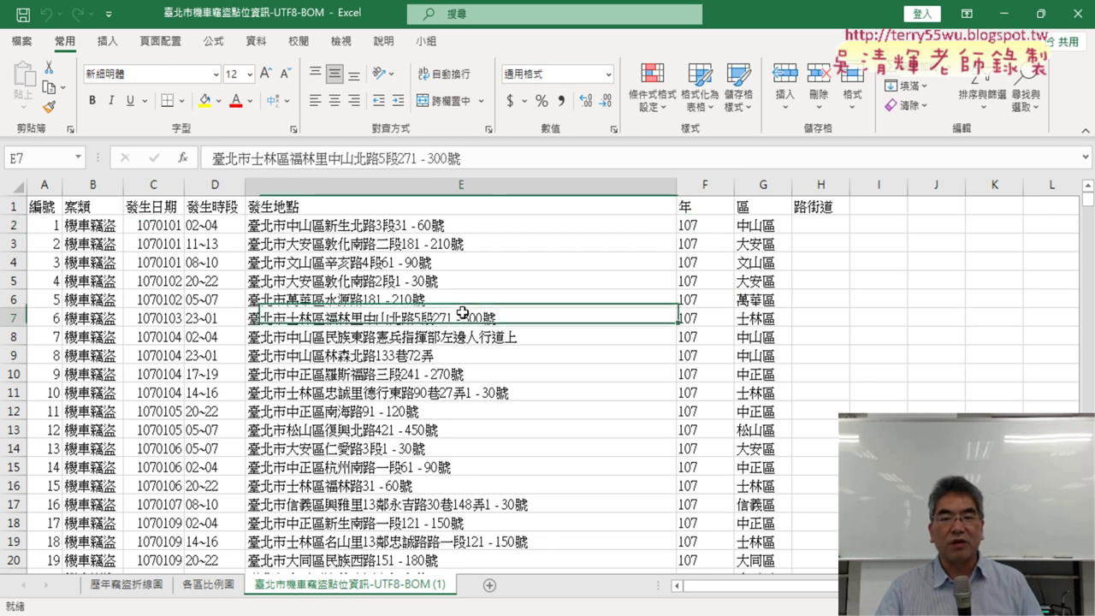
left_click(107, 41)
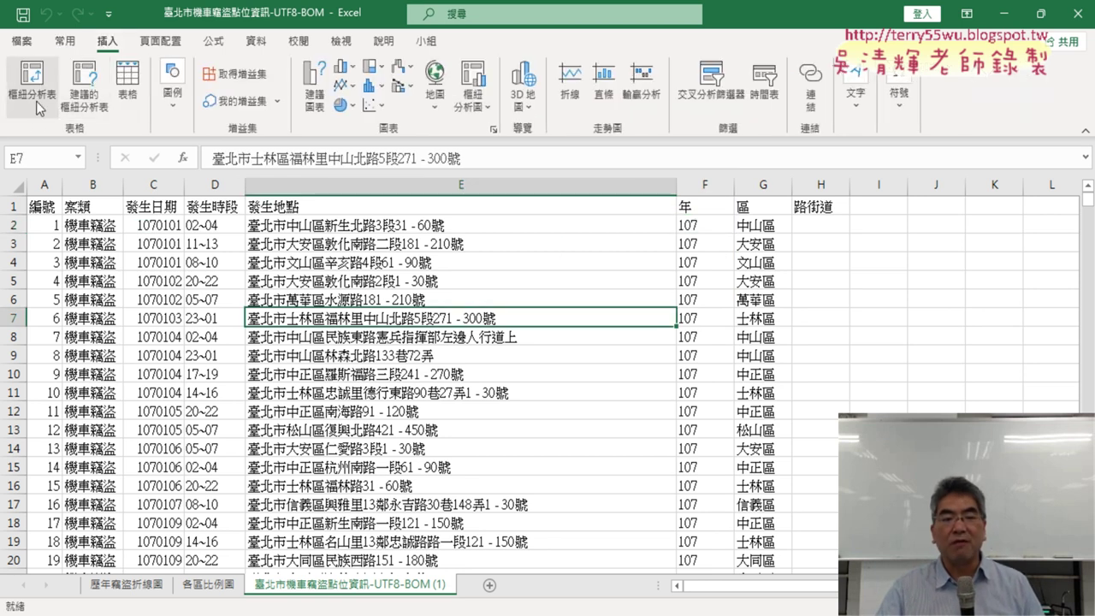
left_click(119, 586)
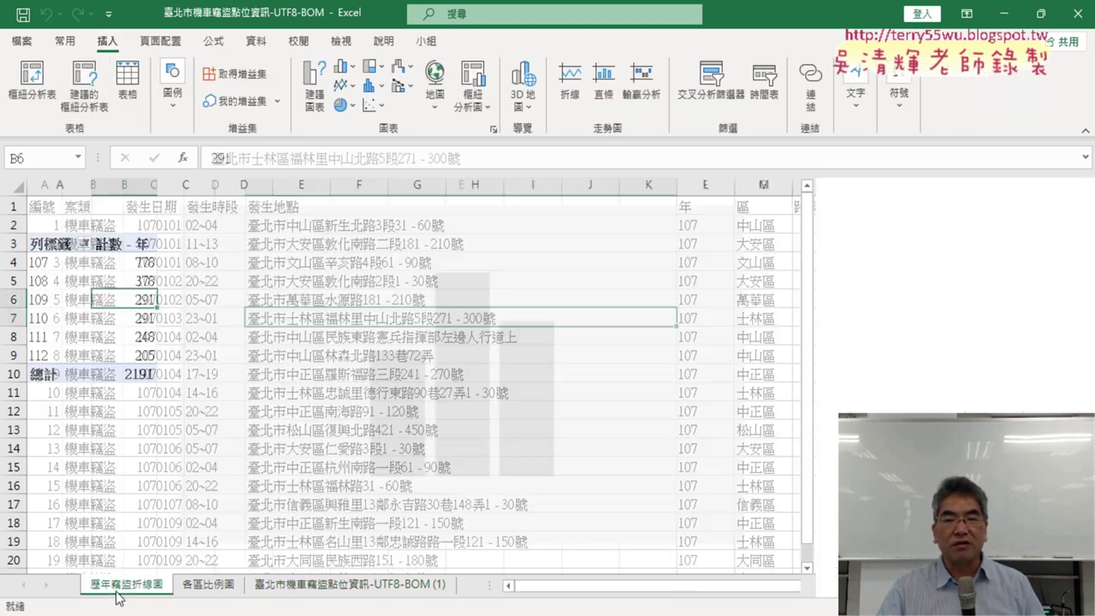
left_click(79, 267)
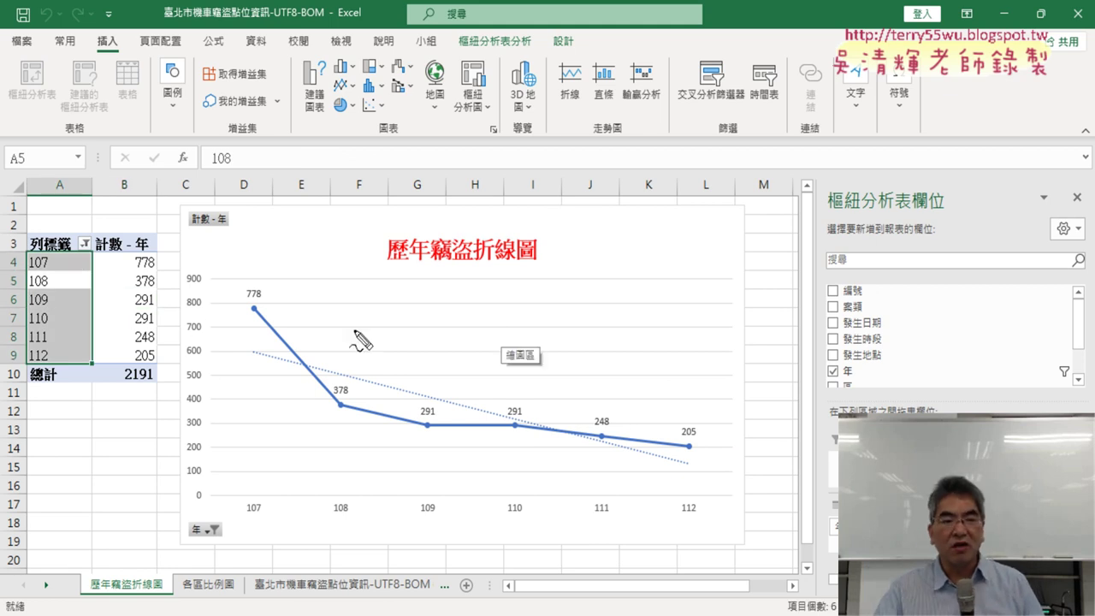
left_click_drag(16, 235, 26, 380)
mouse_move(43, 233)
left_mouse_down()
mouse_move(103, 229)
mouse_move(162, 380)
left_mouse_up()
left_click_drag(47, 384, 155, 383)
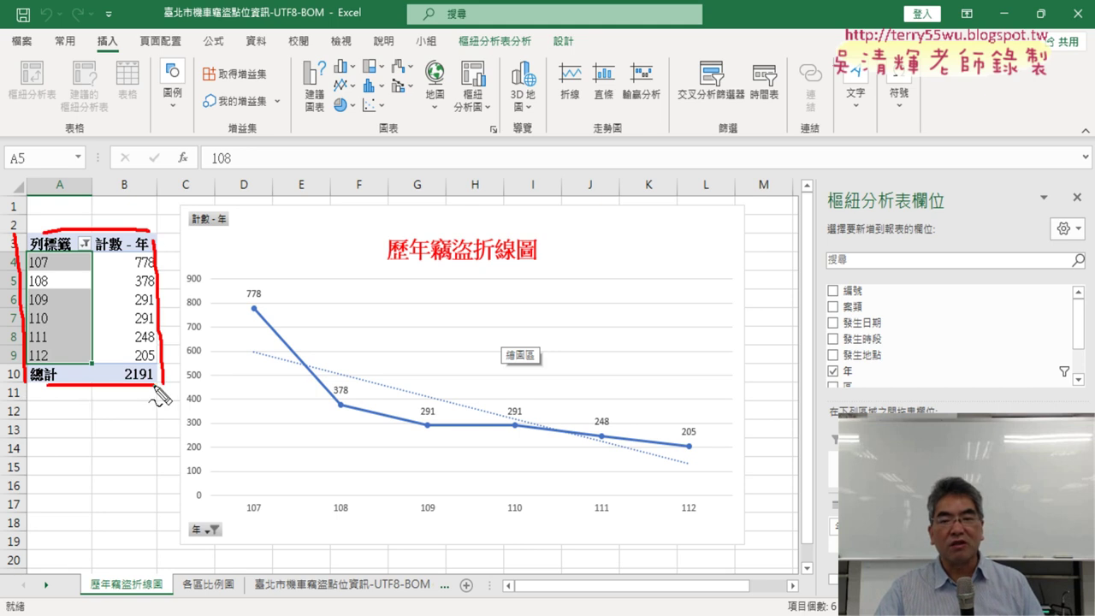
mouse_move(862, 357)
left_mouse_down()
mouse_move(821, 377)
mouse_move(842, 383)
mouse_move(845, 412)
left_mouse_up()
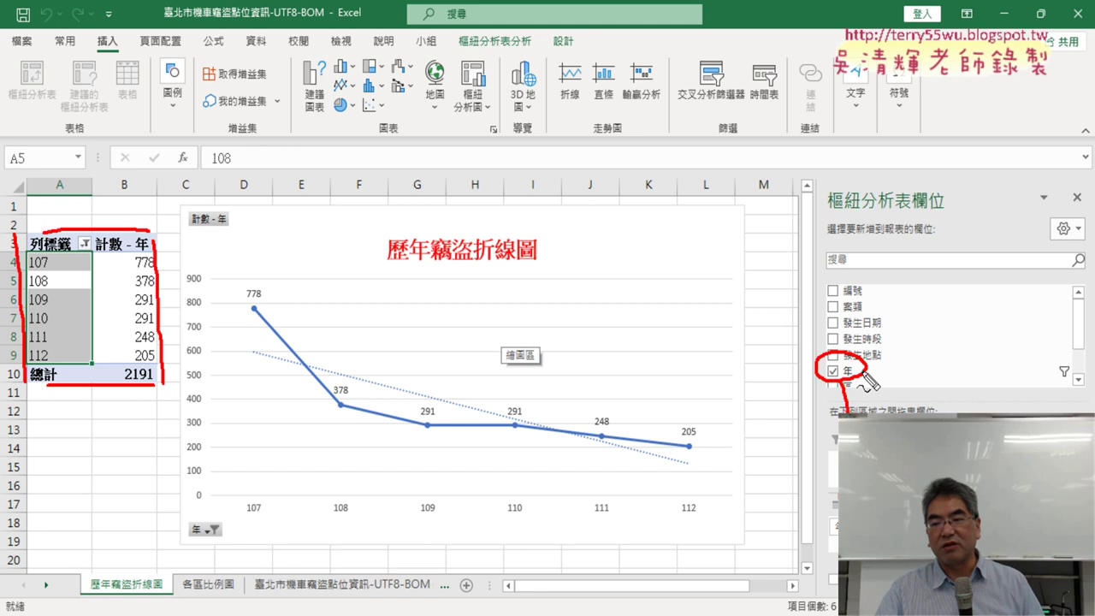
left_click_drag(835, 541, 835, 473)
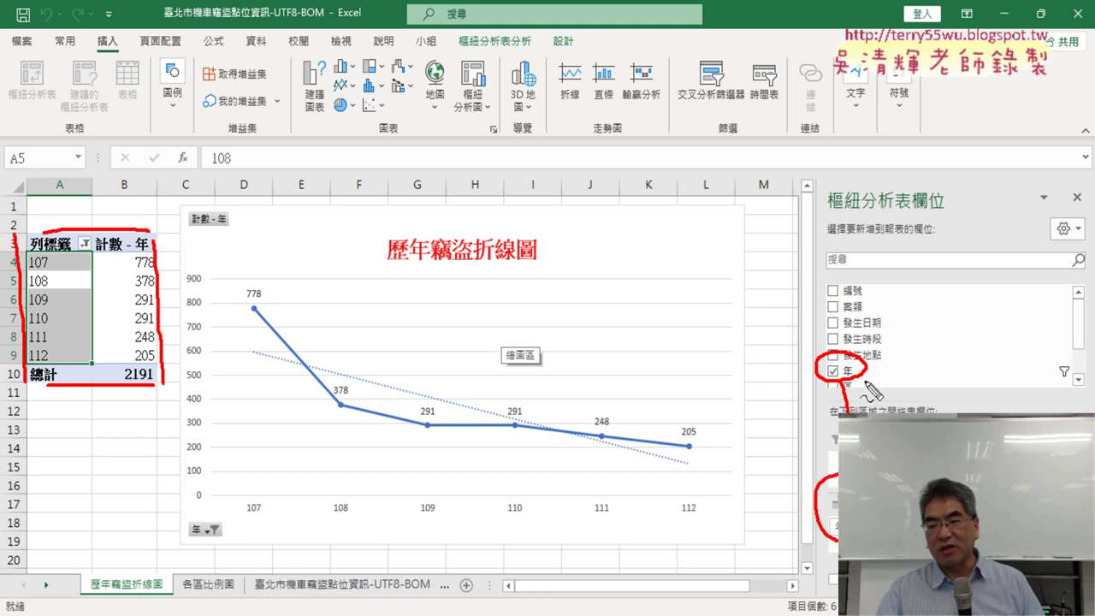
left_click_drag(860, 378, 922, 412)
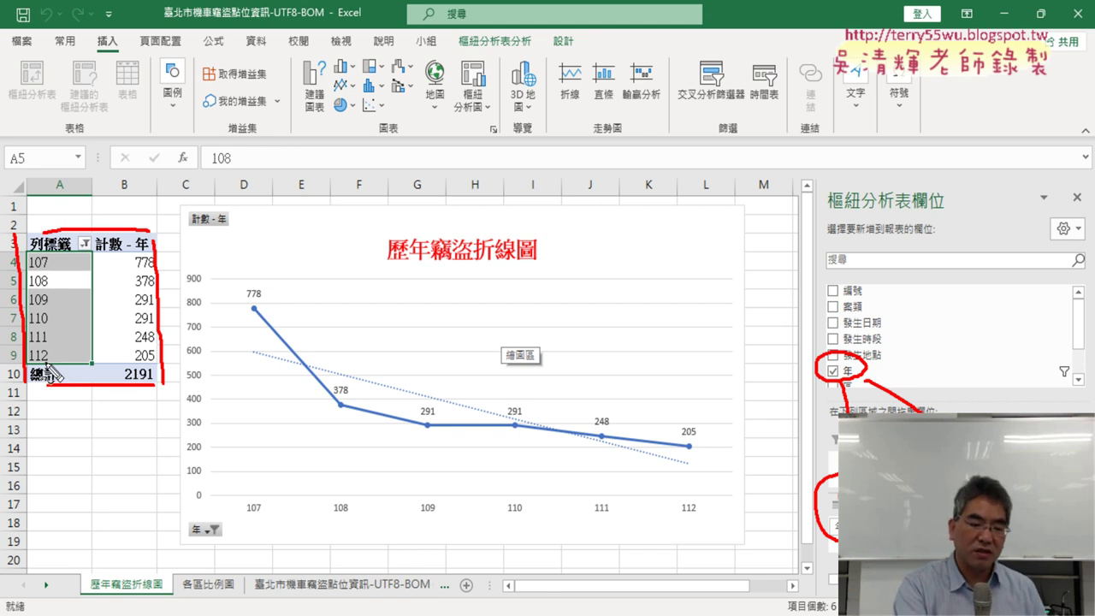
key("Escape")
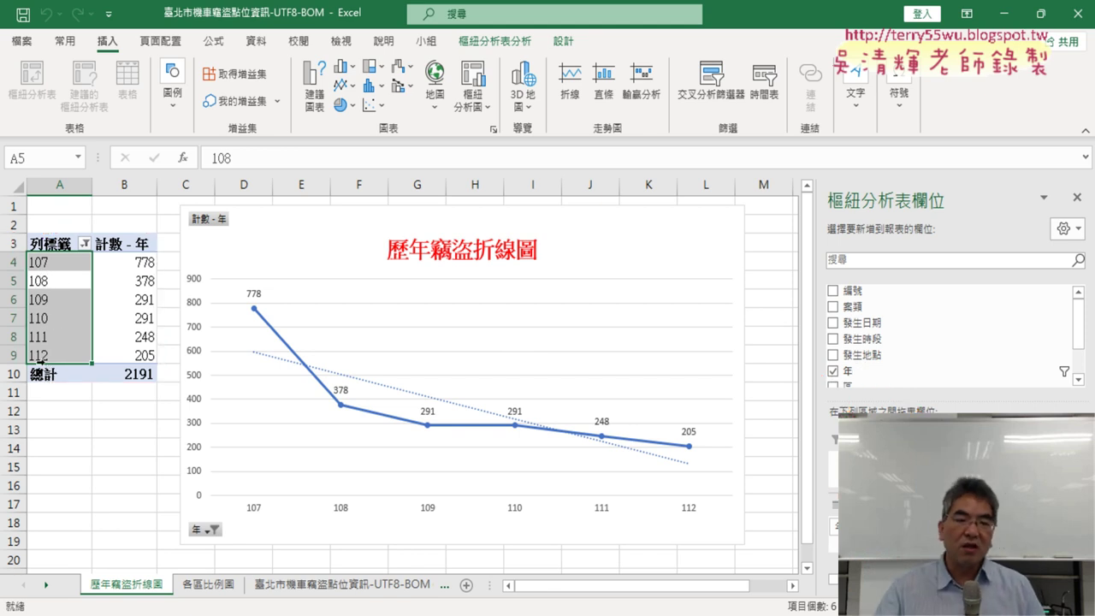
Step: Clear the 年 row-label filter so year 113 returns to the pivot table
left_click(85, 245)
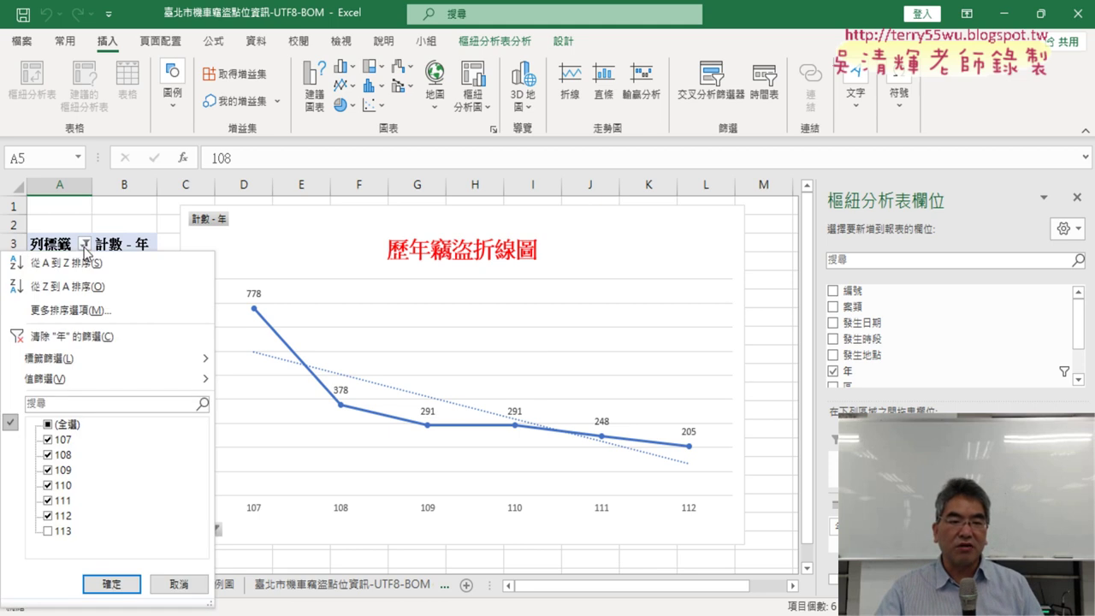
left_click(95, 337)
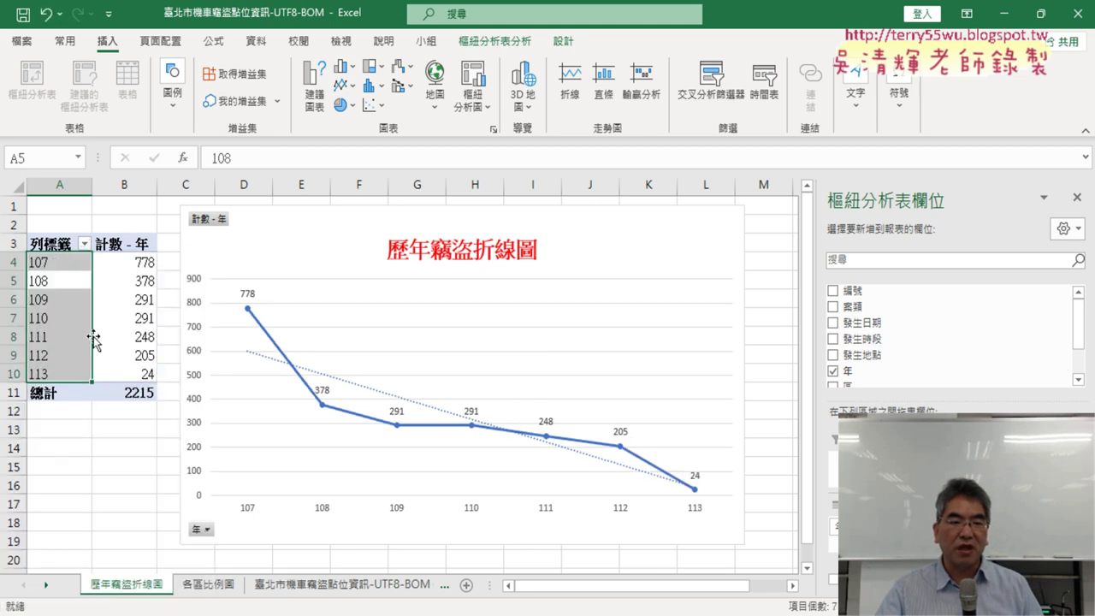
left_click(85, 245)
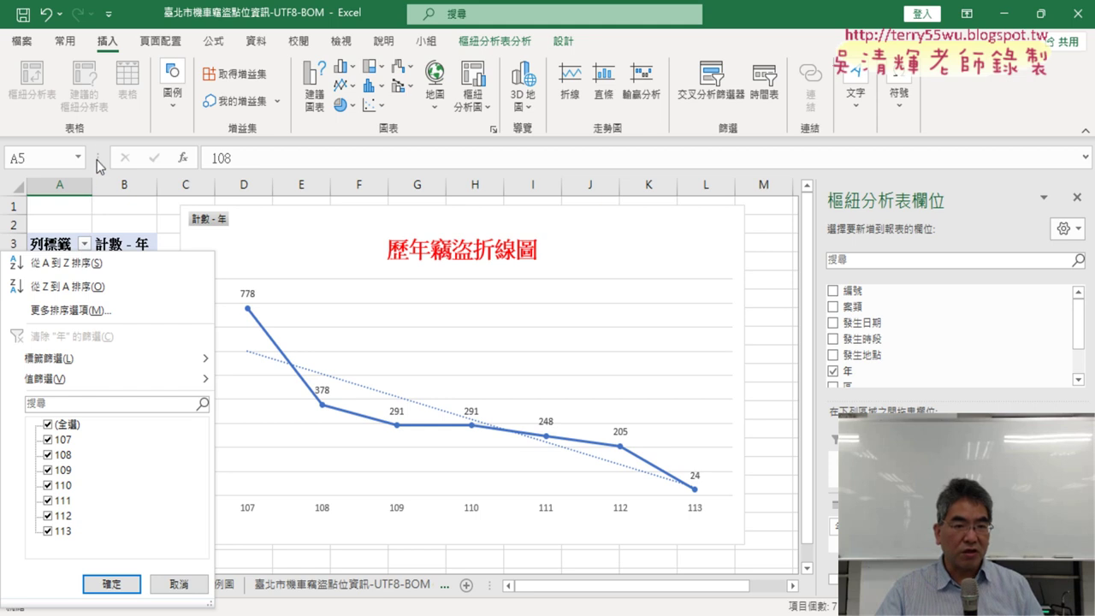
left_click(105, 127)
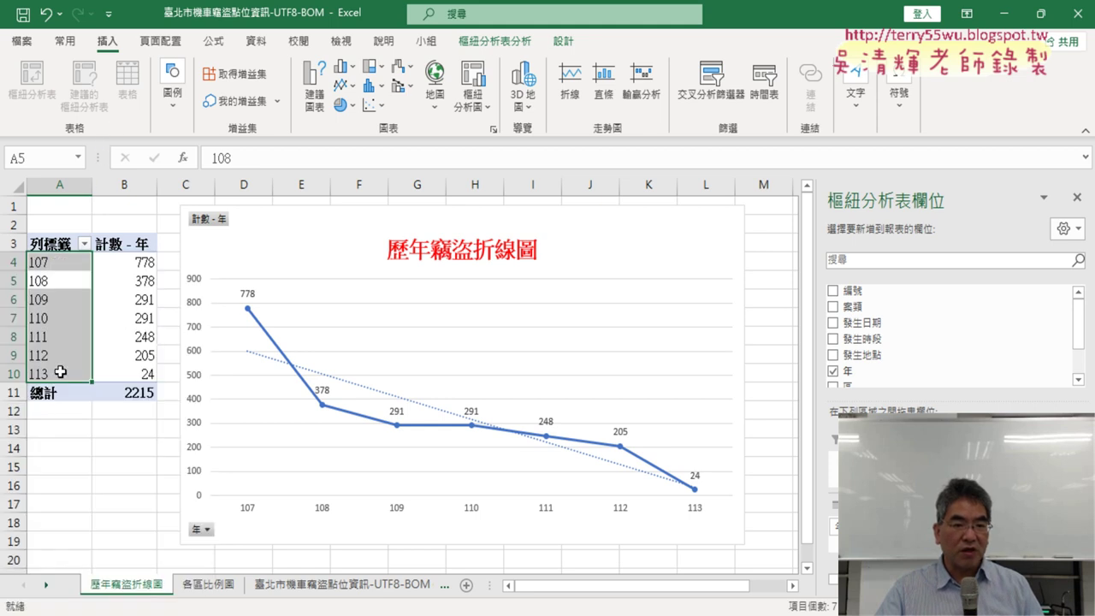
Step: Inspect the year 113 row, showing 24 thefts and a 2215 total
left_click_drag(39, 374, 114, 377)
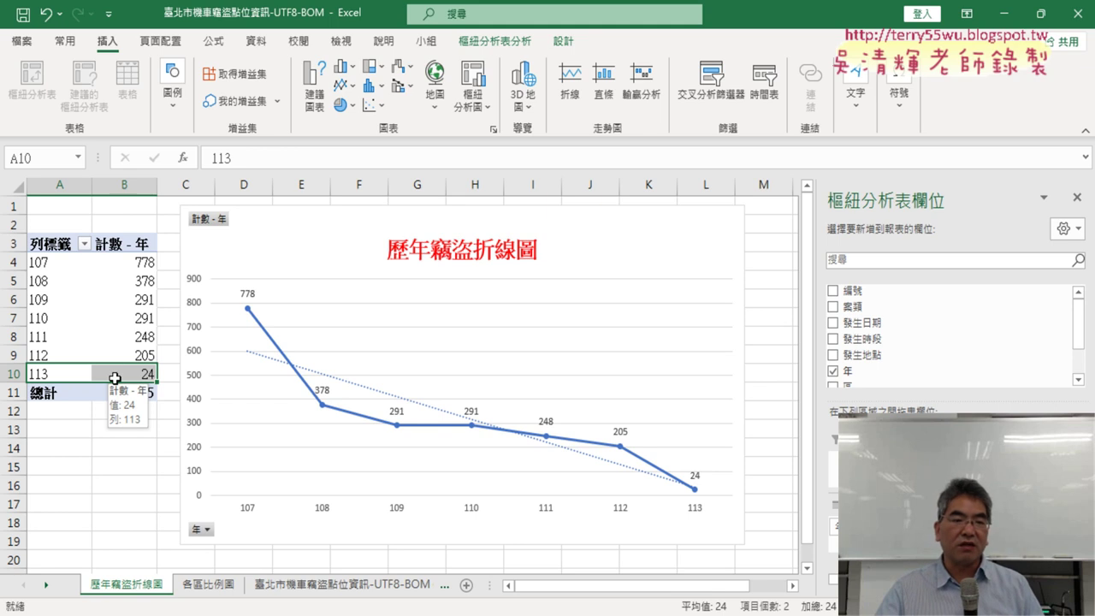
left_click(50, 264)
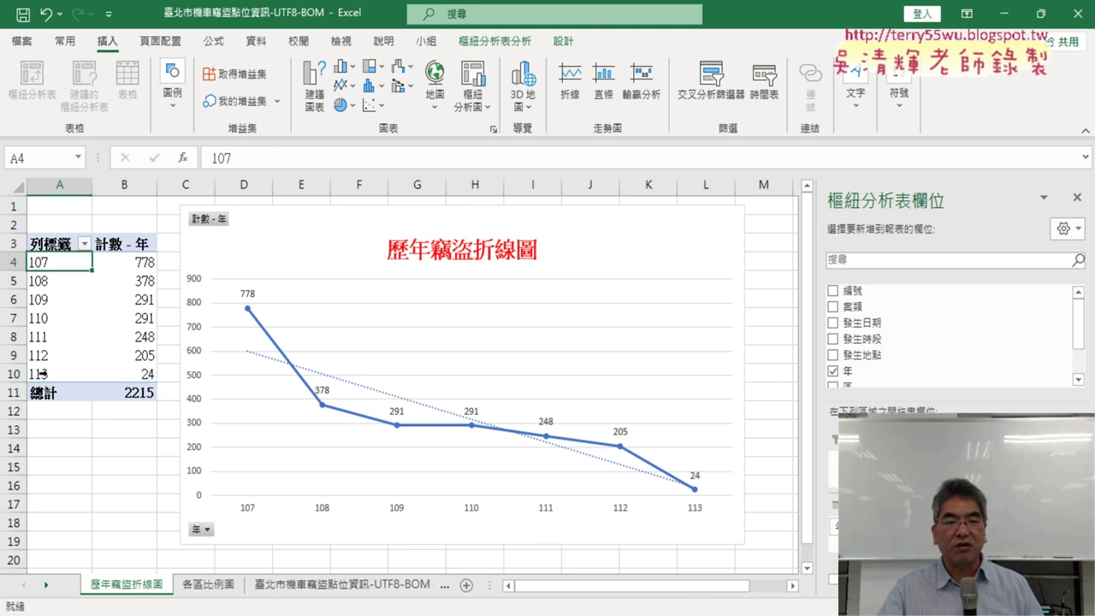
left_click(43, 374)
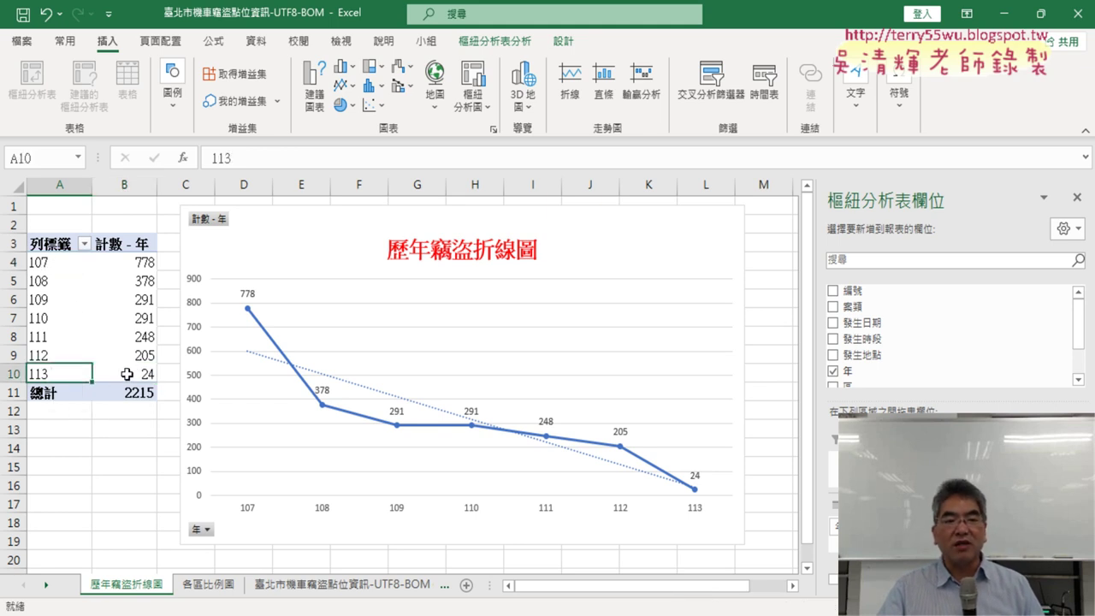
left_click(127, 374)
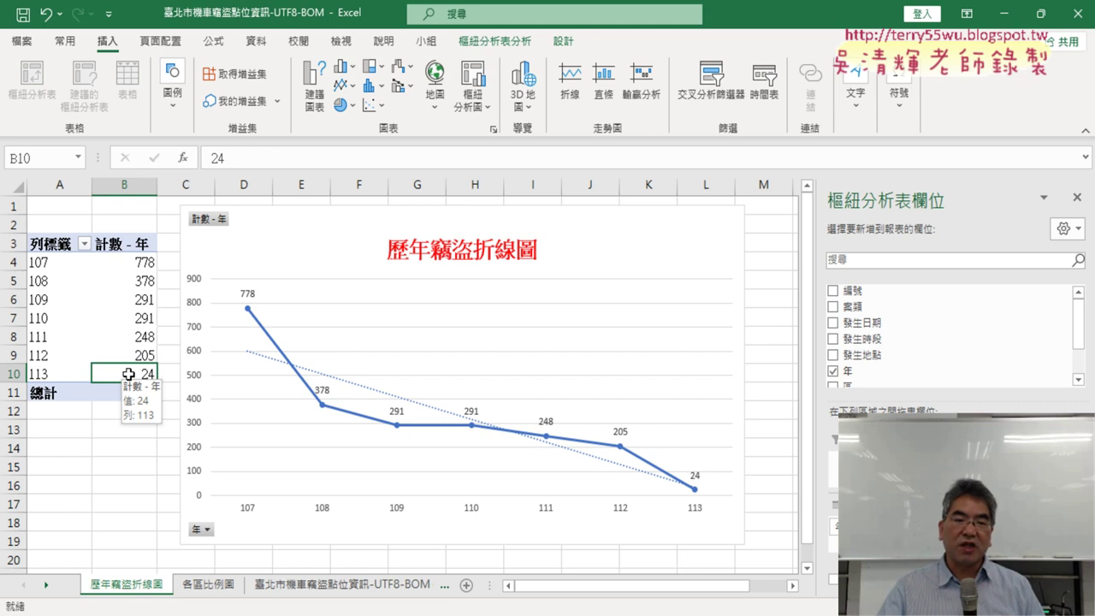
left_click(66, 377)
Step: Review the year filter list and close it without applying changes
left_click(85, 246)
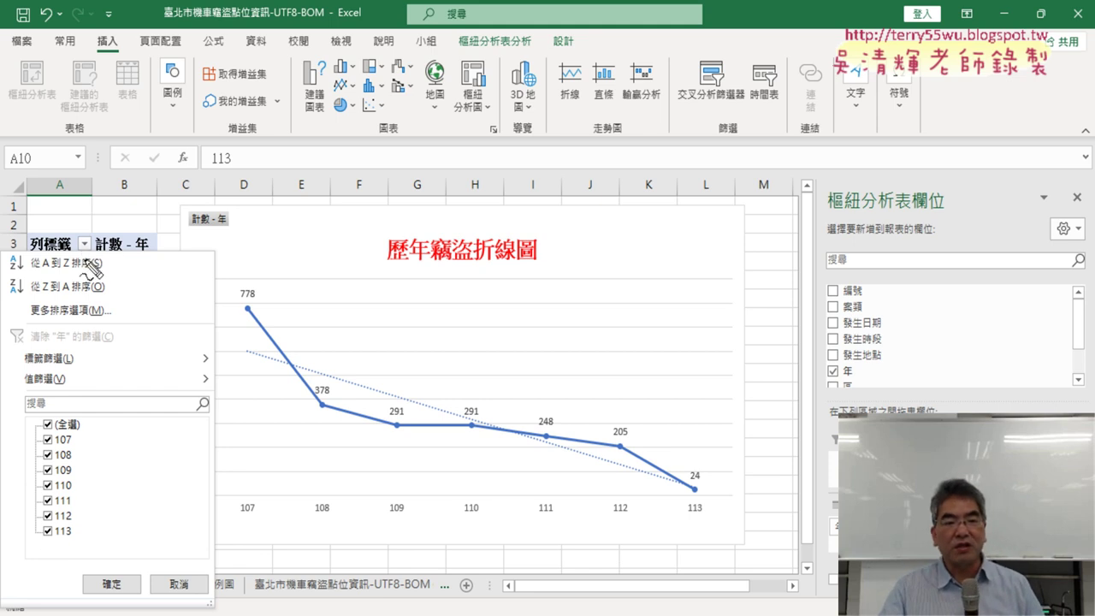
left_click_drag(79, 248, 94, 264)
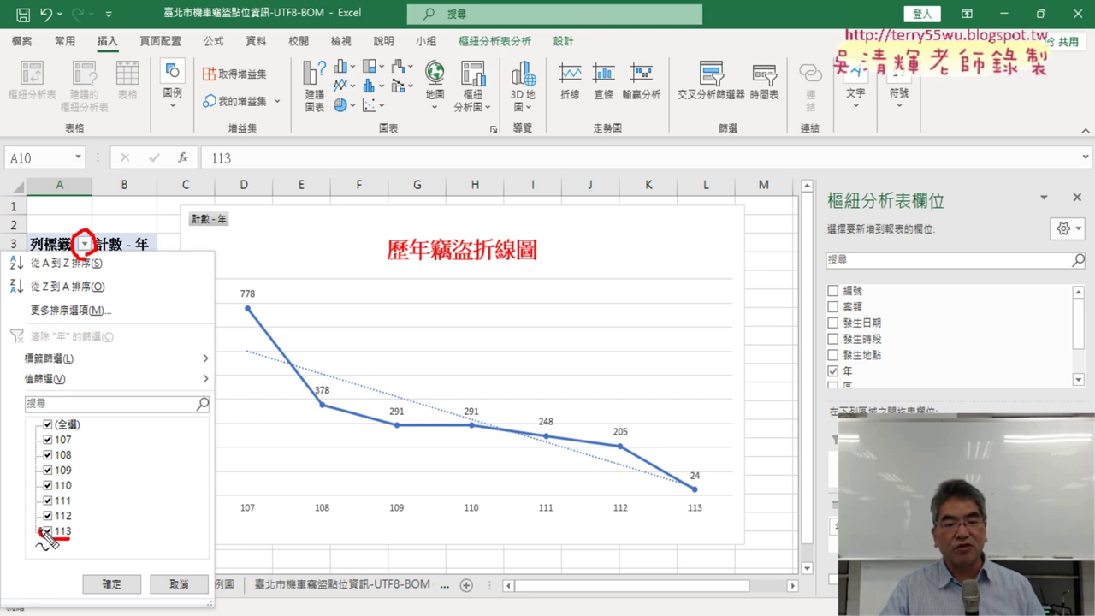
mouse_move(41, 523)
left_mouse_down()
mouse_move(82, 532)
mouse_move(57, 539)
left_mouse_up()
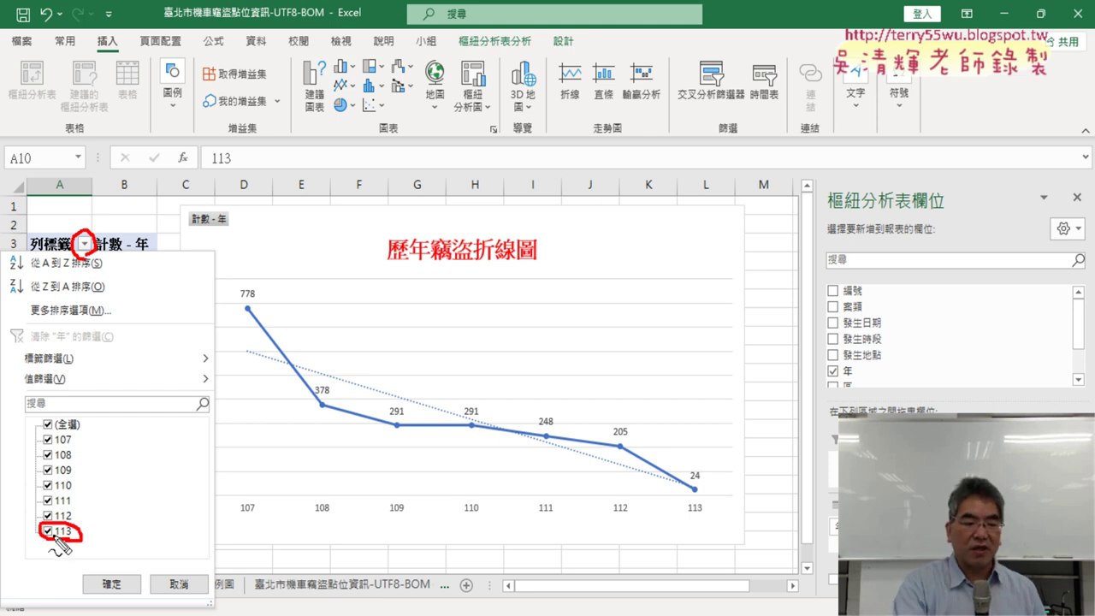
key("Escape")
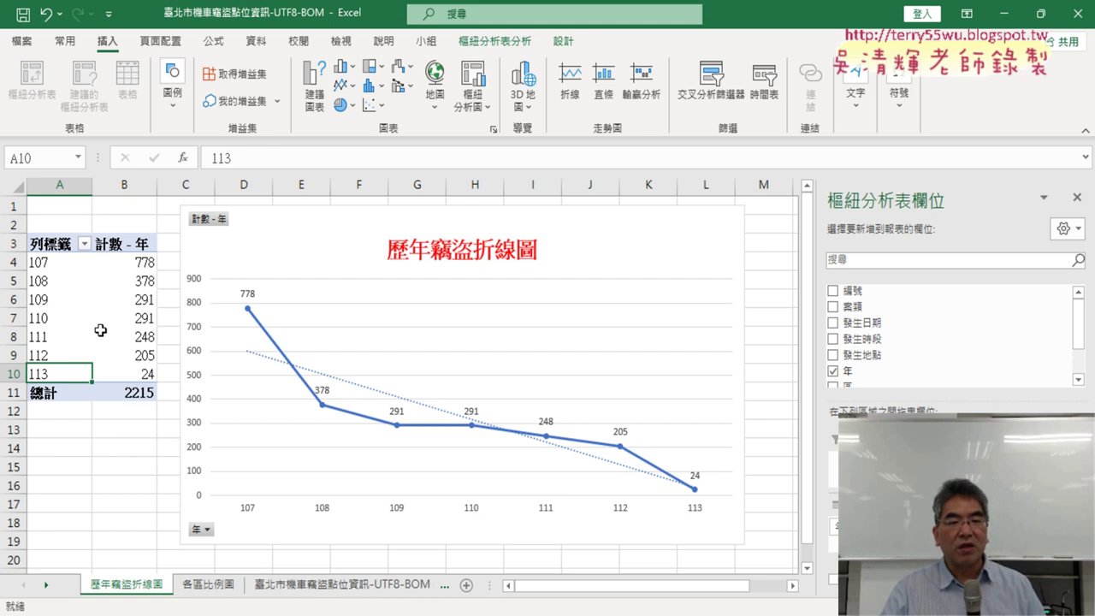
Step: Uncheck 113 in the year filter so the pivot covers 107–112, totalling 2191
left_click(83, 244)
left_click(47, 531)
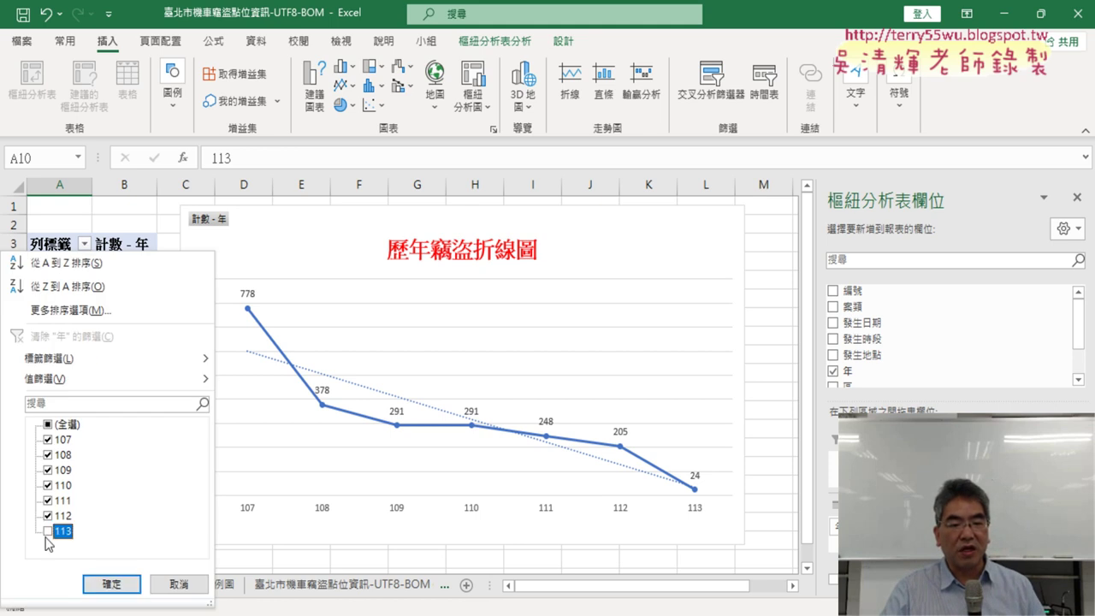
left_click(118, 584)
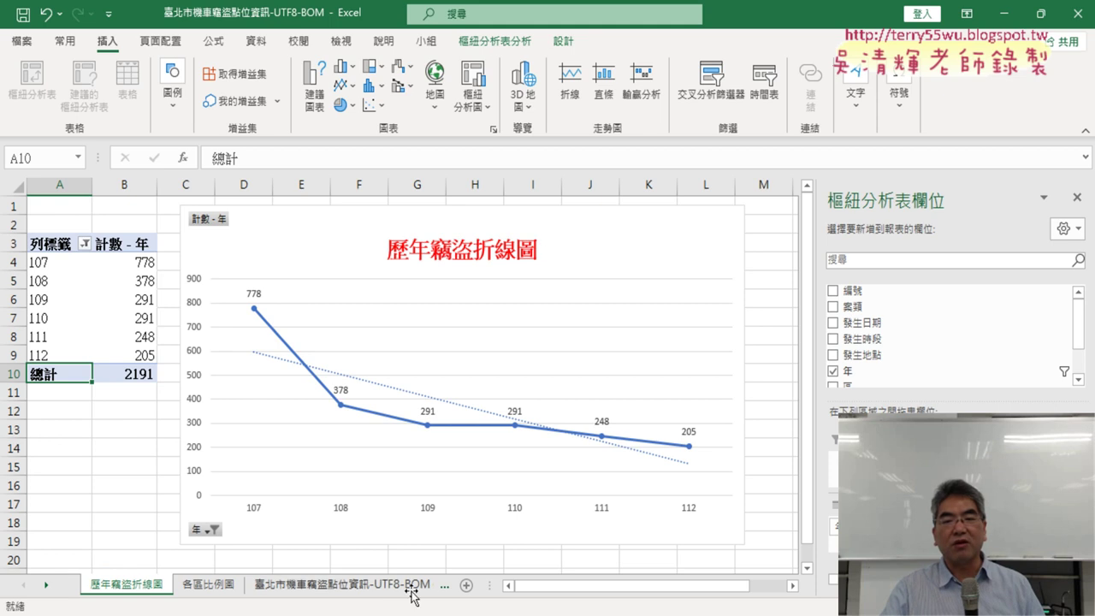
left_click(119, 301)
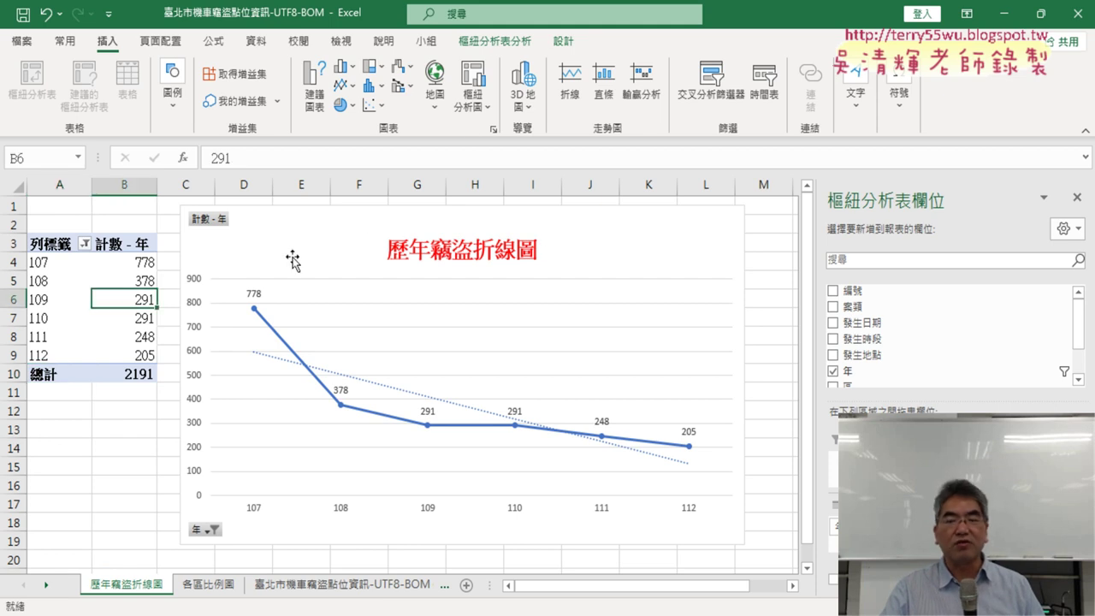
left_click(492, 41)
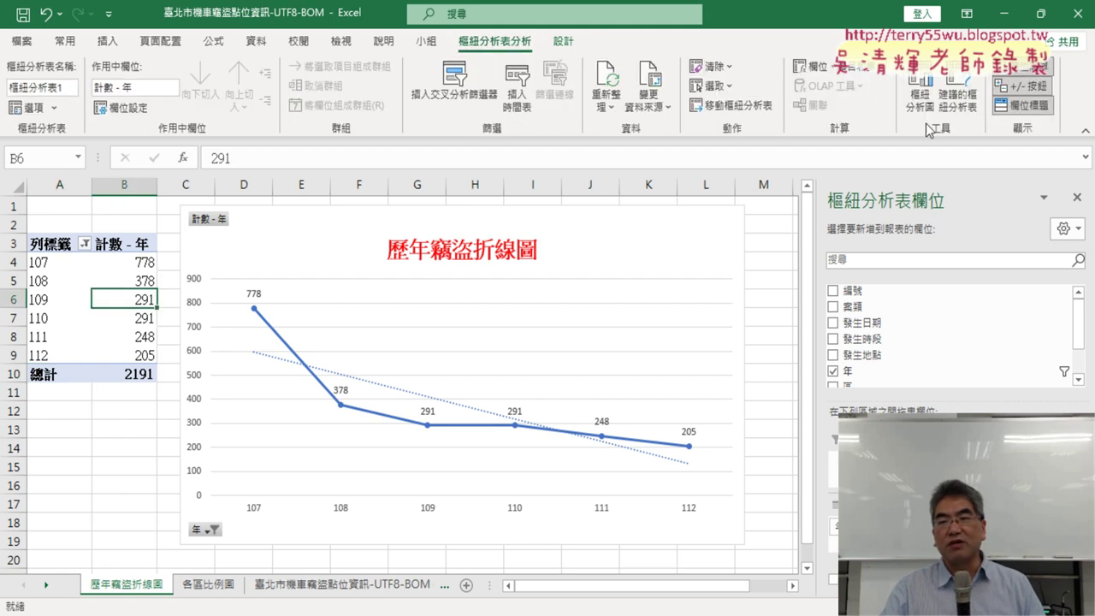
key("ctrl+2")
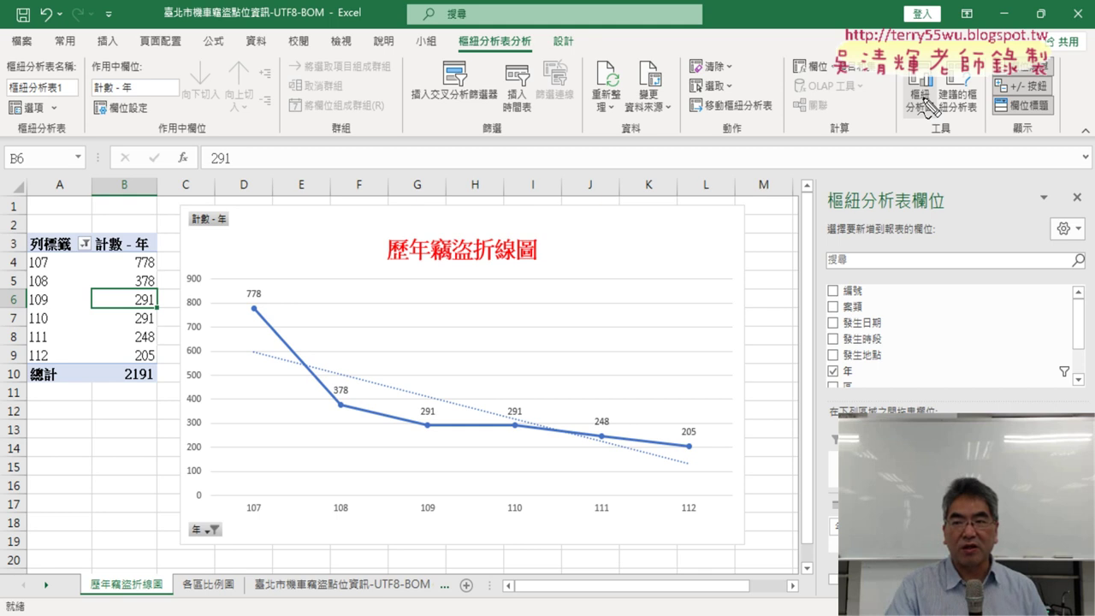
left_click_drag(902, 75, 951, 79)
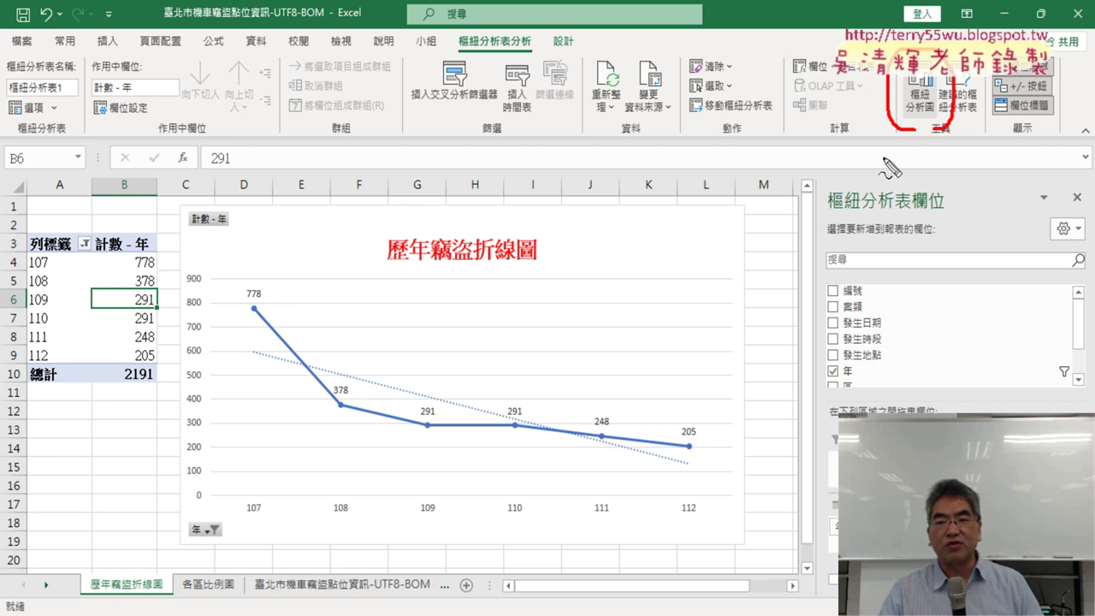
left_click_drag(183, 518, 270, 541)
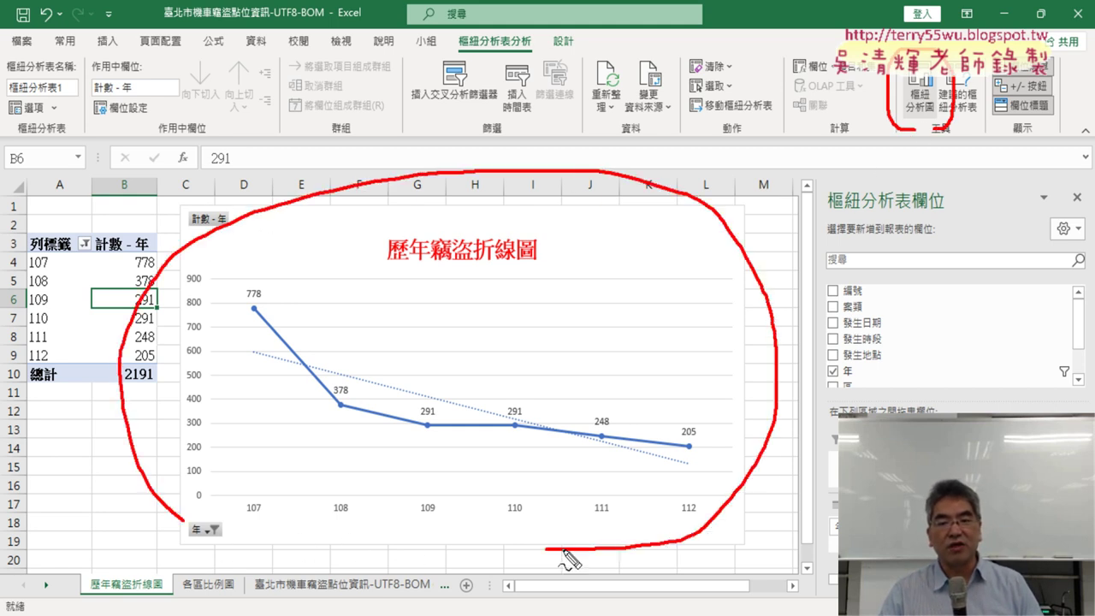
left_click_drag(109, 412, 97, 400)
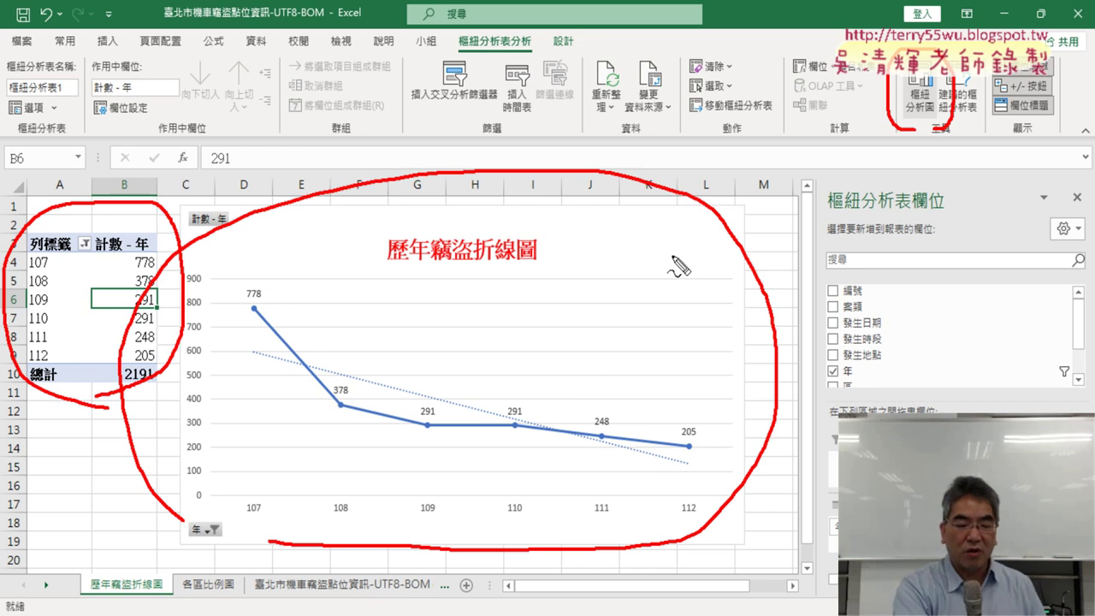
key("Escape")
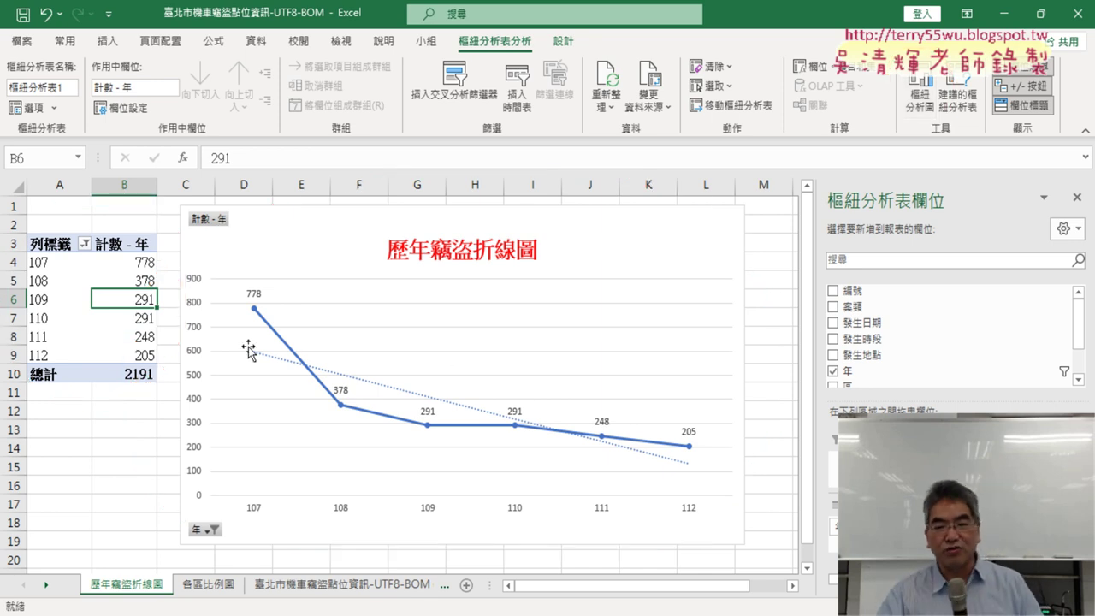
Step: Show a legend on the 歷年竊盜折線圖 line chart via Chart Elements
left_click(699, 248)
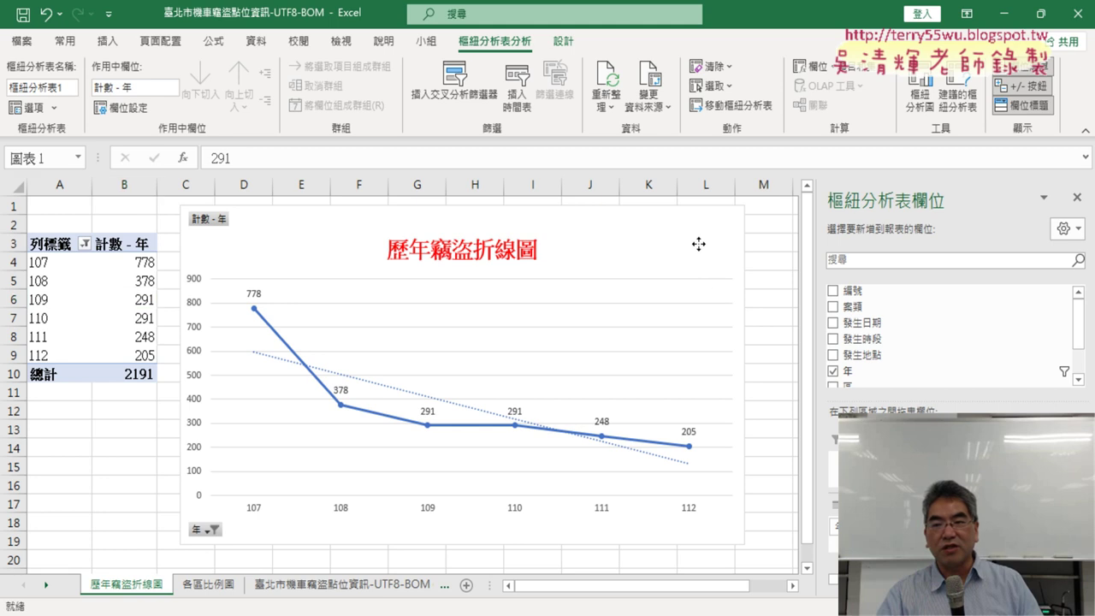
left_click(768, 219)
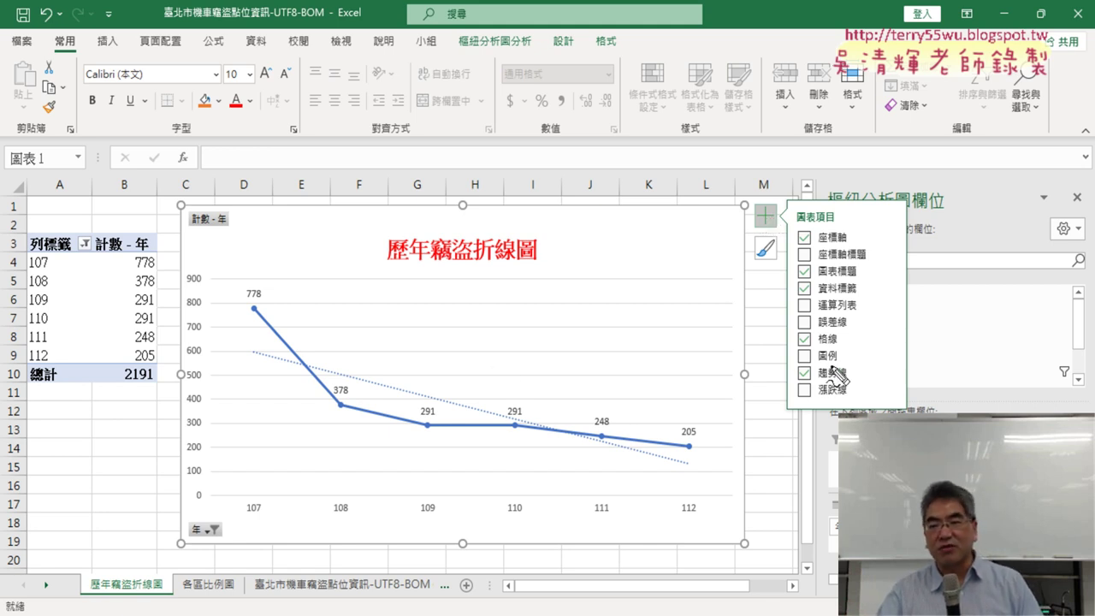
left_click_drag(768, 229, 742, 220)
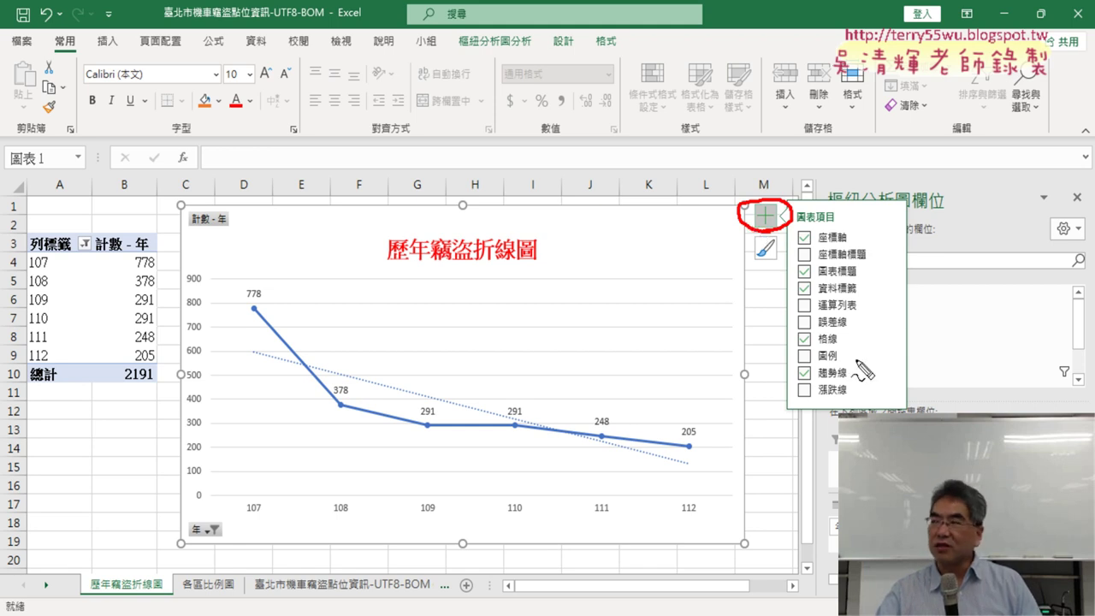
left_click_drag(847, 368, 813, 363)
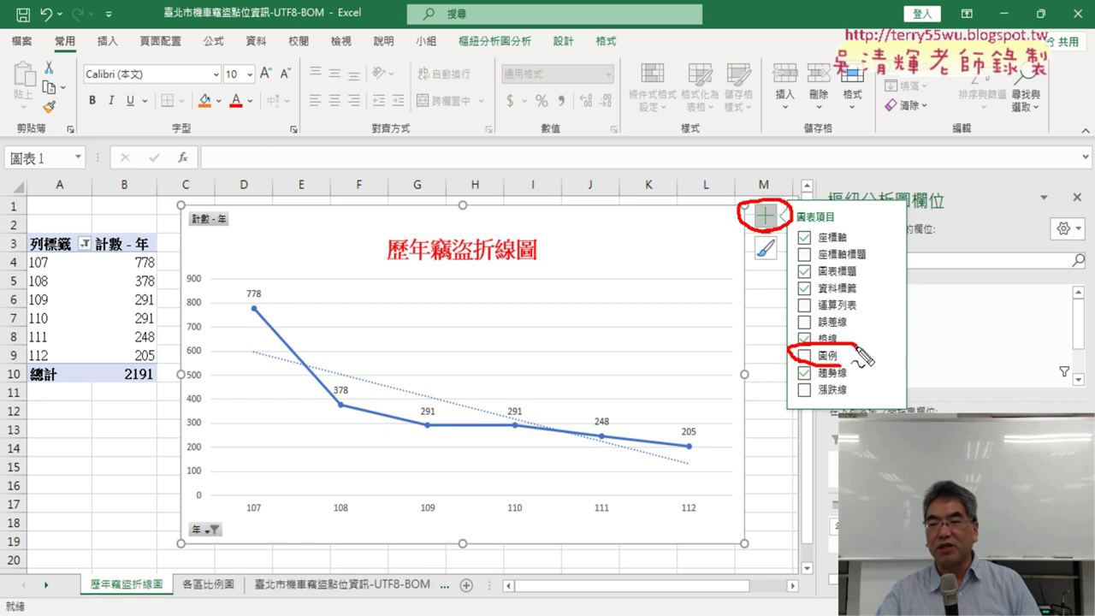
key("Escape")
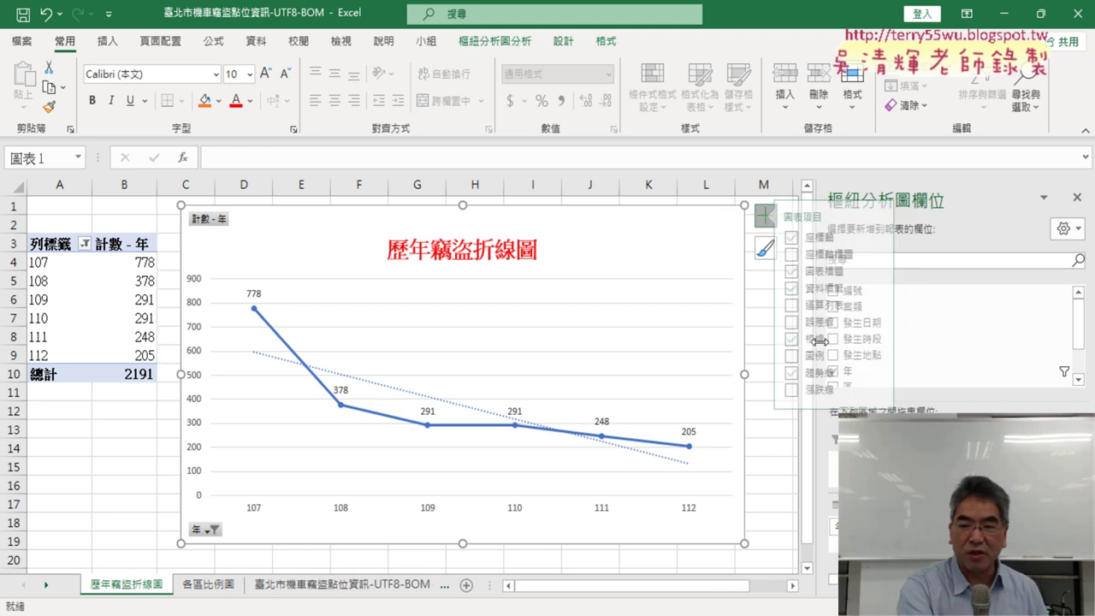
left_click(805, 357)
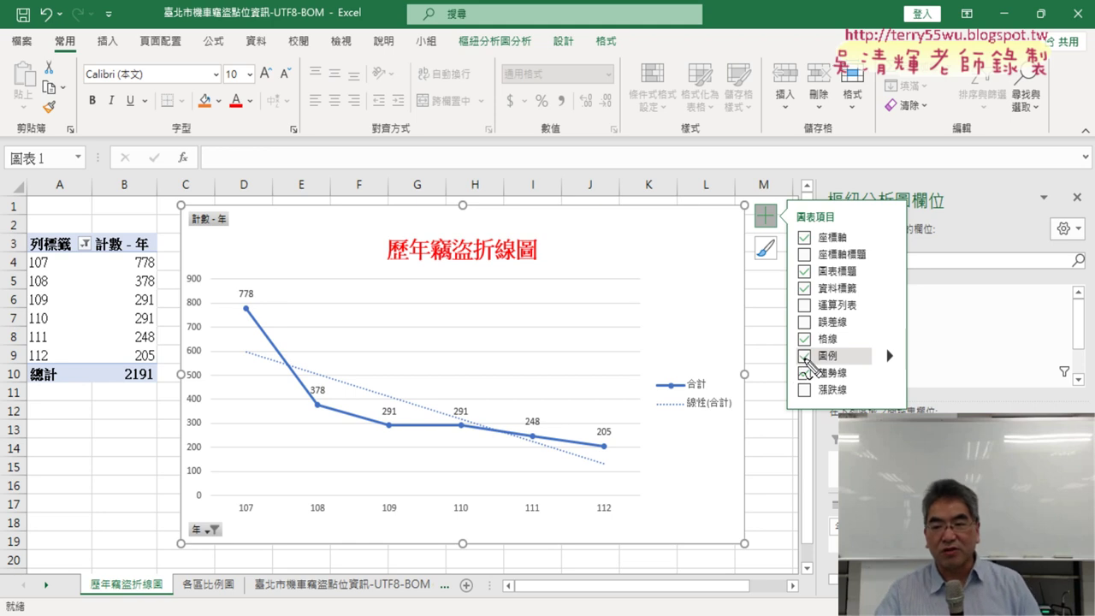
Step: Remove the line chart's legend again and hide its data labels
mouse_move(723, 424)
left_mouse_down()
mouse_move(727, 410)
mouse_move(676, 416)
mouse_move(706, 438)
left_mouse_up()
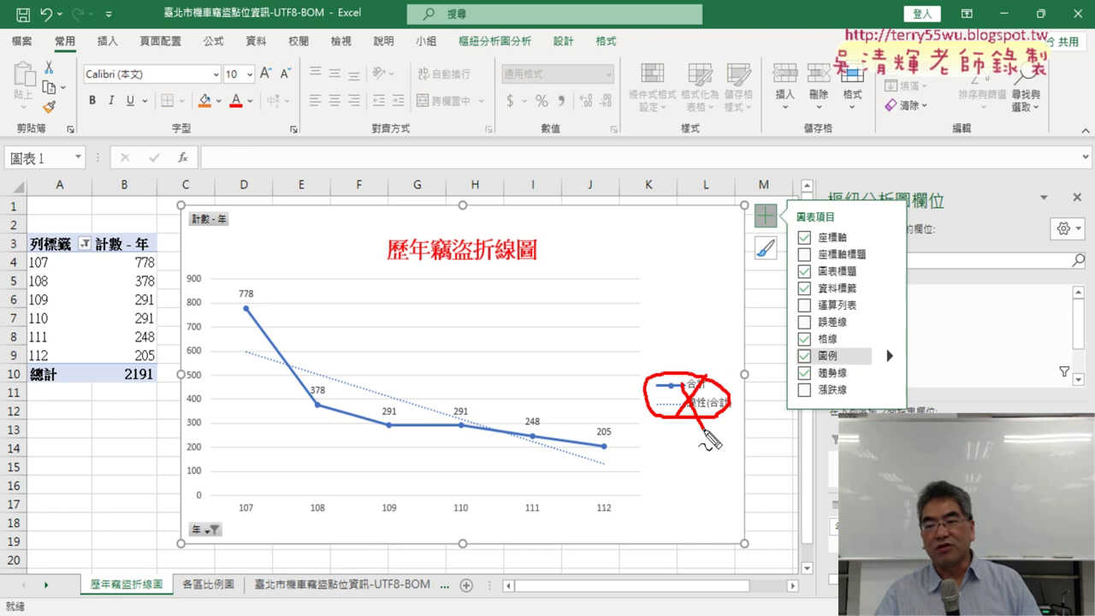
left_click_drag(796, 369, 804, 373)
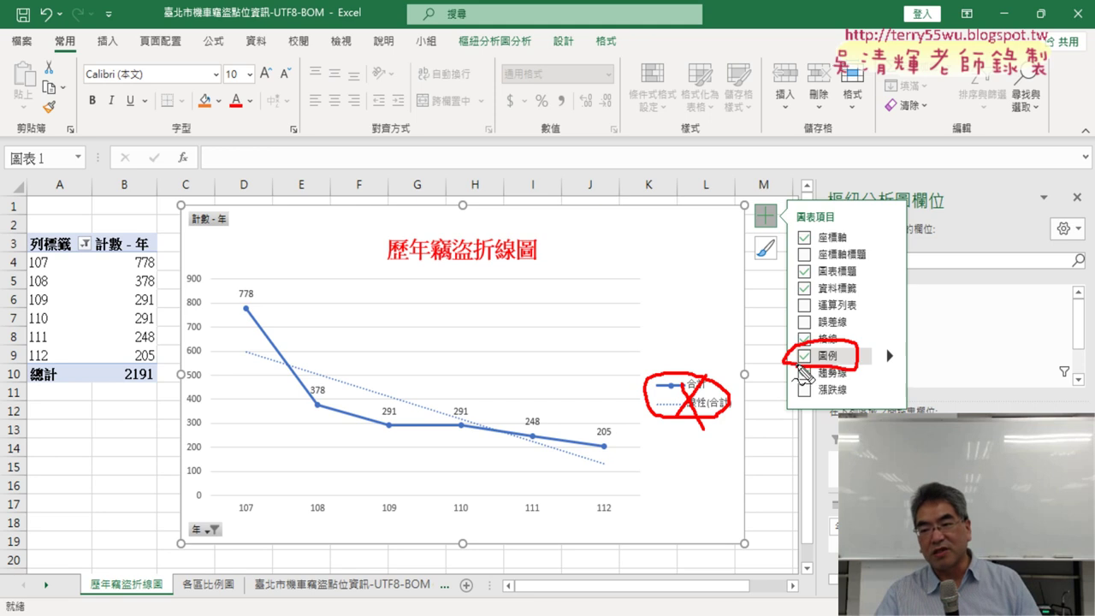
key("Escape")
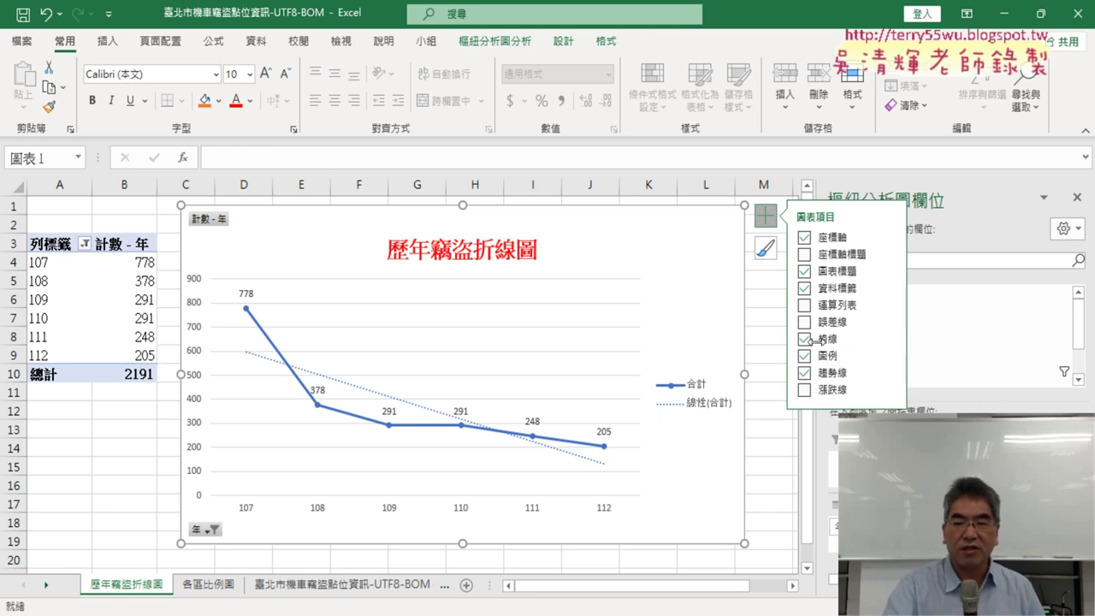
left_click(805, 355)
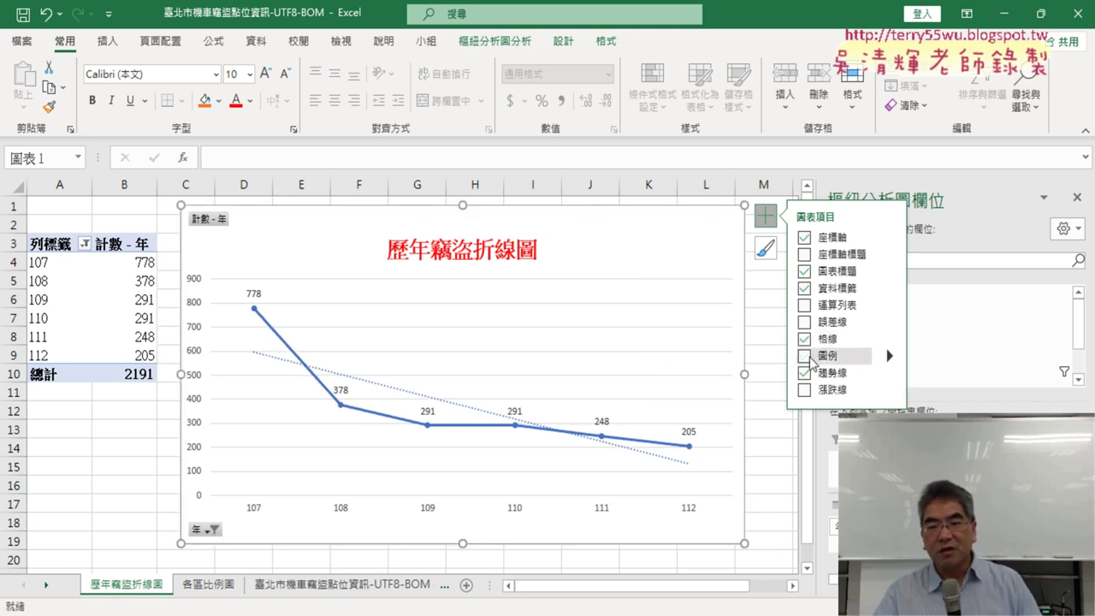
left_click(805, 288)
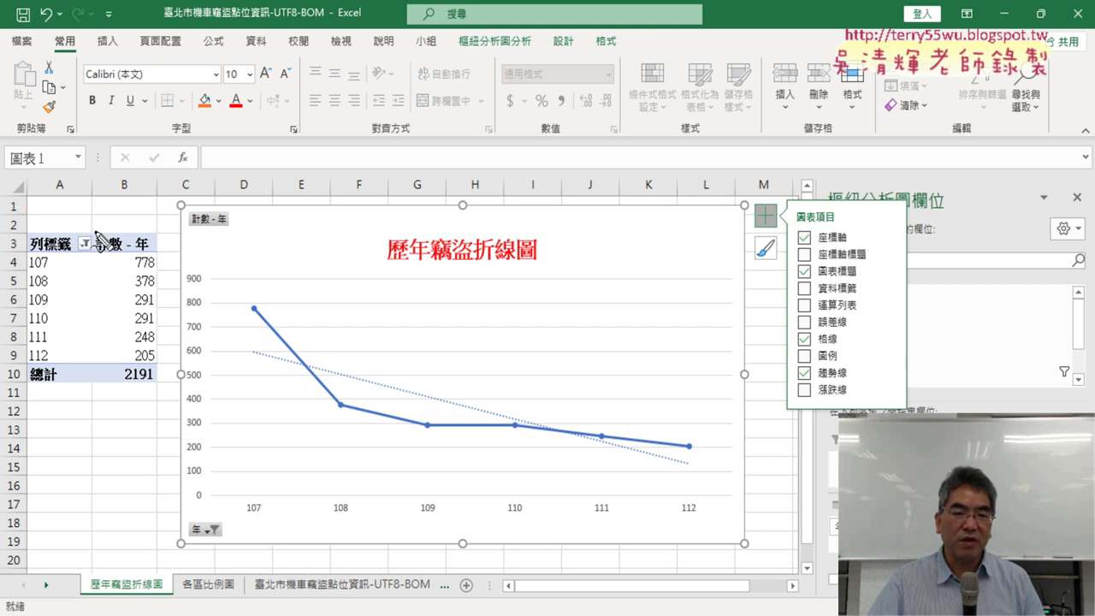
Step: Annotate the pivot counts, linking 778 for year 107 to the chart's first point, and flag Data Labels
left_click_drag(92, 254, 81, 376)
mouse_move(101, 216)
left_mouse_down()
mouse_move(161, 299)
mouse_move(159, 396)
mouse_move(79, 385)
left_mouse_up()
left_click_drag(257, 492, 246, 494)
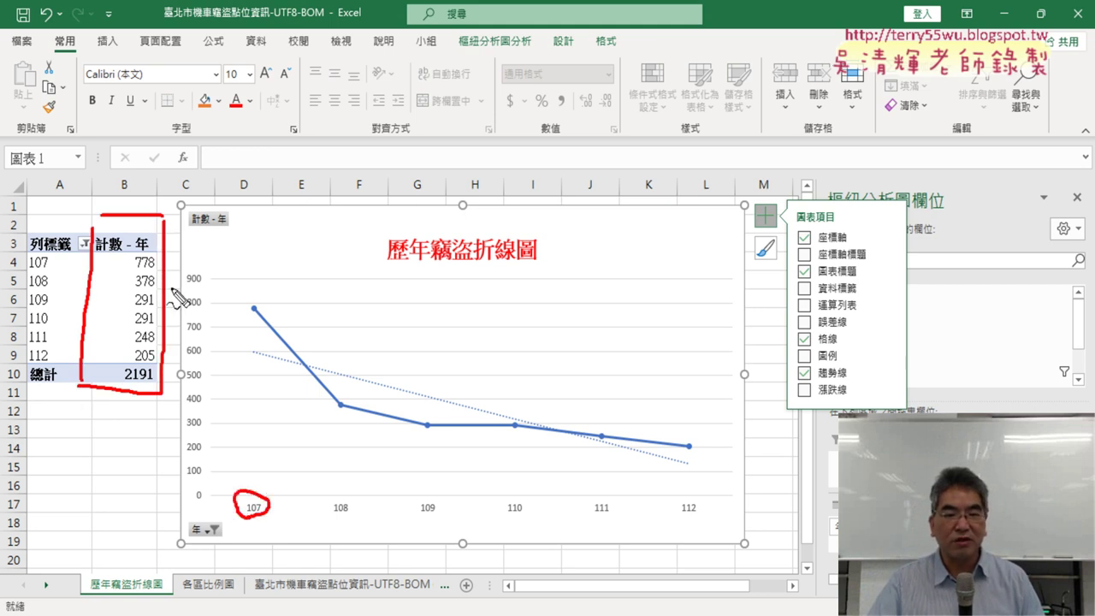
left_click_drag(139, 269, 156, 268)
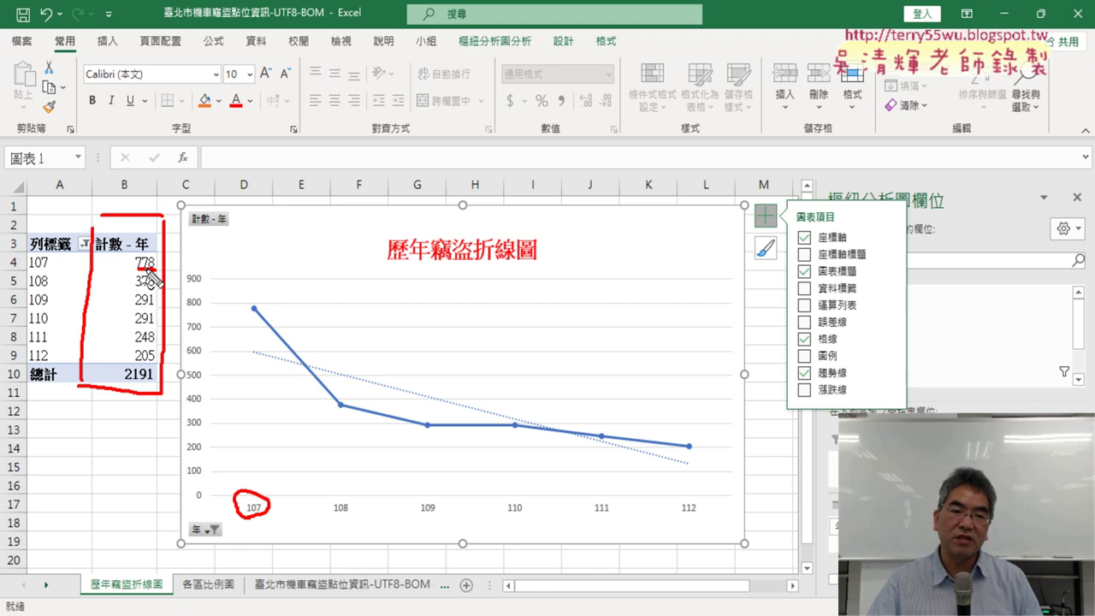
left_click_drag(245, 299, 258, 321)
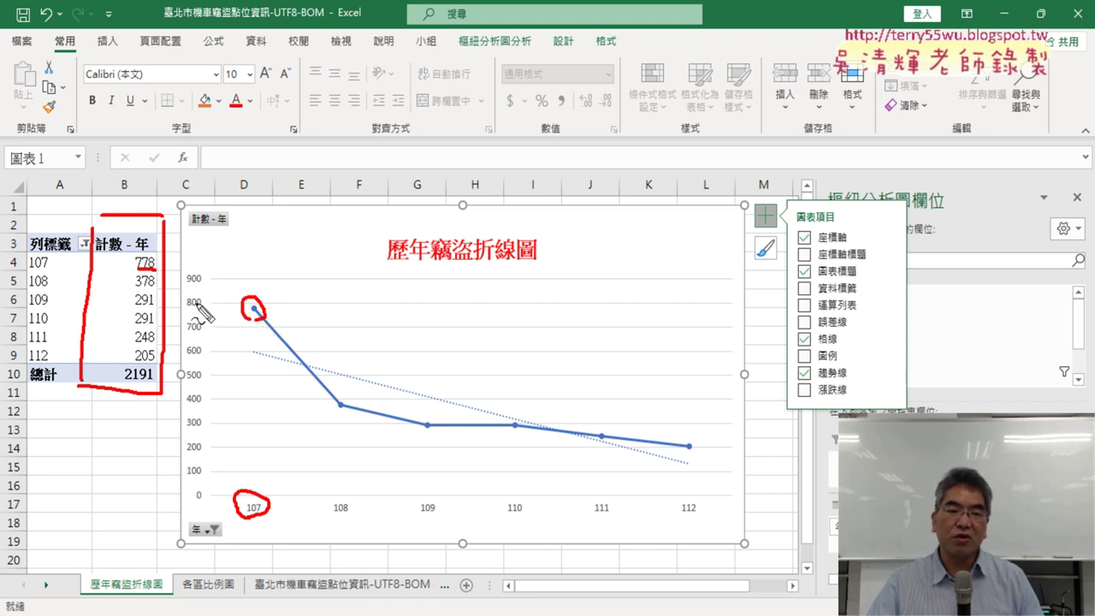
left_click_drag(198, 301, 232, 301)
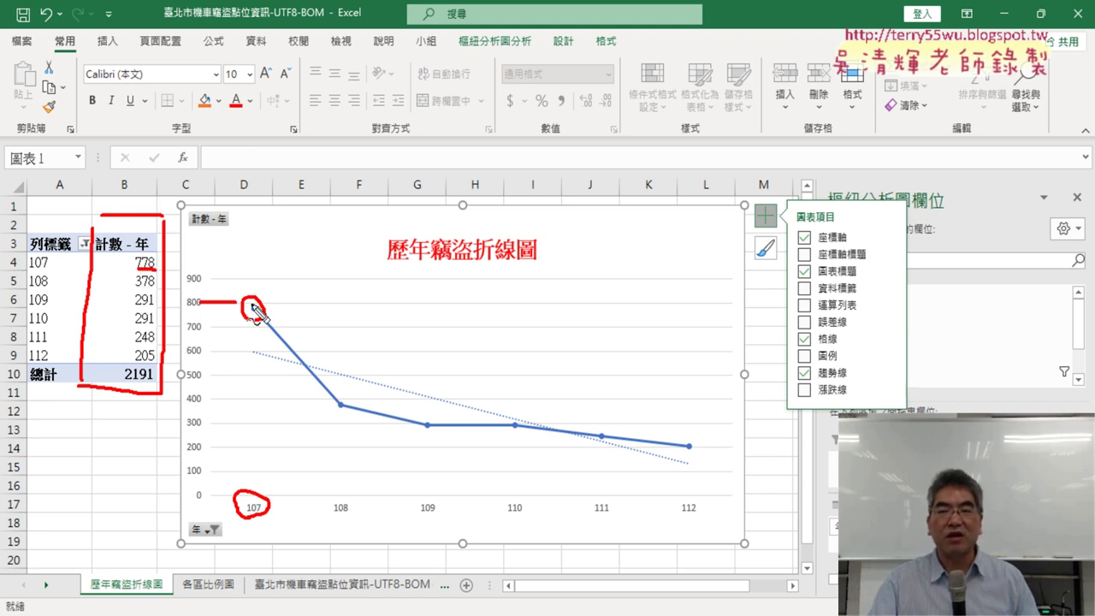
left_click_drag(801, 292, 827, 275)
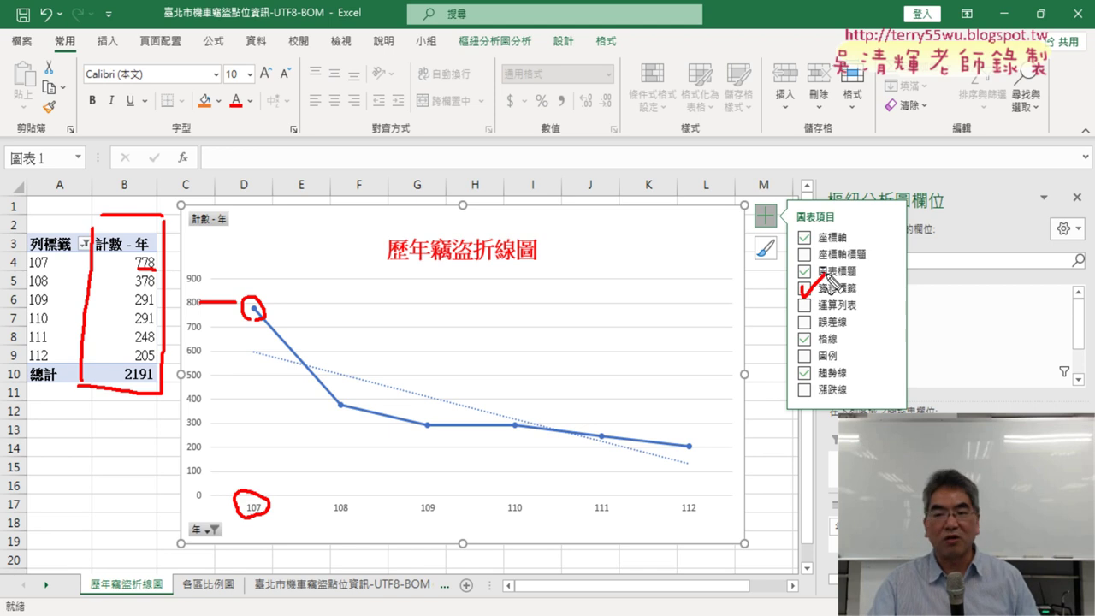
key("Escape")
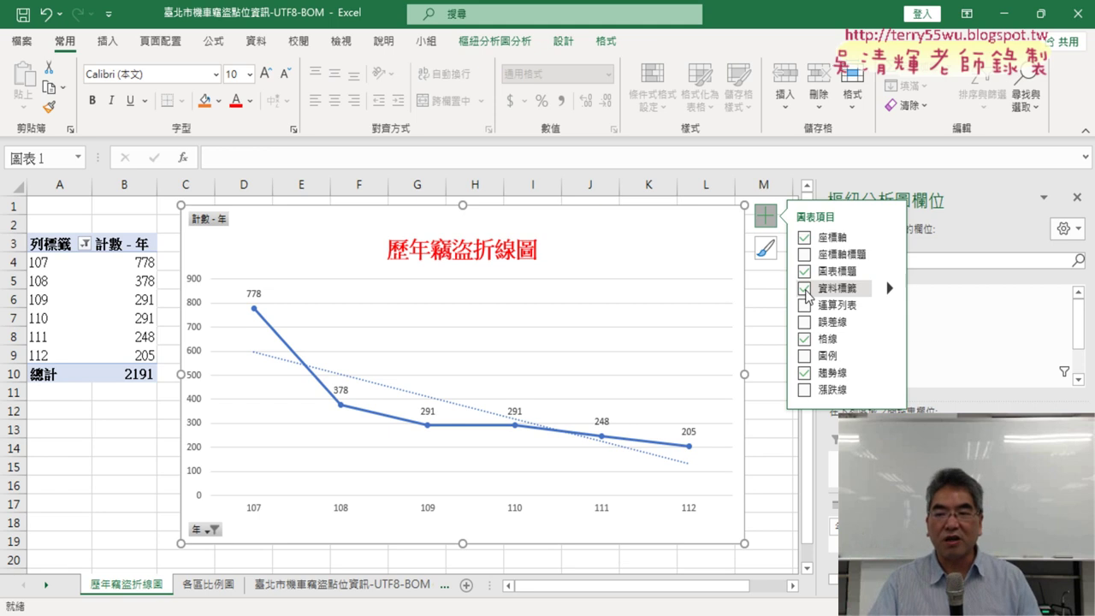
left_click(804, 374)
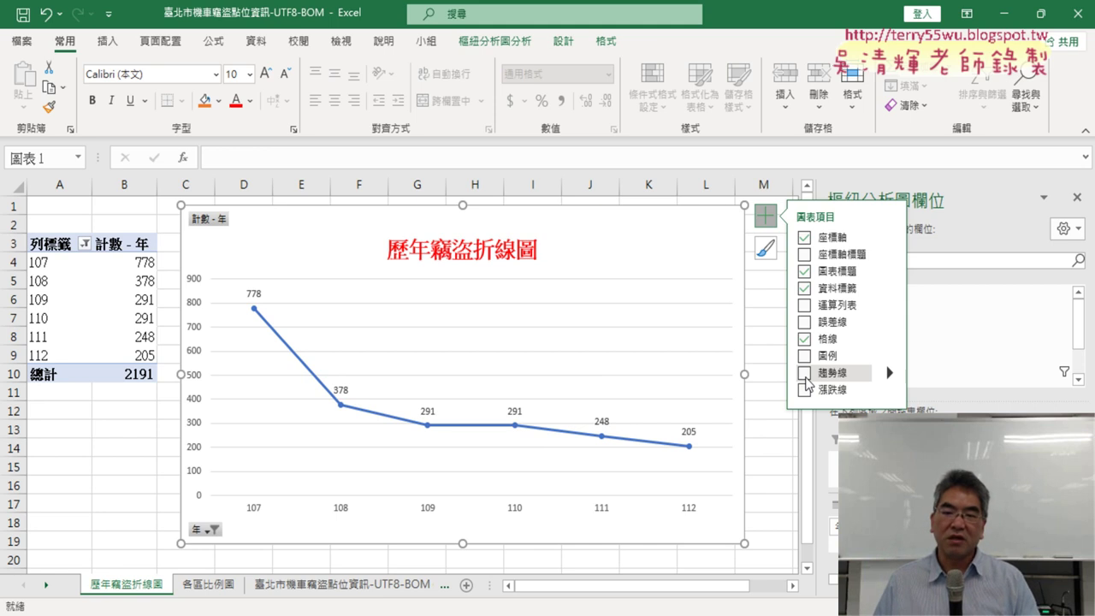
left_click(804, 373)
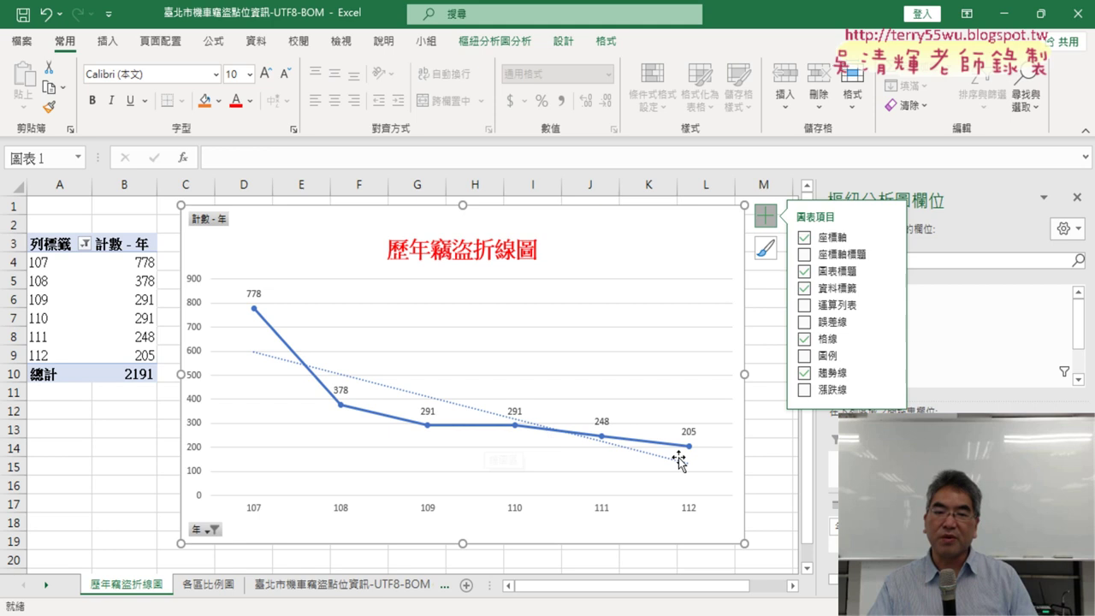
mouse_move(276, 340)
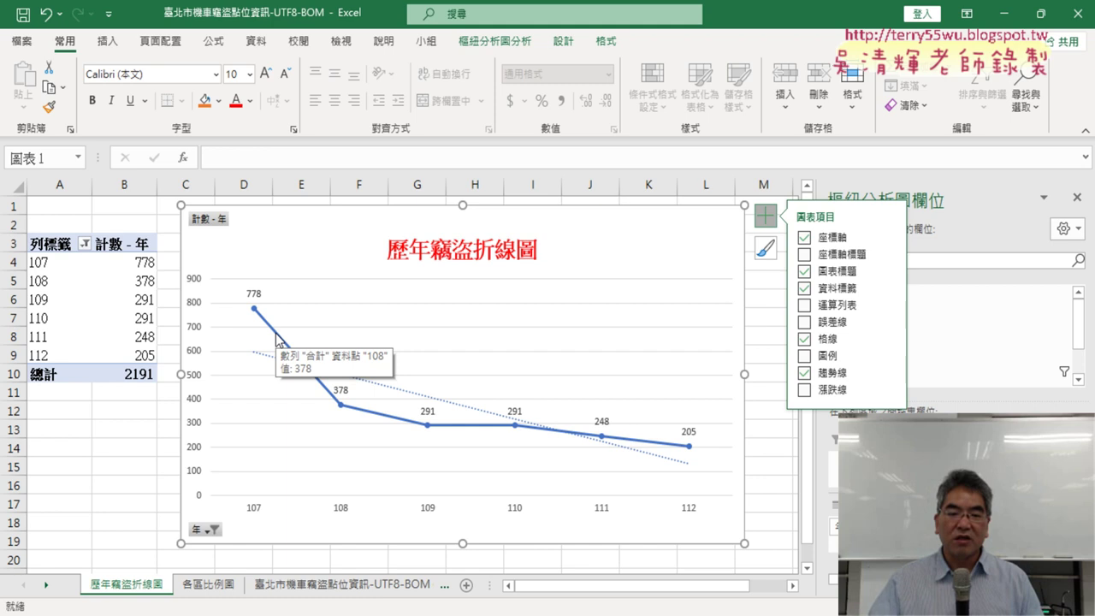
Step: Switch to the 臺北市機車竊盜點位資訊-UTF8-BOM sheet and select the F, G and E columns
left_click(340, 589)
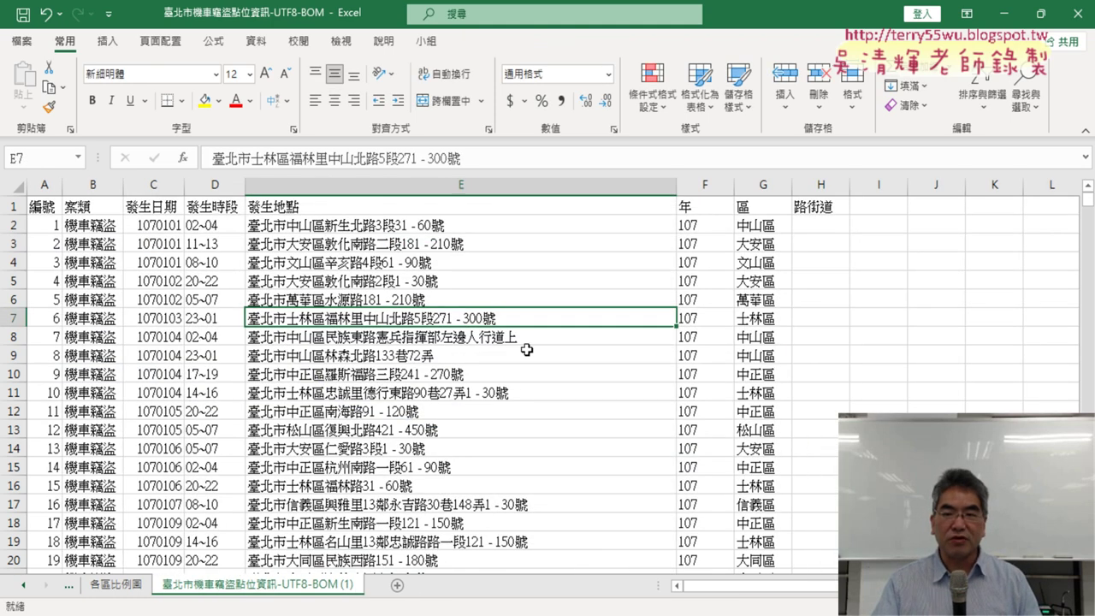
left_click(705, 186)
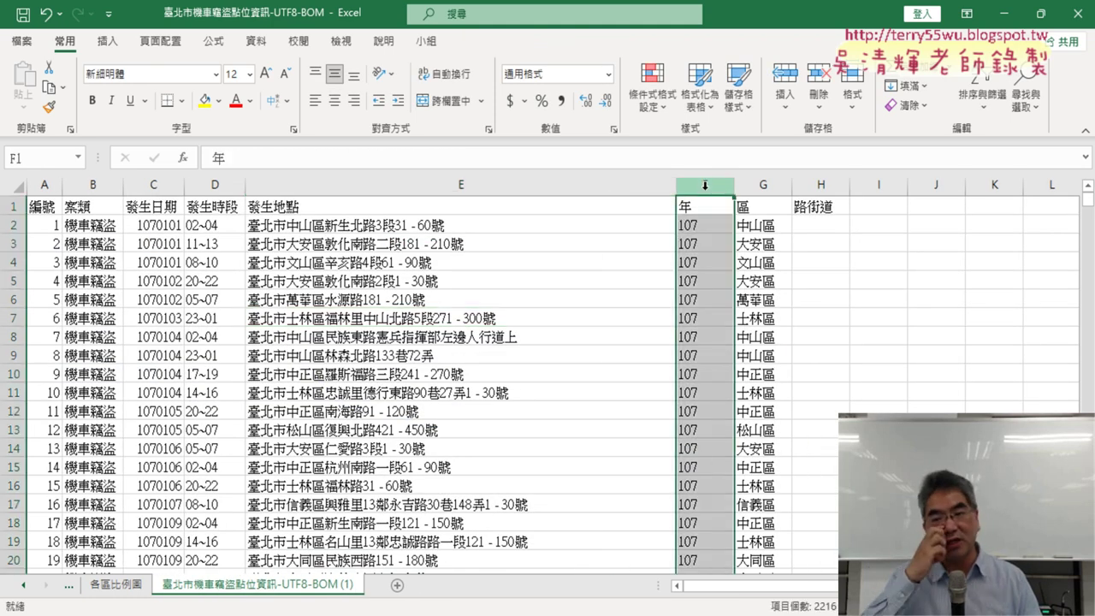
left_click(752, 185)
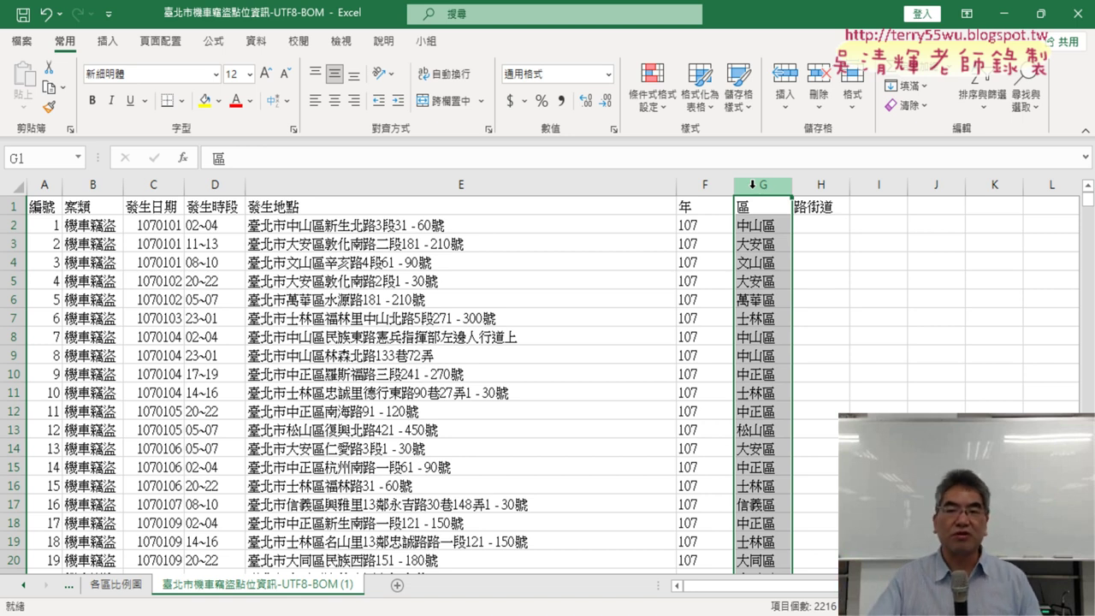
left_click(348, 184)
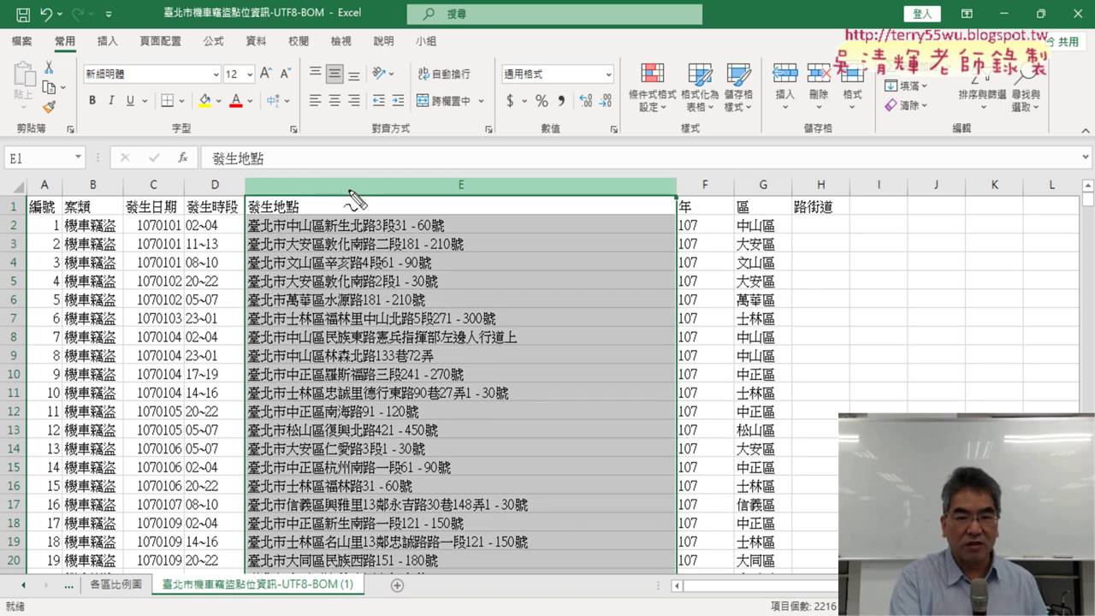
Step: Annotate how the G2 district comes from characters of the 發生地點 address
mouse_move(274, 214)
left_mouse_down()
mouse_move(291, 214)
mouse_move(286, 236)
mouse_move(326, 236)
mouse_move(323, 256)
mouse_move(286, 275)
mouse_move(326, 272)
left_mouse_up()
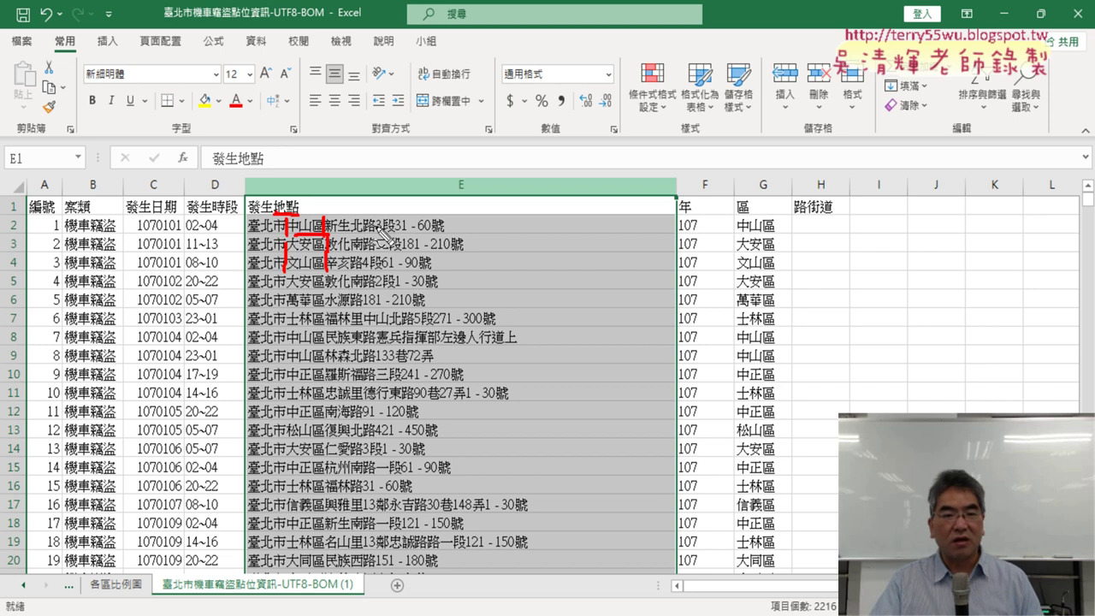
left_click_drag(741, 231, 761, 228)
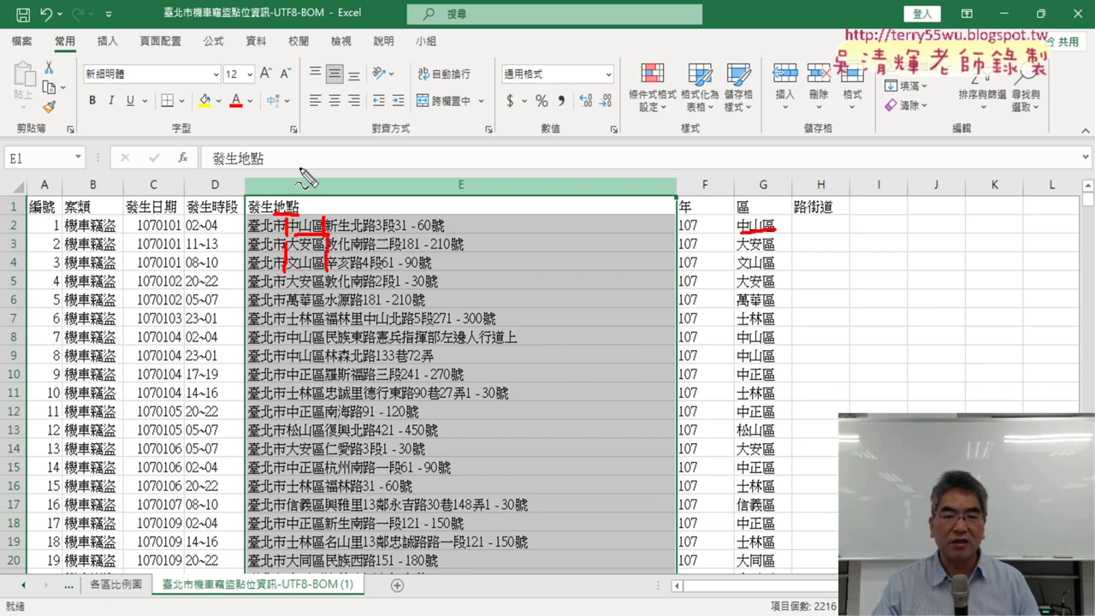
mouse_move(298, 170)
left_mouse_down()
mouse_move(296, 184)
mouse_move(325, 183)
mouse_move(299, 190)
mouse_move(347, 193)
left_mouse_up()
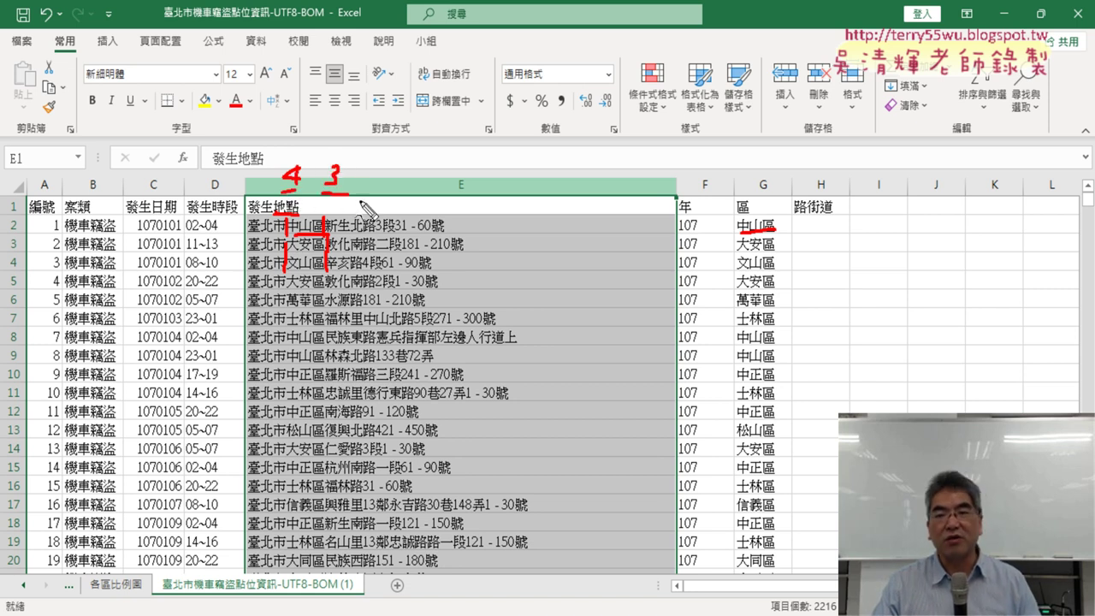
left_click_drag(575, 128, 745, 181)
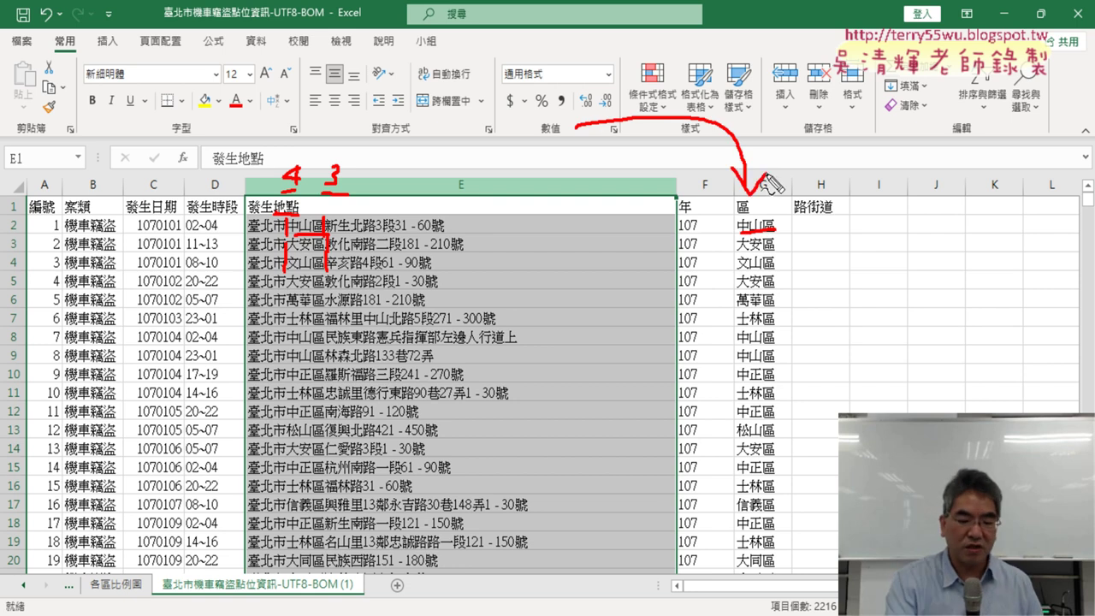
key("Escape")
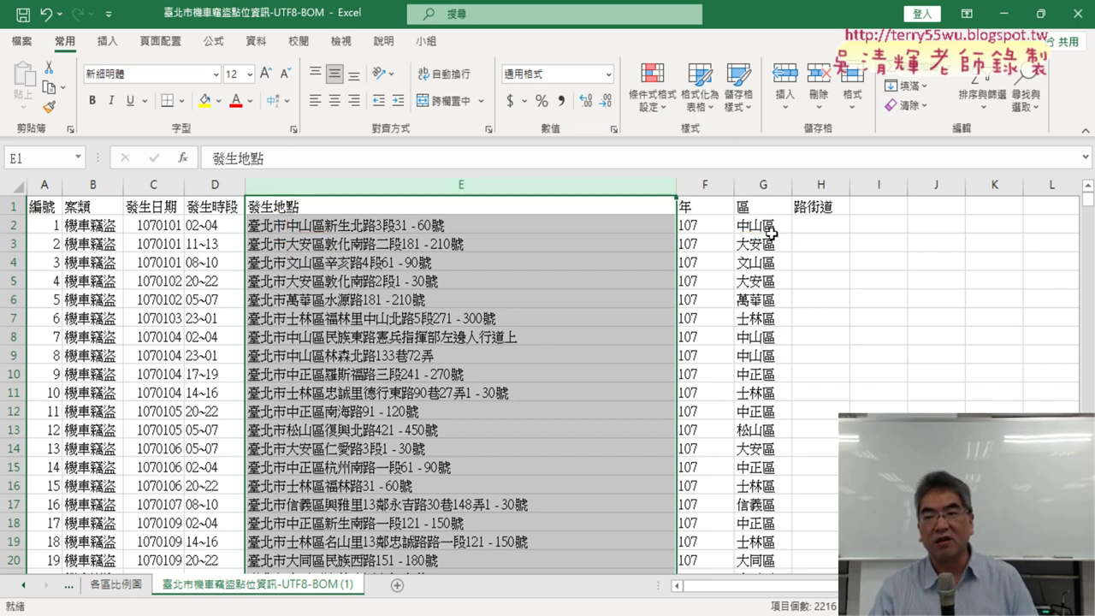
Step: Check G2's =MID(E2,4,3) arguments and fill the district formula down column G
left_click(770, 229)
left_click(242, 158)
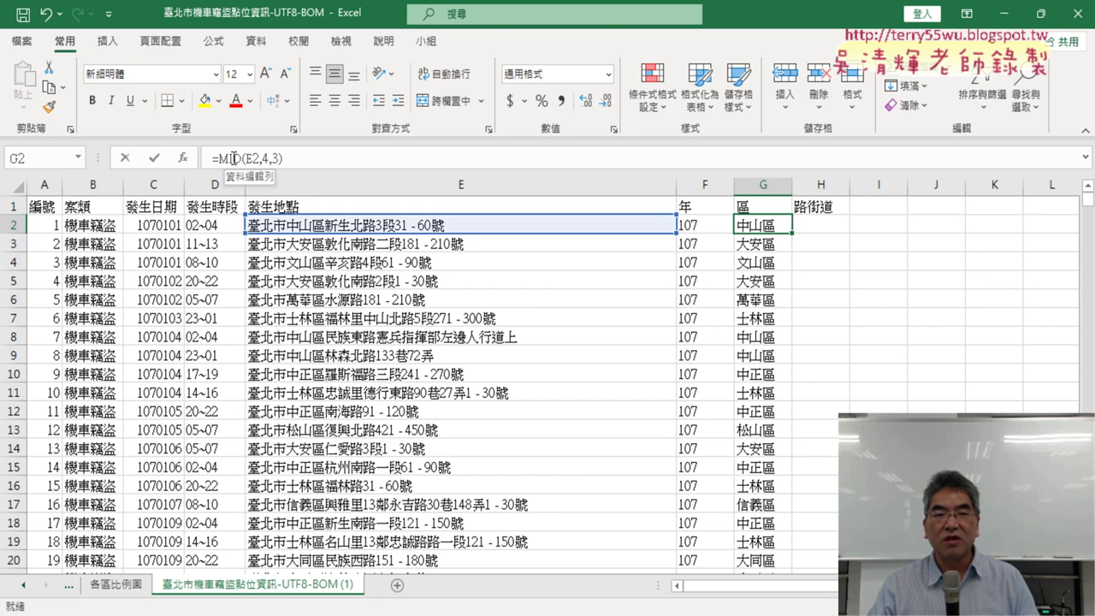
left_click(182, 159)
left_click_drag(509, 179, 445, 270)
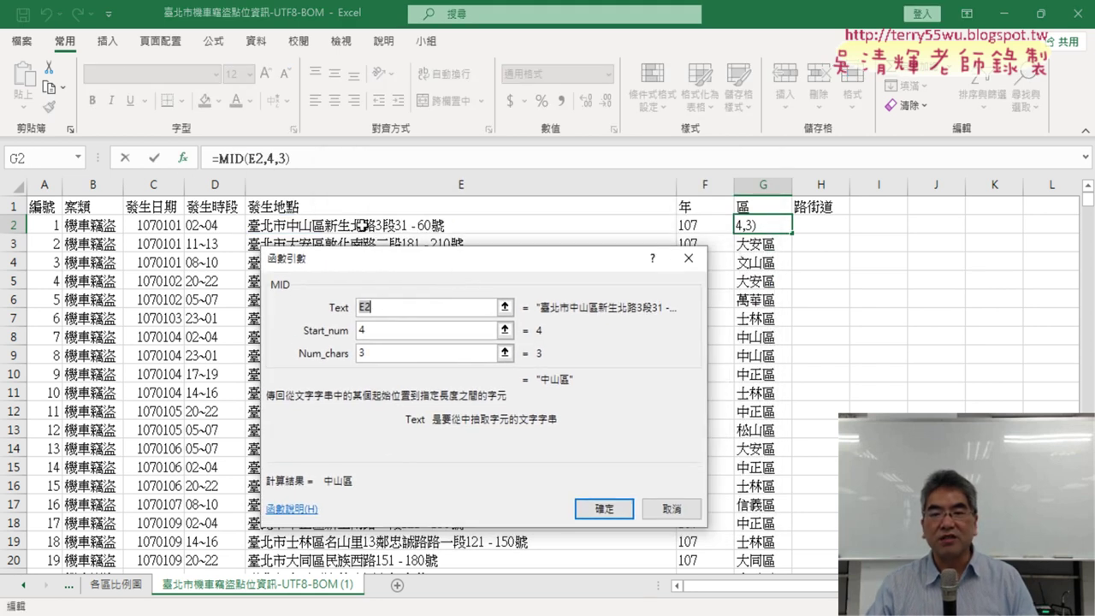
left_click(408, 329)
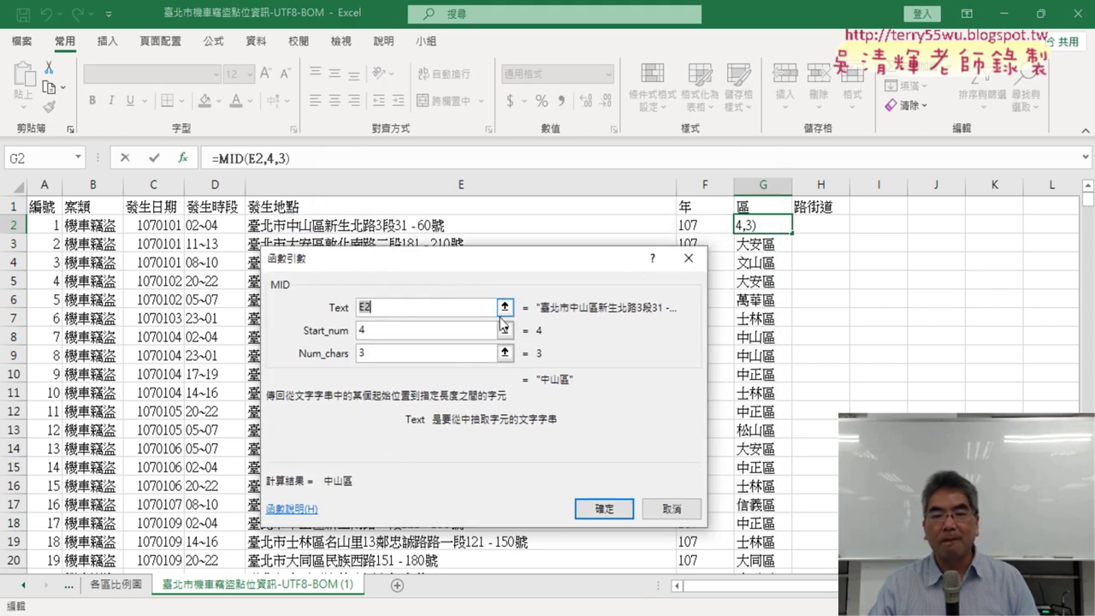
left_click(376, 353)
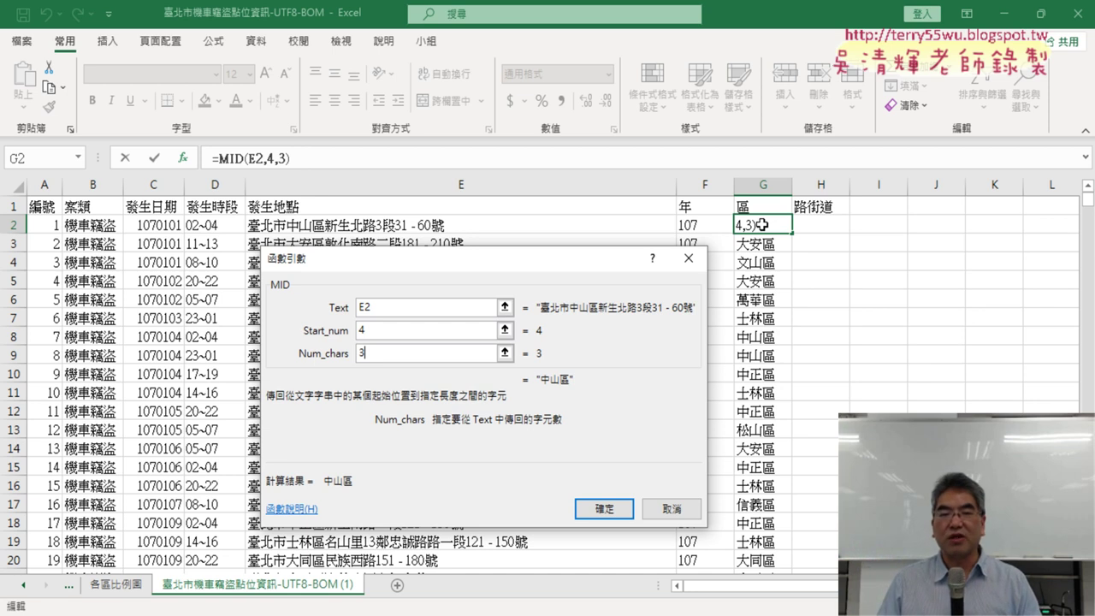
left_click(607, 508)
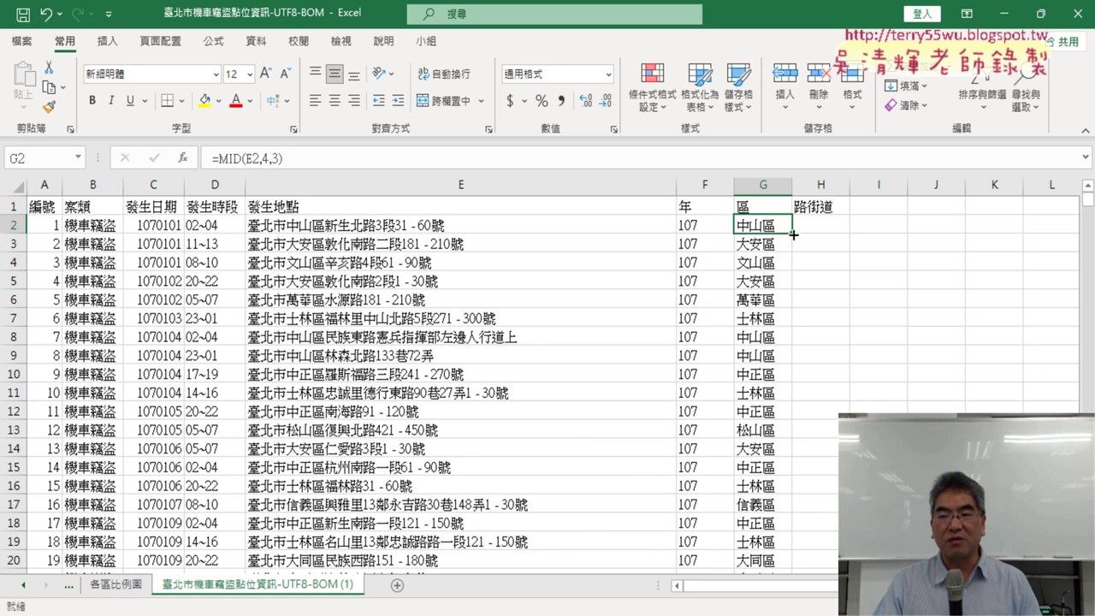
double_click(794, 233)
scroll(781, 385, "down", 4)
scroll(781, 384, "down", 9)
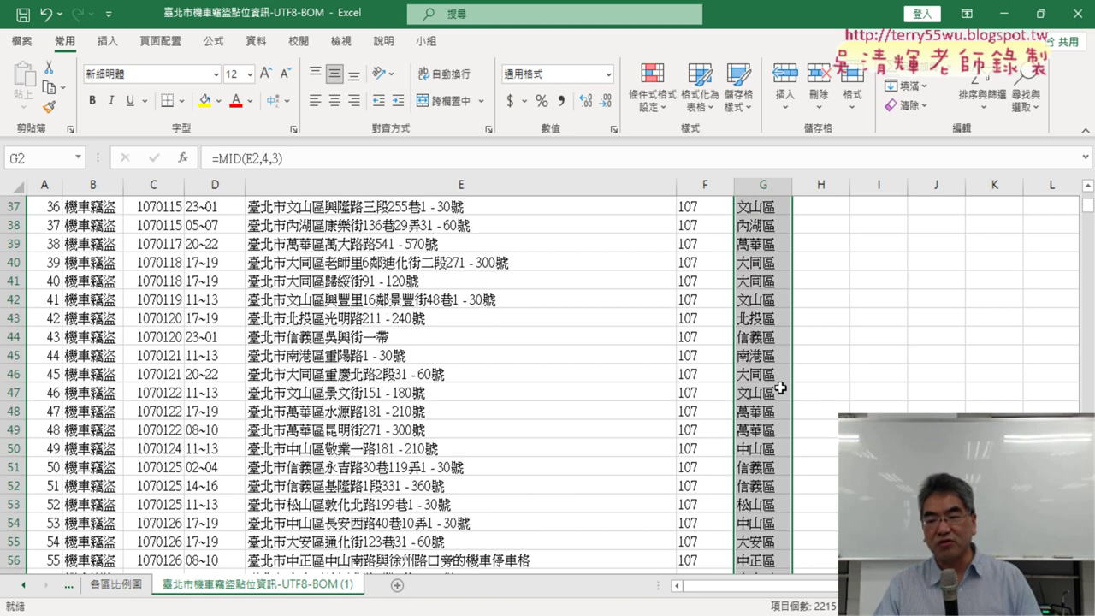
scroll(780, 387, "down", 7)
scroll(779, 389, "down", 4)
scroll(779, 387, "down", 7)
scroll(777, 383, "down", 8)
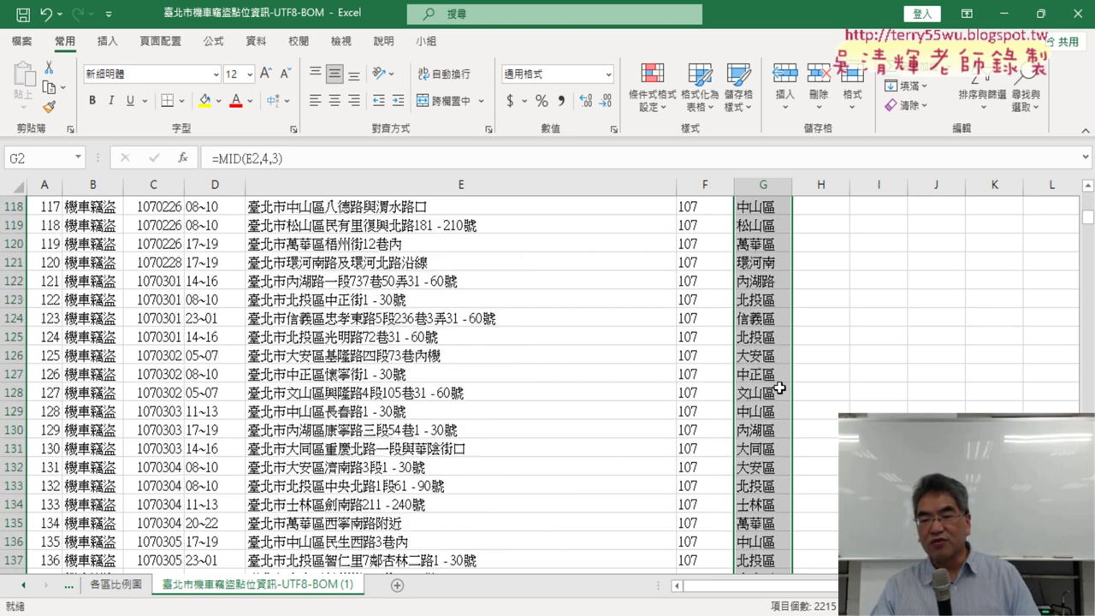
scroll(774, 384, "down", 4)
scroll(773, 384, "down", 4)
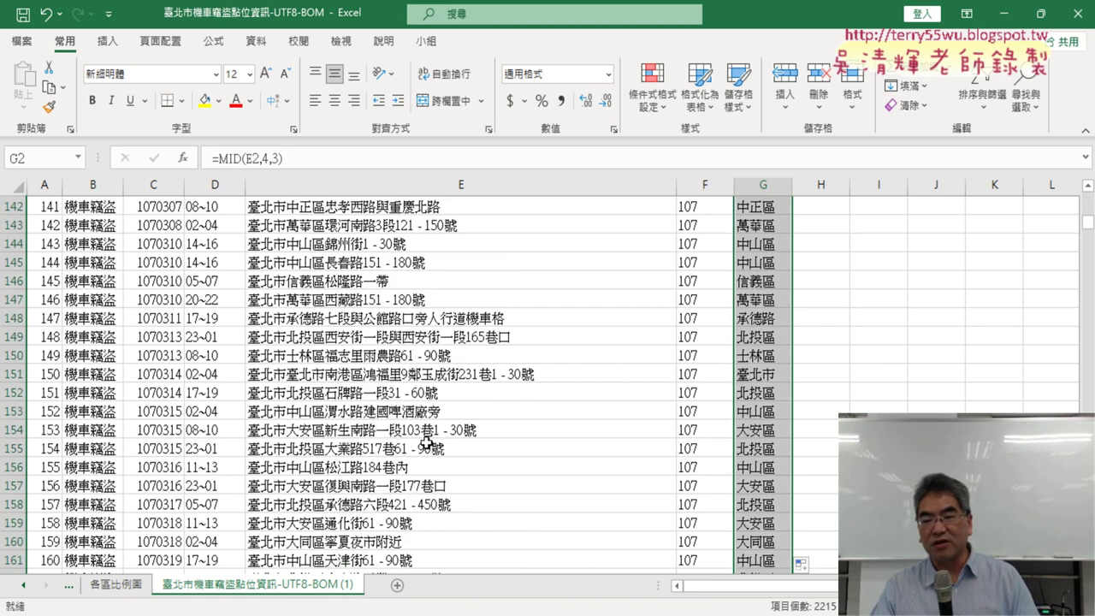
scroll(555, 465, "down", 2)
scroll(667, 467, "down", 6)
scroll(778, 468, "down", 8)
scroll(778, 469, "down", 4)
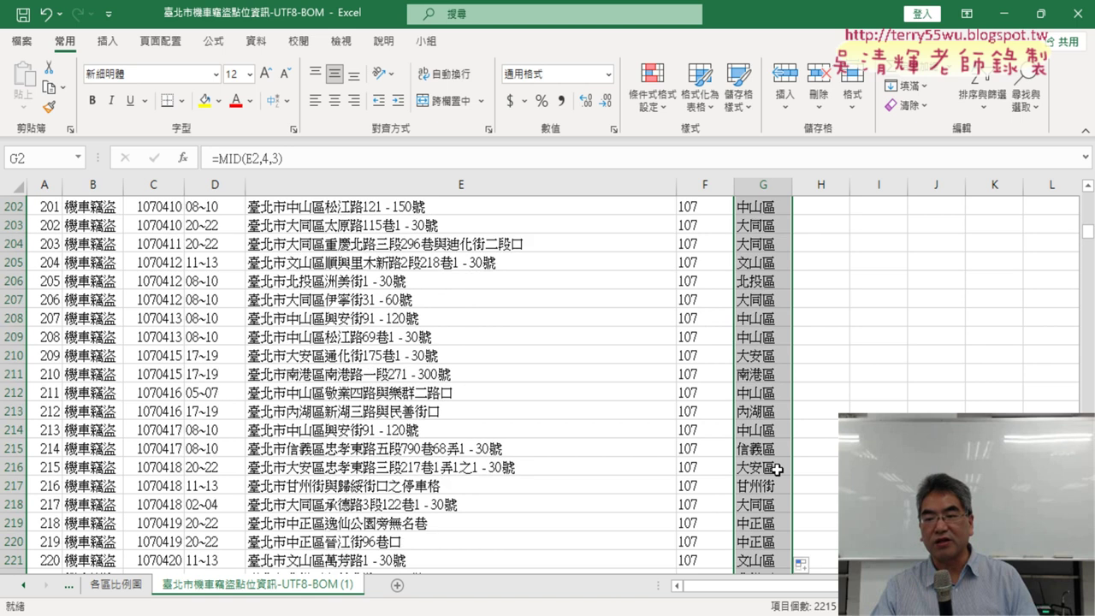
scroll(736, 466, "down", 8)
scroll(667, 461, "down", 4)
scroll(593, 453, "down", 4)
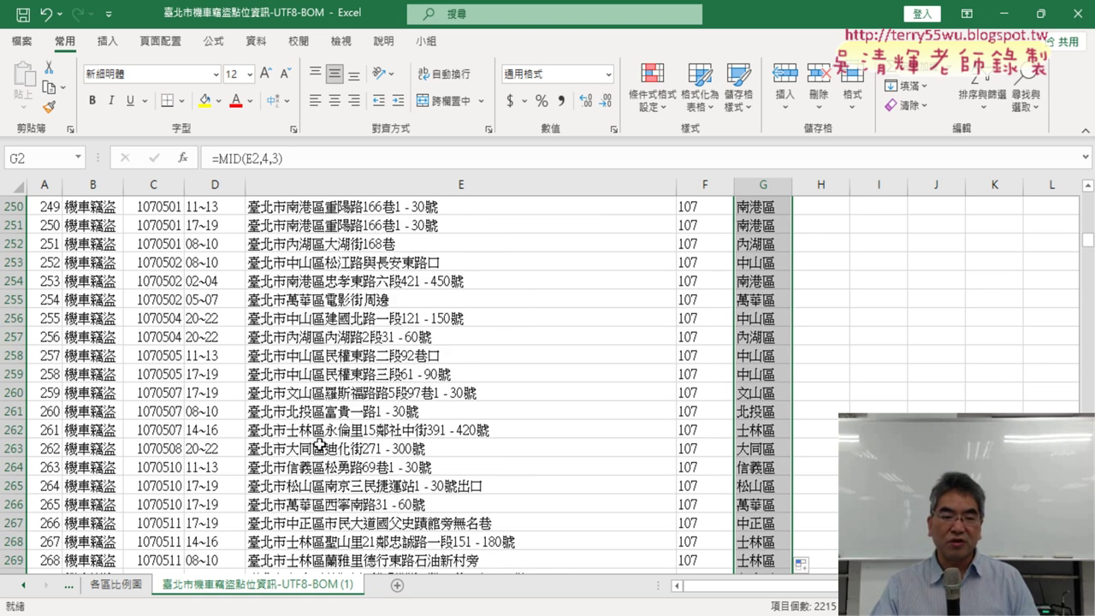
scroll(342, 449, "down", 1)
scroll(379, 454, "down", 6)
scroll(385, 458, "down", 1)
scroll(386, 459, "down", 4)
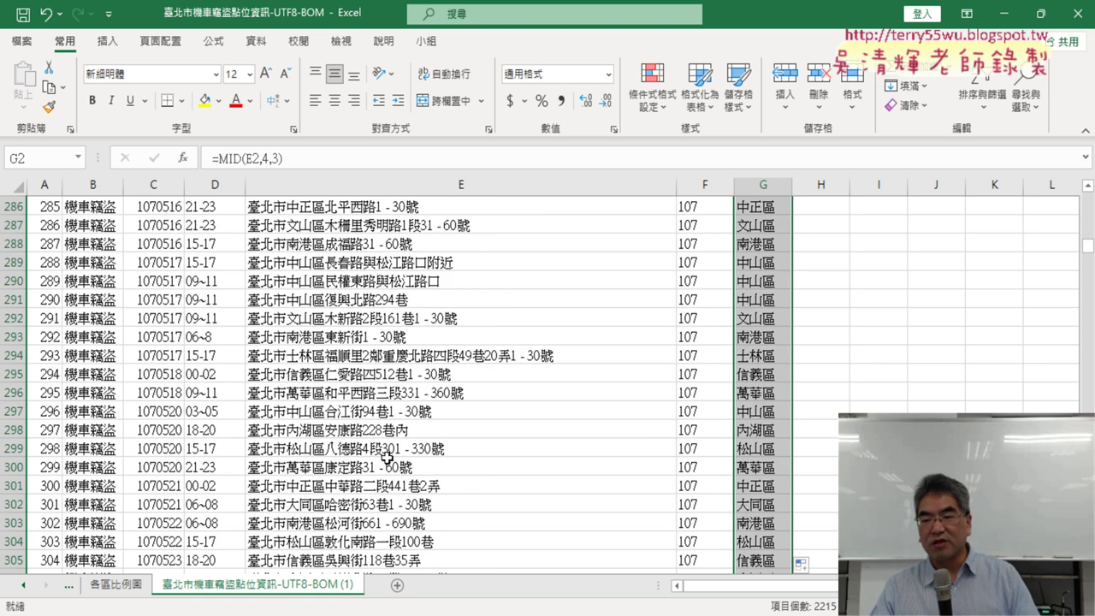
scroll(387, 459, "down", 8)
scroll(381, 462, "down", 4)
scroll(373, 466, "down", 4)
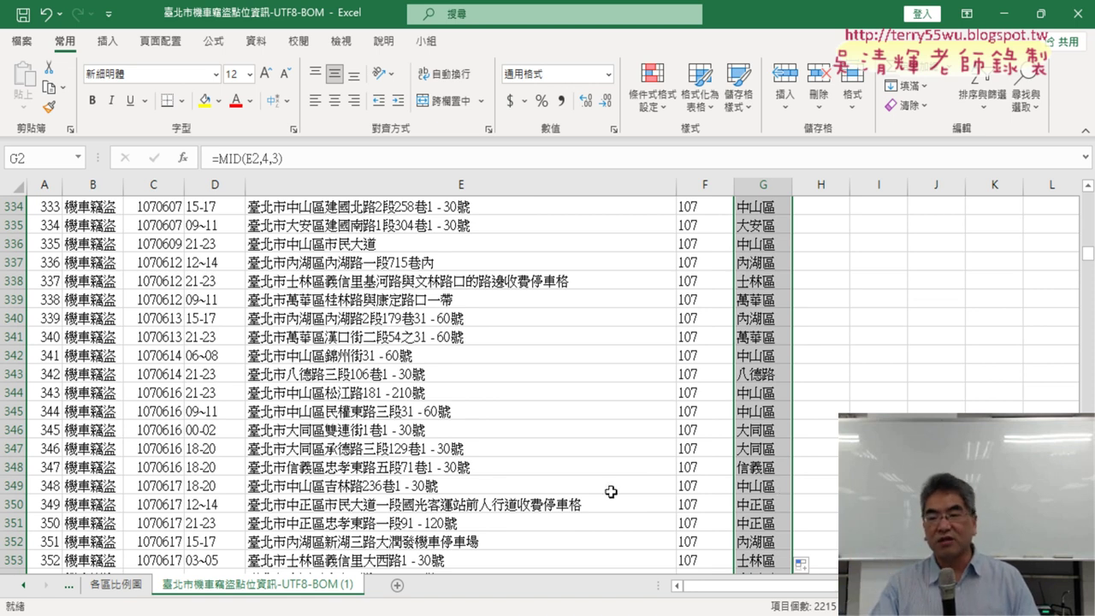
double_click(328, 485)
left_click_drag(325, 485, 286, 485)
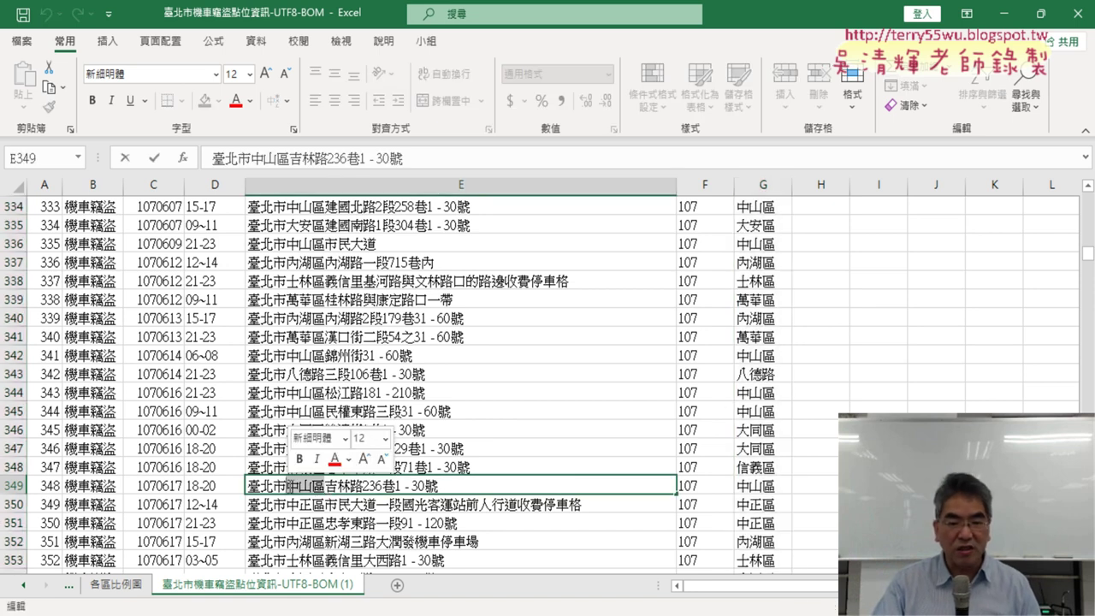
key("Delete")
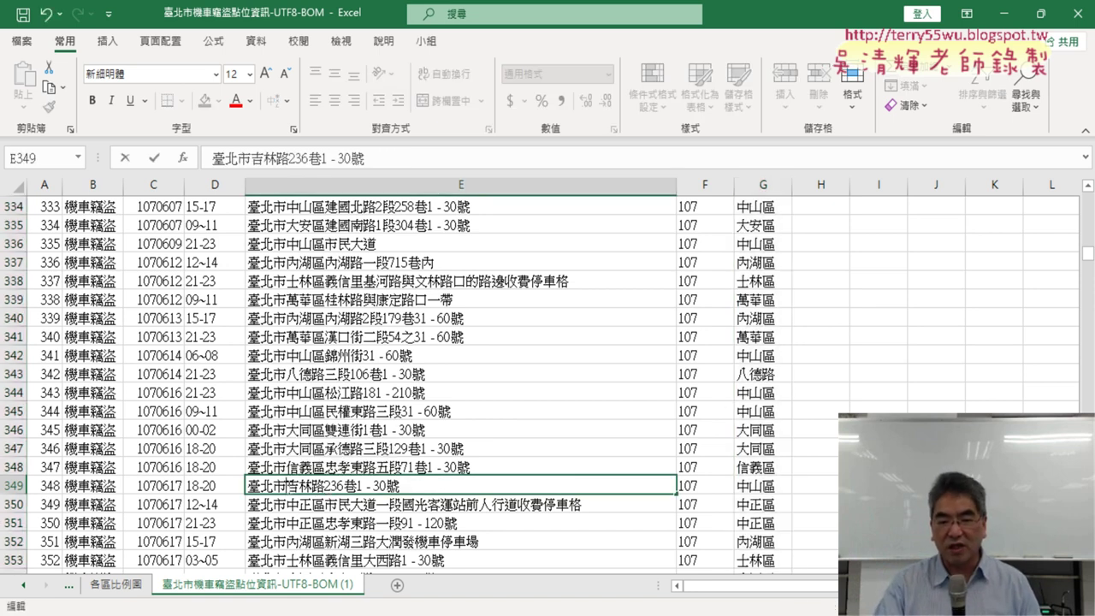
key("Return")
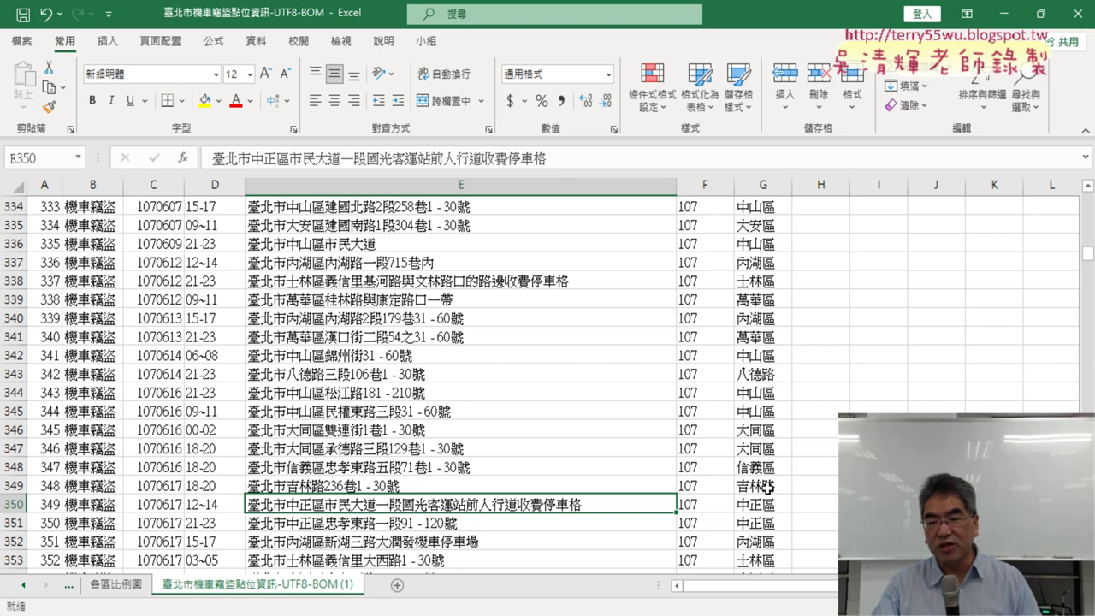
left_click(766, 486)
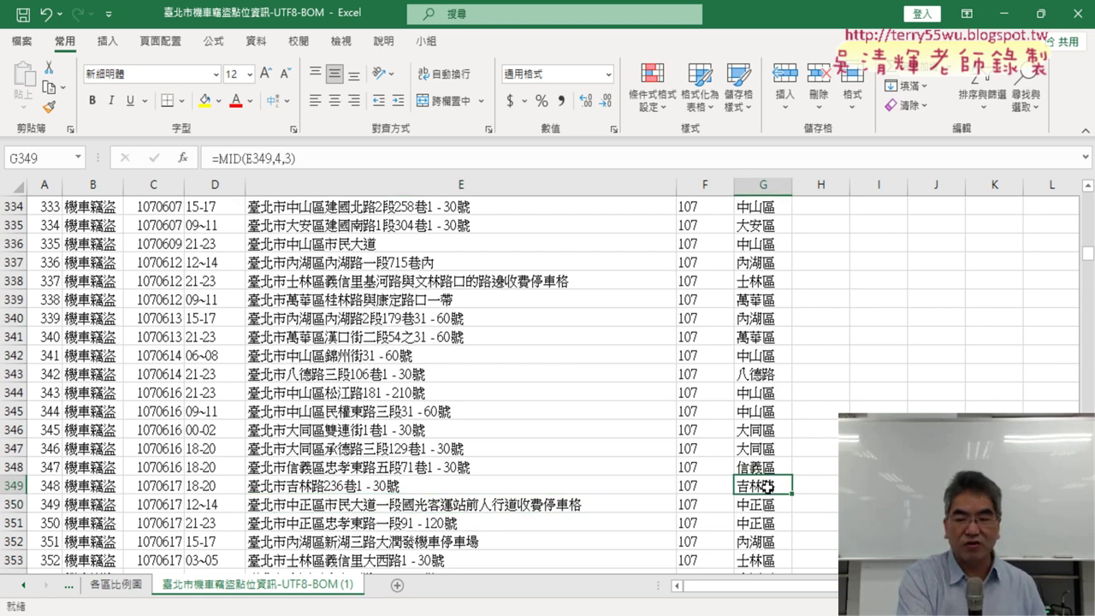
key("ctrl+z")
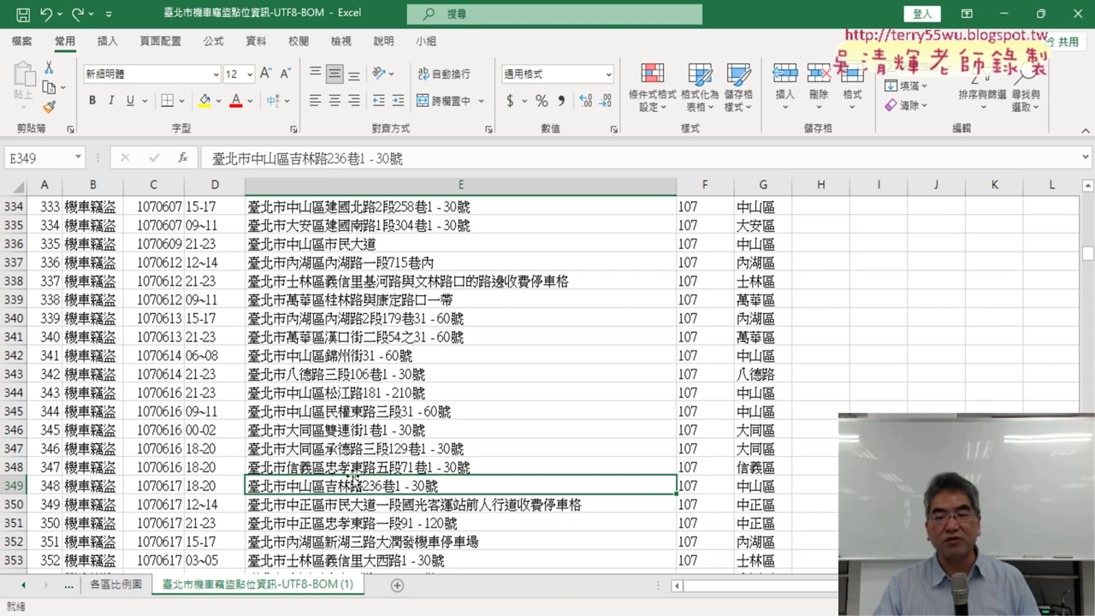
double_click(329, 484)
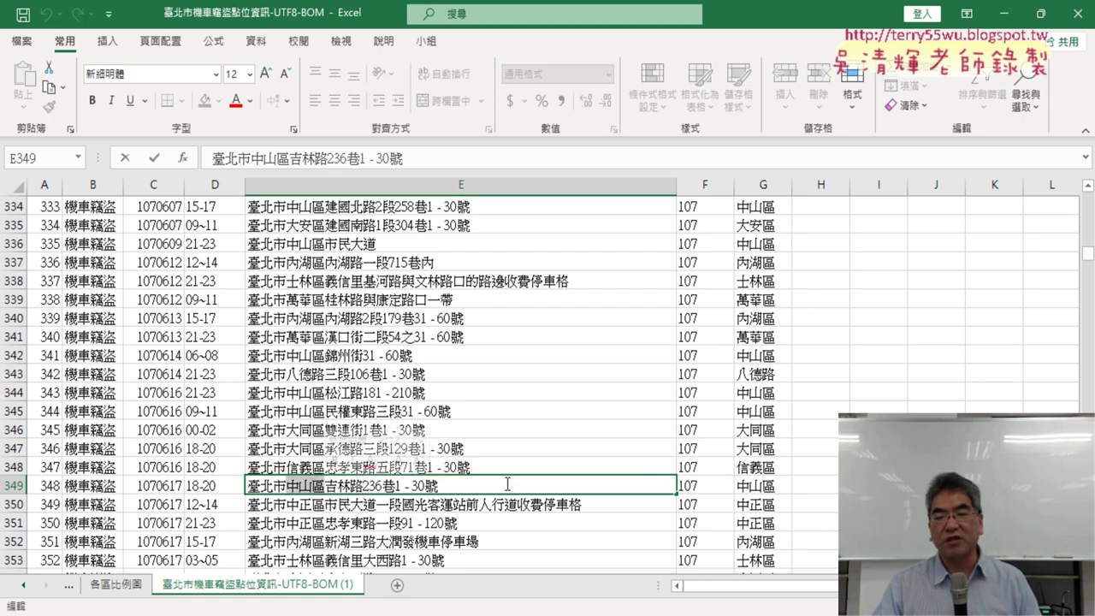
left_click(433, 354)
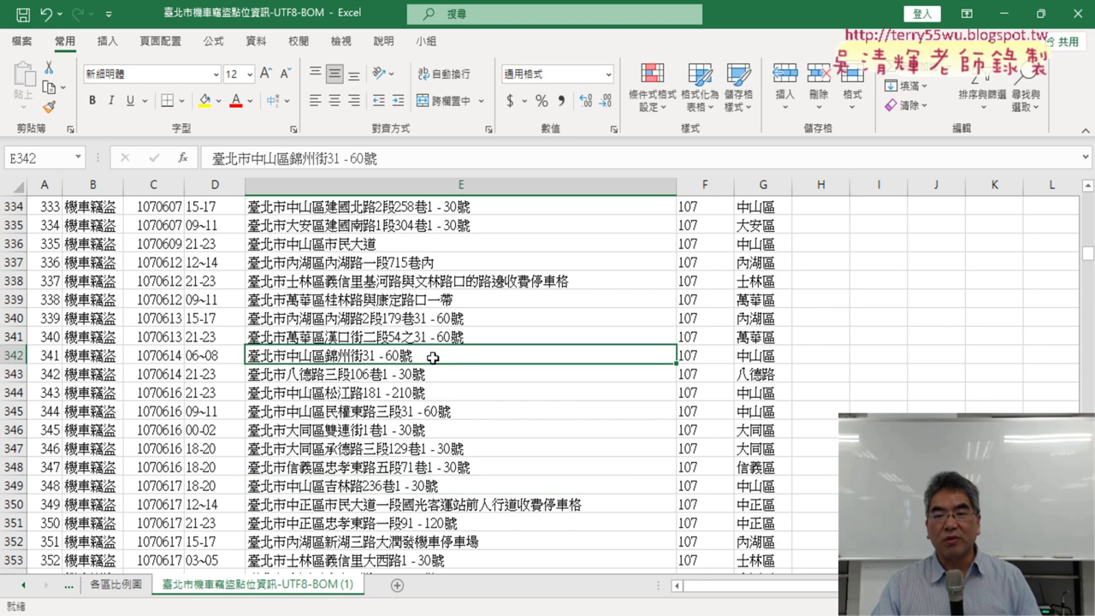
scroll(433, 355, "up", 11)
scroll(433, 357, "up", 5)
scroll(433, 355, "up", 11)
scroll(433, 355, "up", 10)
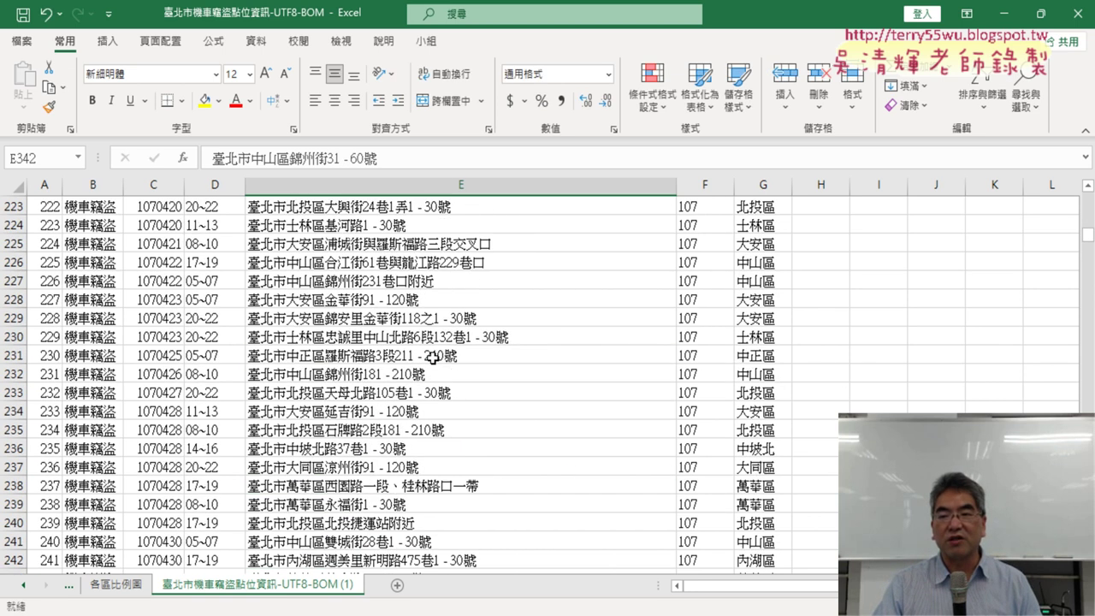
scroll(434, 356, "up", 10)
scroll(435, 356, "up", 10)
scroll(434, 356, "up", 11)
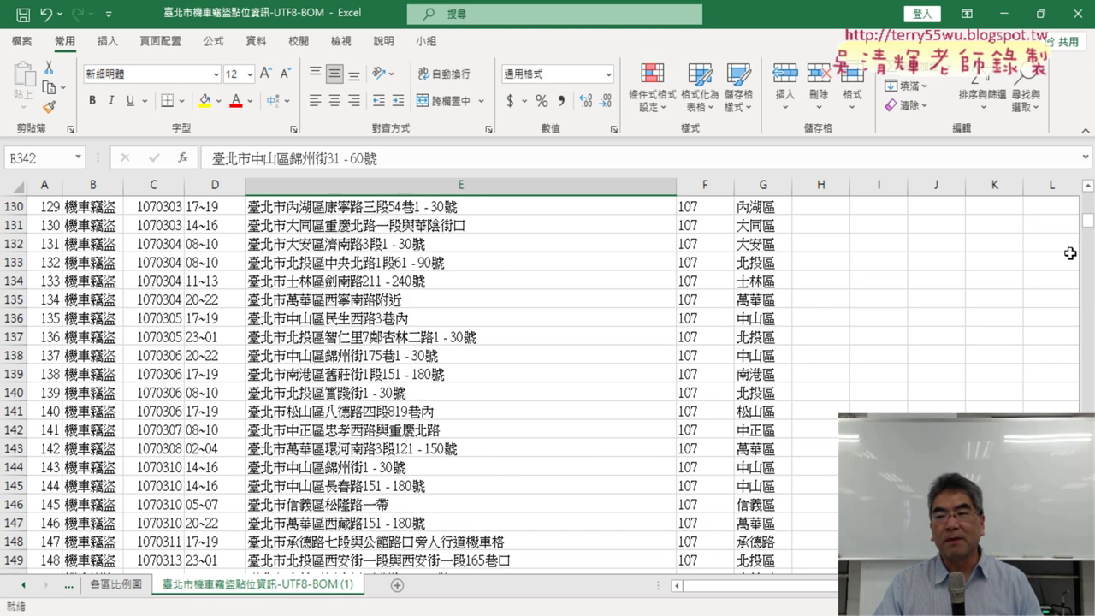
left_click_drag(1086, 220, 1089, 193)
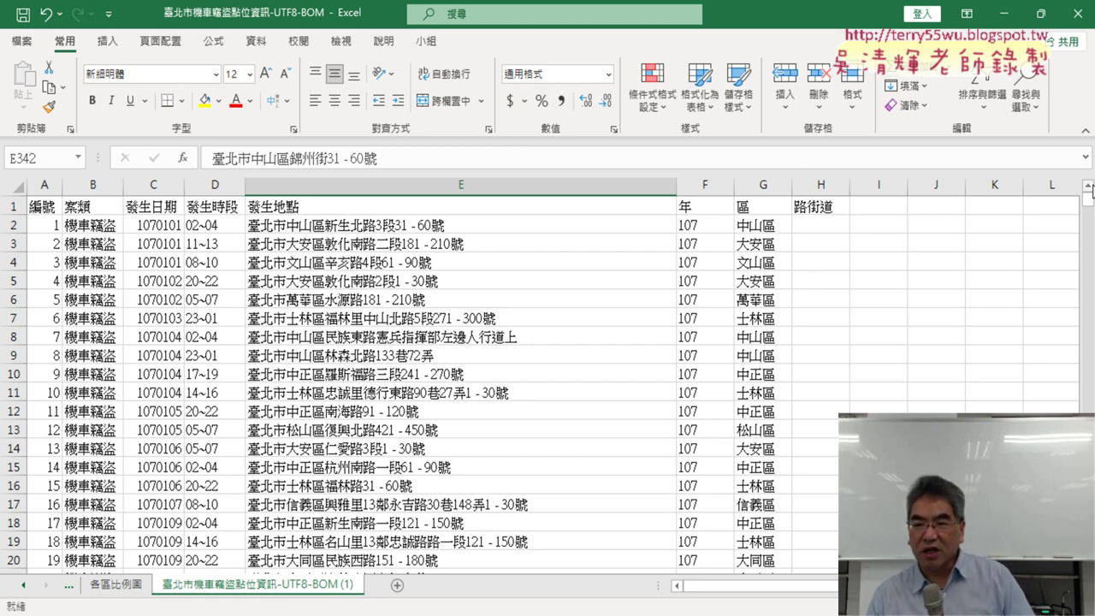
scroll(794, 296, "down", 2)
scroll(794, 295, "down", 5)
scroll(794, 296, "down", 4)
scroll(795, 296, "down", 4)
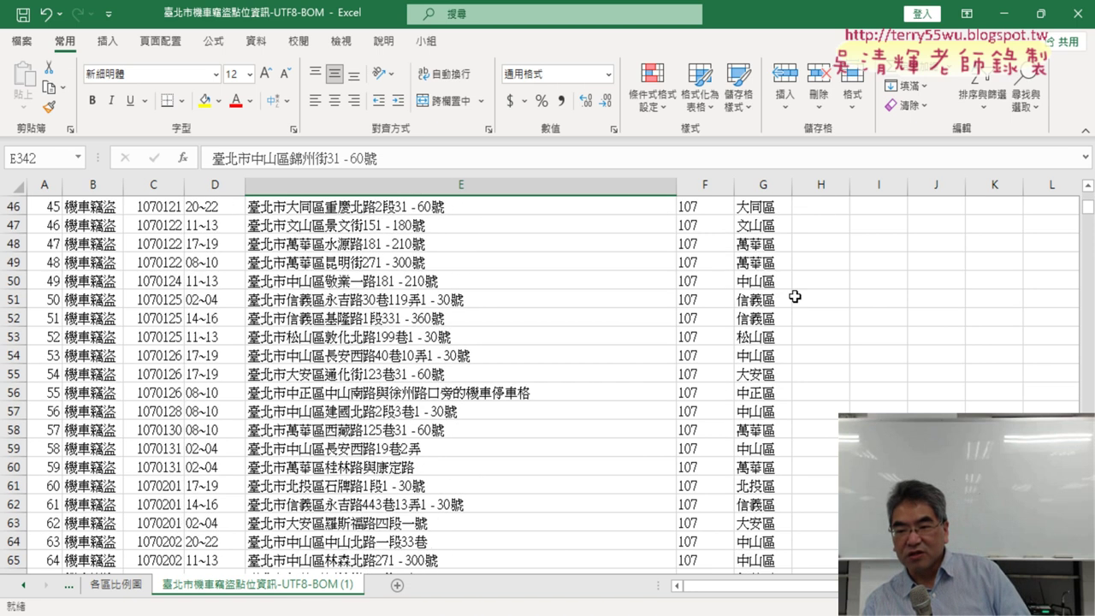
scroll(795, 296, "down", 4)
scroll(795, 296, "down", 8)
scroll(795, 296, "down", 8)
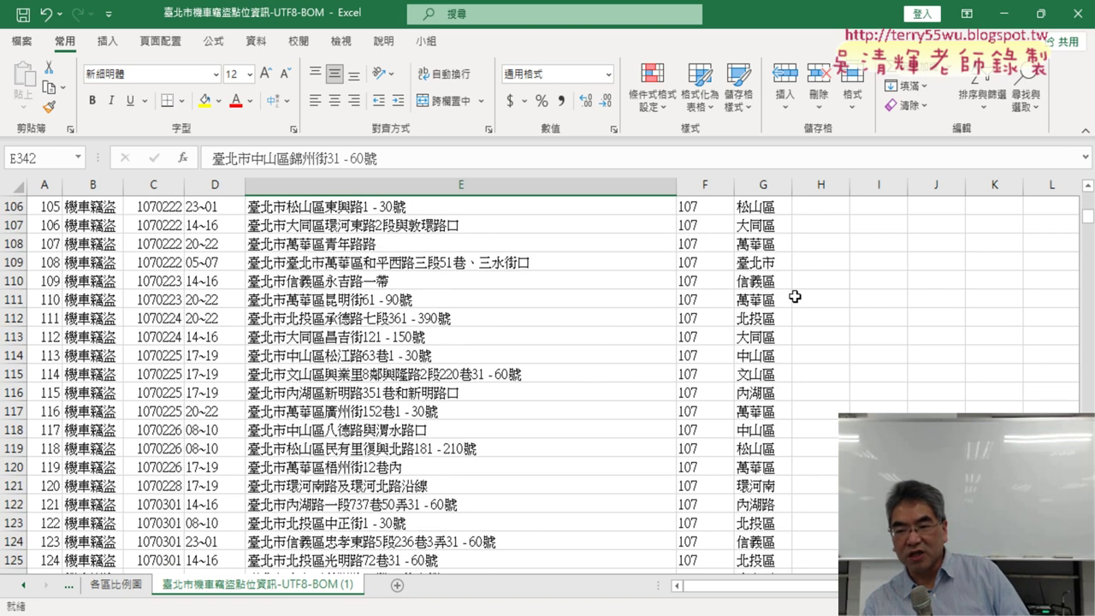
scroll(795, 296, "down", 4)
scroll(794, 295, "down", 1)
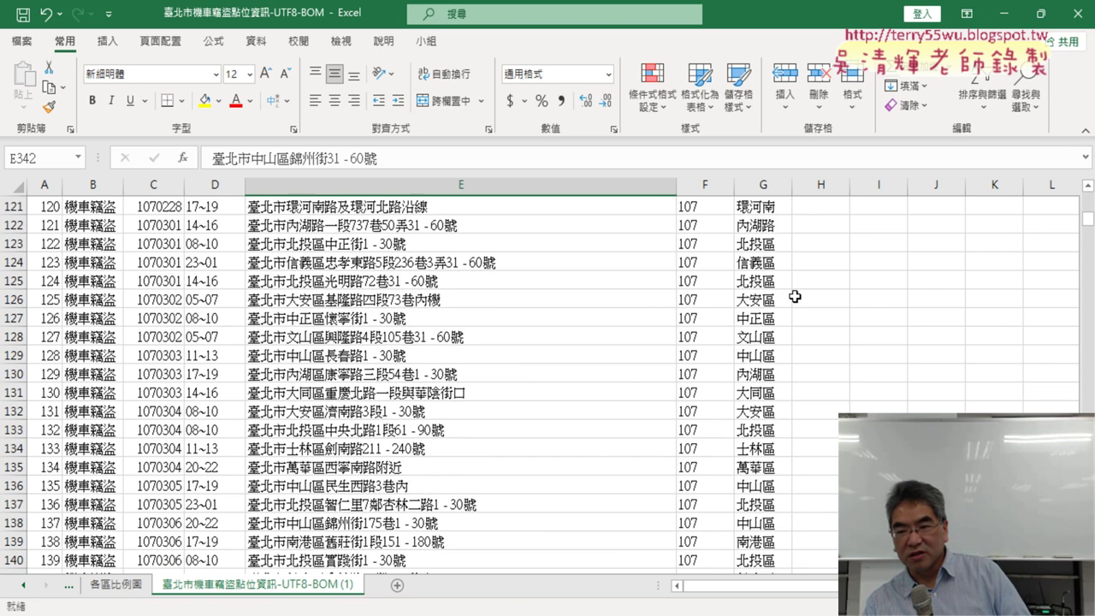
scroll(795, 296, "down", 3)
scroll(794, 296, "down", 2)
scroll(795, 296, "down", 6)
scroll(794, 296, "down", 4)
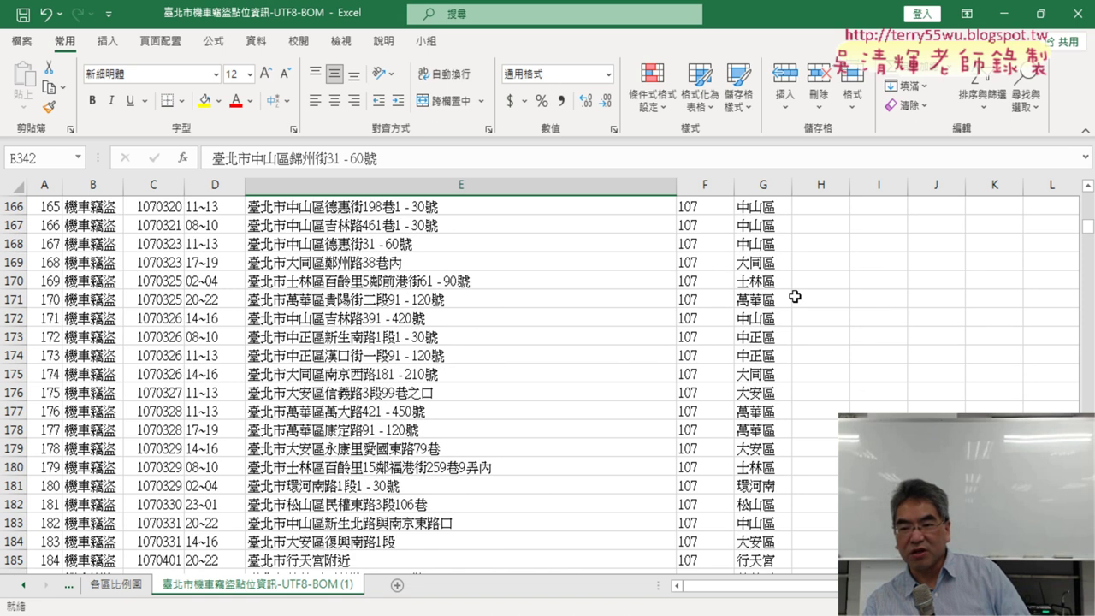
scroll(794, 296, "down", 8)
scroll(795, 296, "up", 4)
scroll(795, 296, "up", 8)
scroll(794, 296, "up", 1)
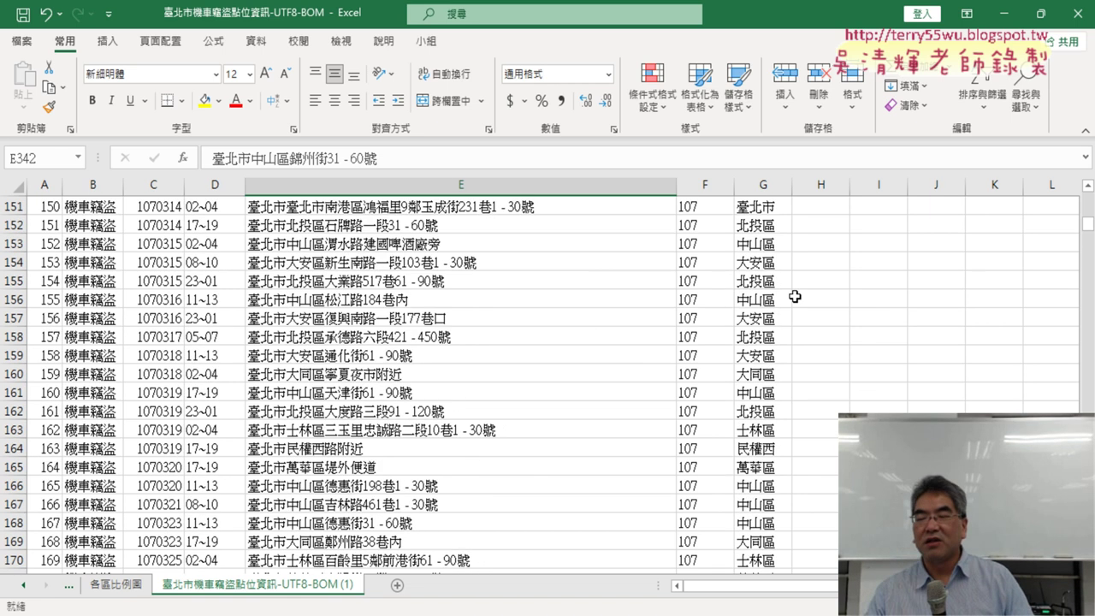
left_click_drag(1088, 224, 1088, 198)
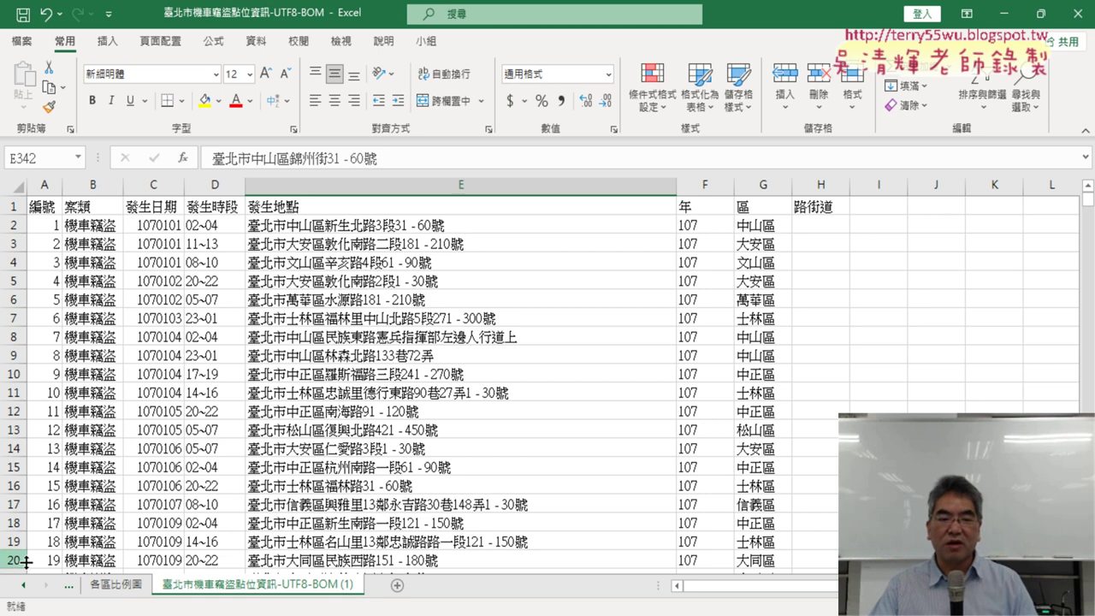
Step: Go to the 各區比例圖 sheet with the district pie chart
left_click(22, 589)
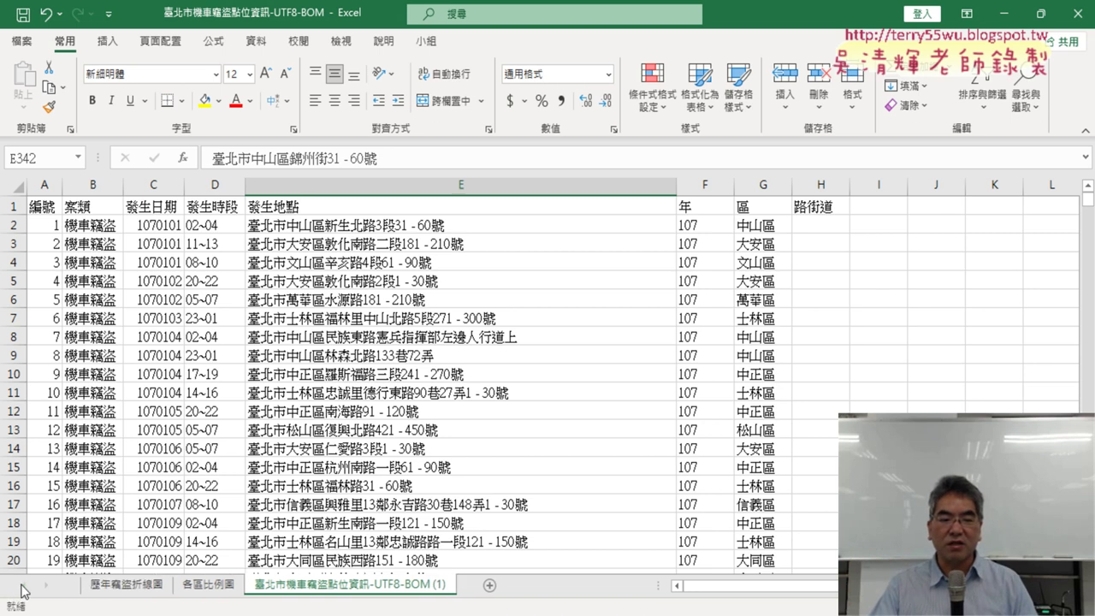
left_click(208, 585)
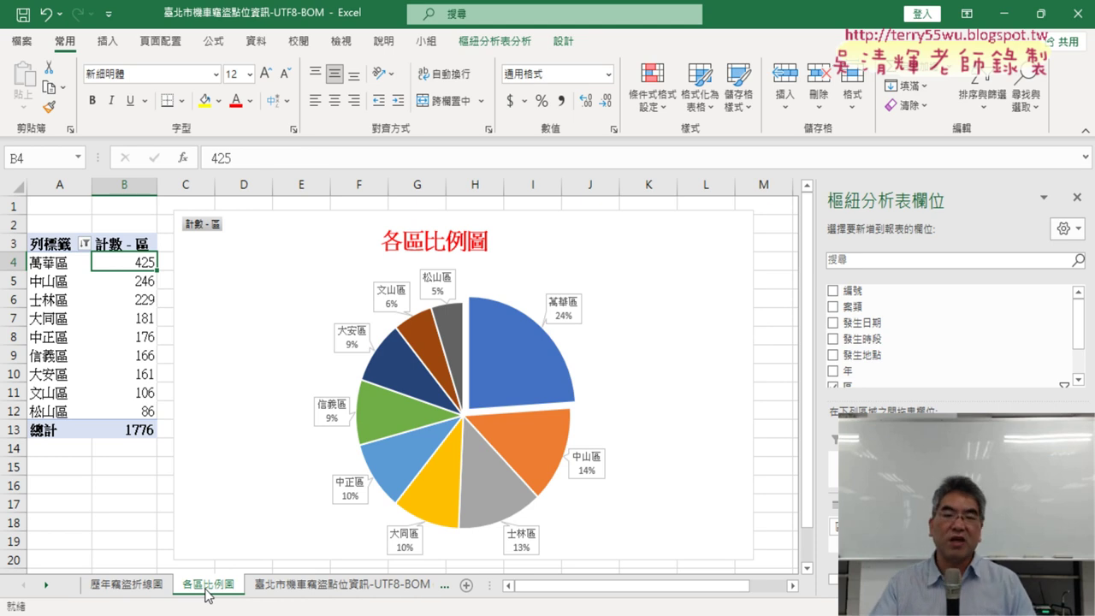
mouse_move(522, 366)
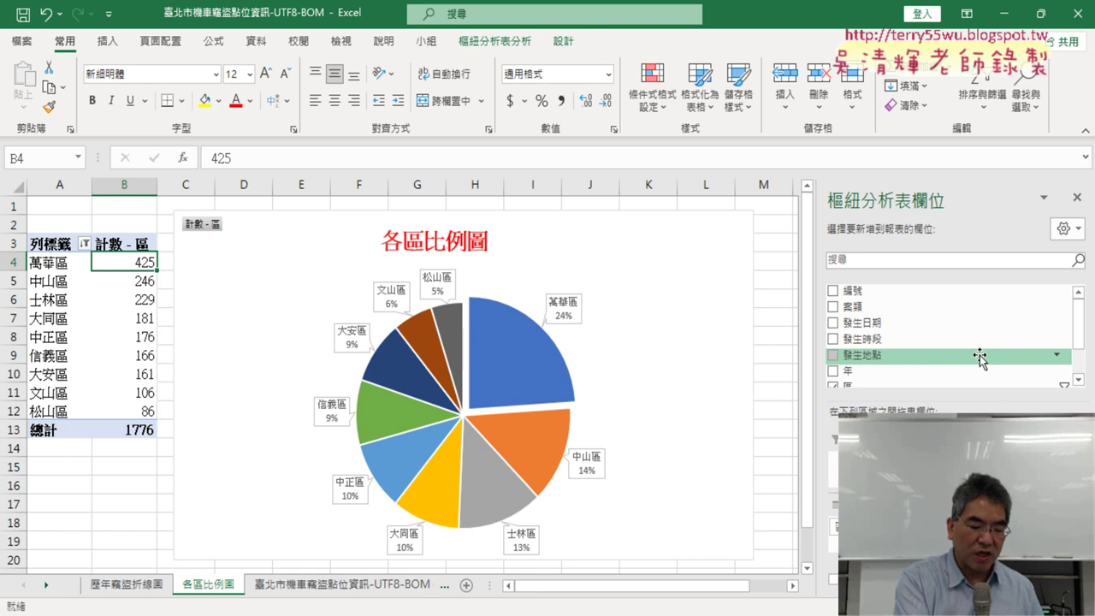
Step: Mark the 萬華區 (24%) and 松山區 slices, then show the 臺北市機車竊盜點位資訊-UTF8-BOM (1) sheet
left_click_drag(979, 358, 519, 291)
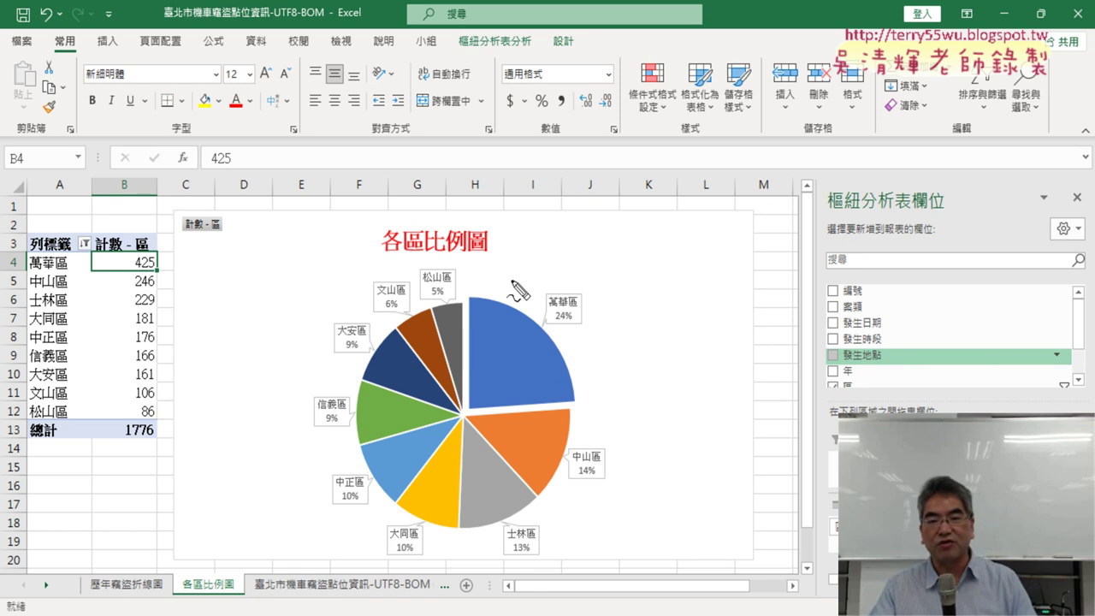
mouse_move(462, 270)
left_mouse_down()
mouse_move(516, 413)
mouse_move(627, 411)
left_mouse_up()
left_click_drag(469, 251, 633, 411)
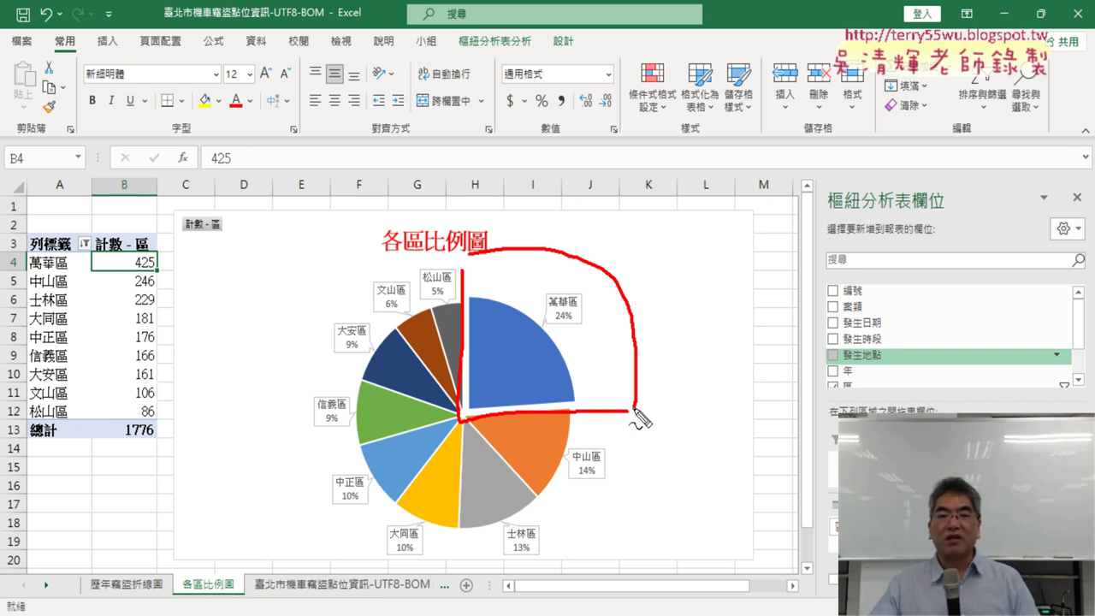
mouse_move(429, 313)
left_mouse_down()
mouse_move(423, 272)
mouse_move(442, 321)
left_mouse_up()
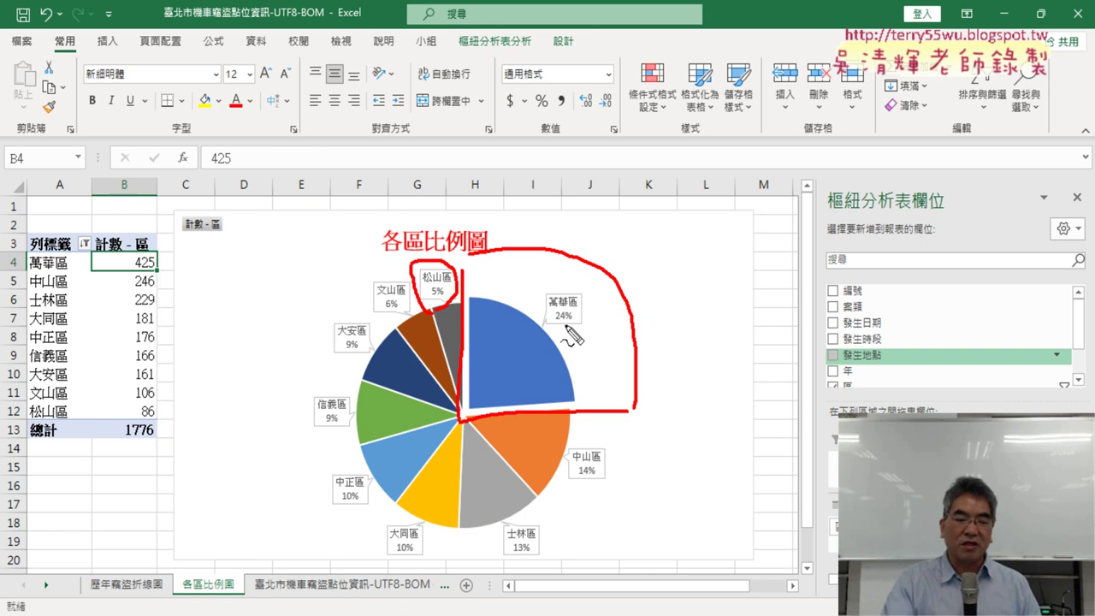
key("Escape")
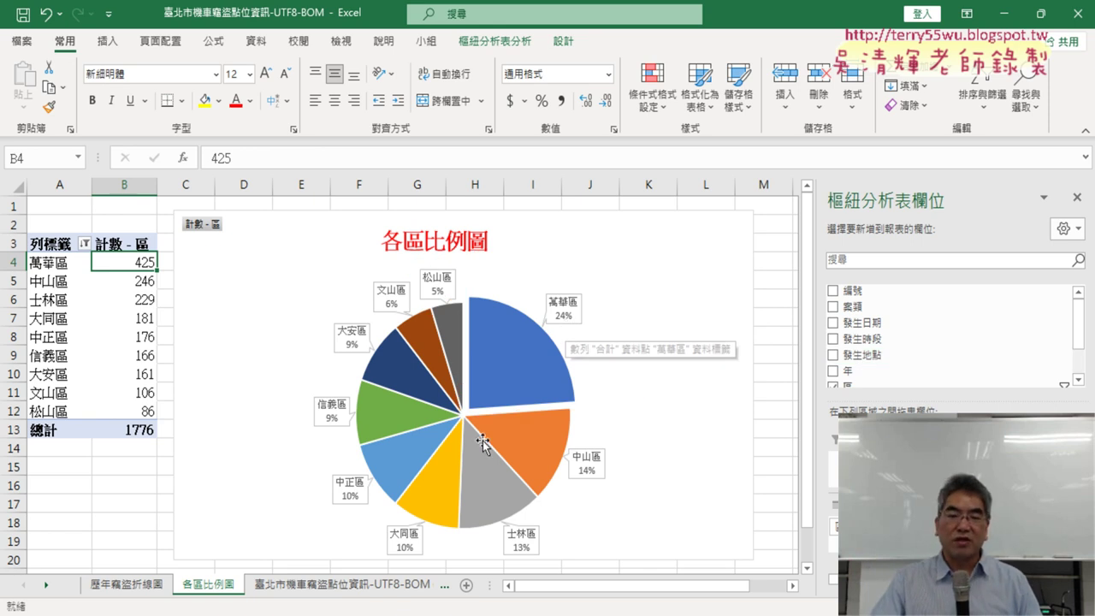
left_click(370, 587)
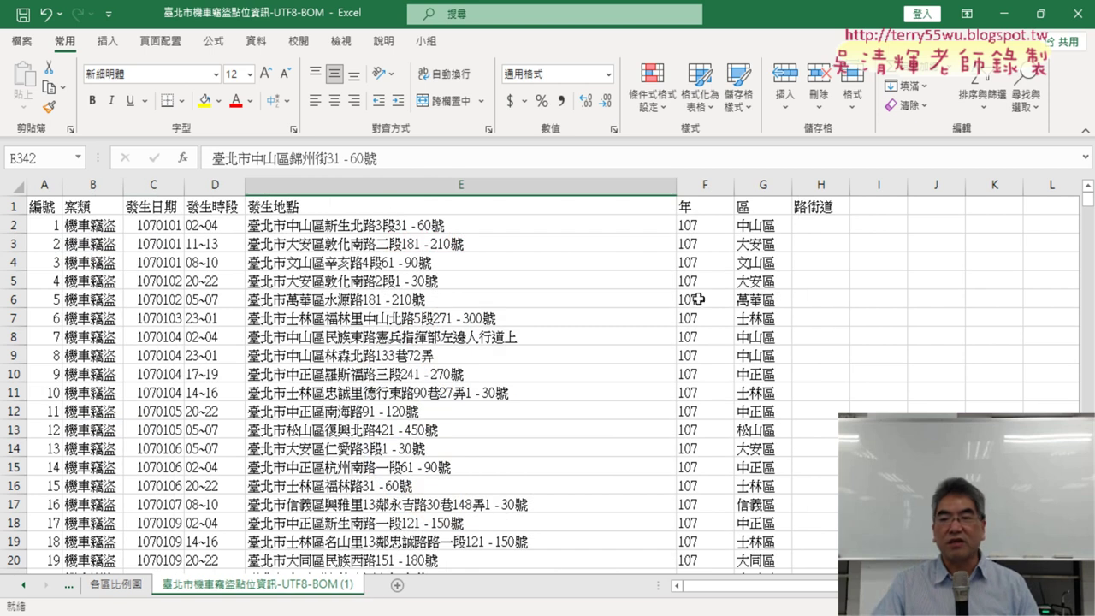
Step: Select district column G and a data cell, and bring up the Insert tab
left_click(763, 185)
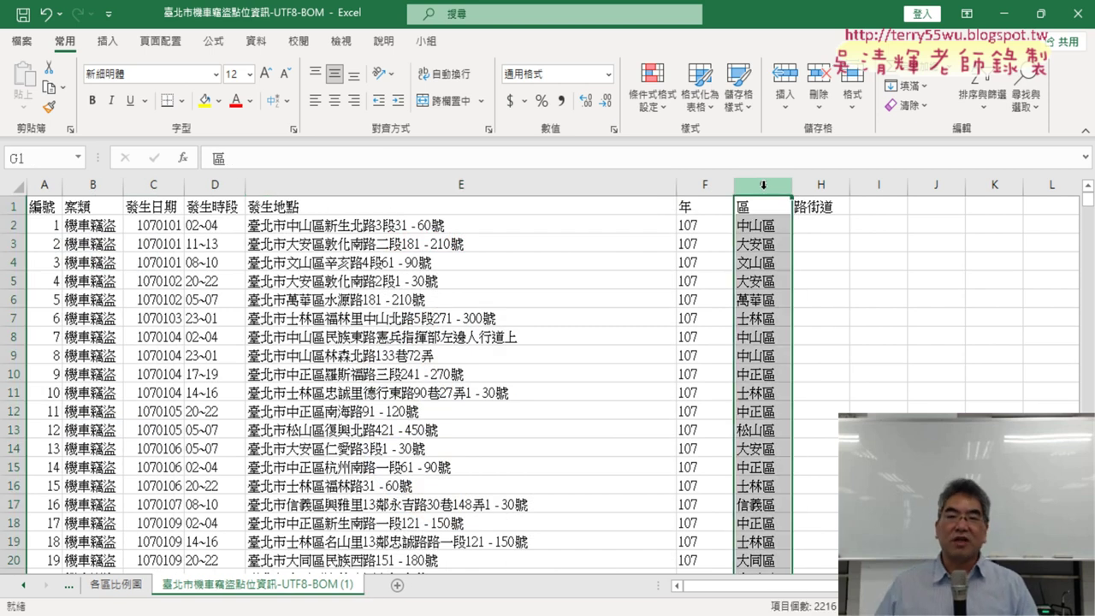
left_click(334, 301)
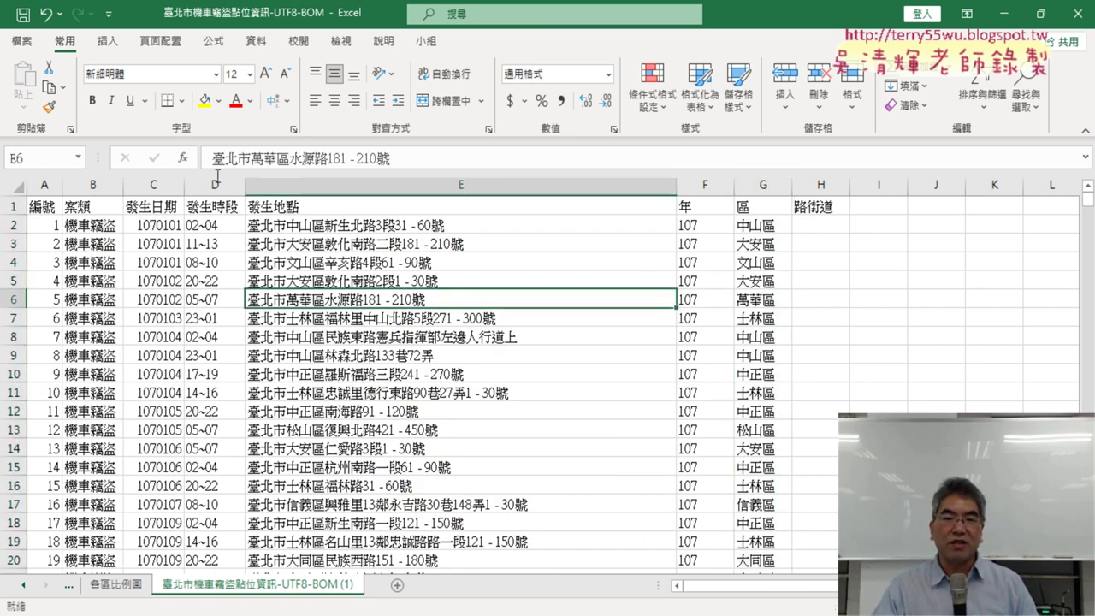
left_click(118, 43)
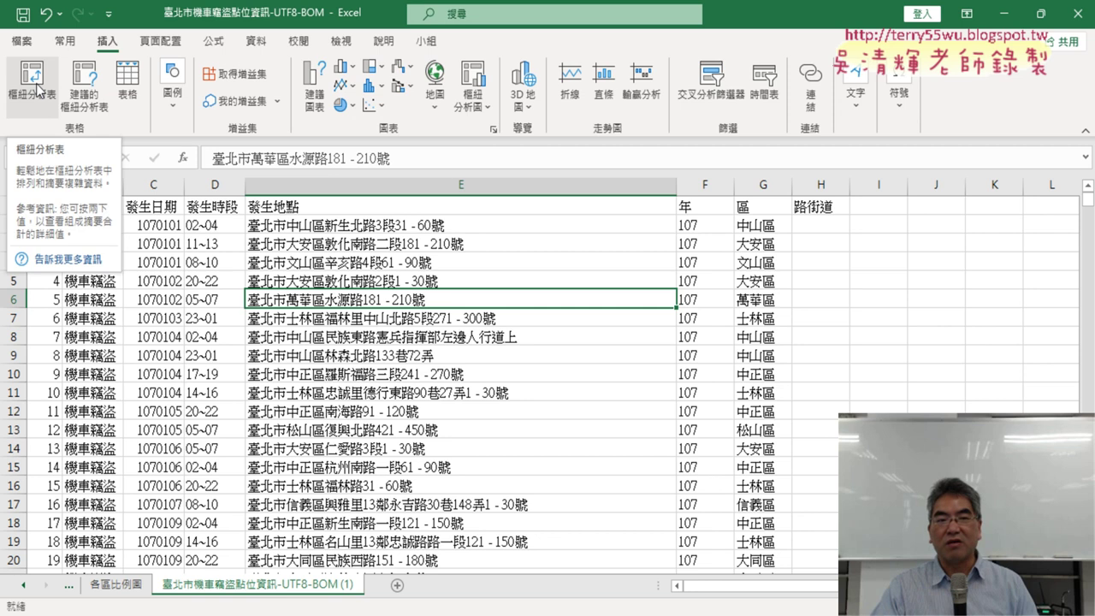
Step: Return to the 各區比例圖 sheet and mark the district counts, 萬華區 at 425 of 1776
left_click(122, 587)
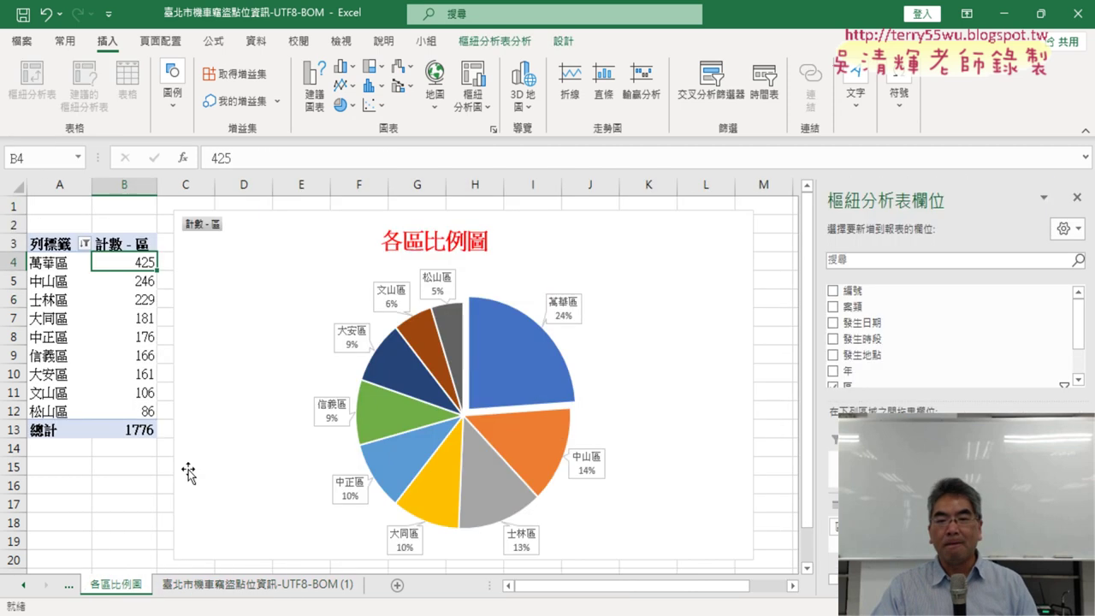
scroll(892, 374, "down", 1)
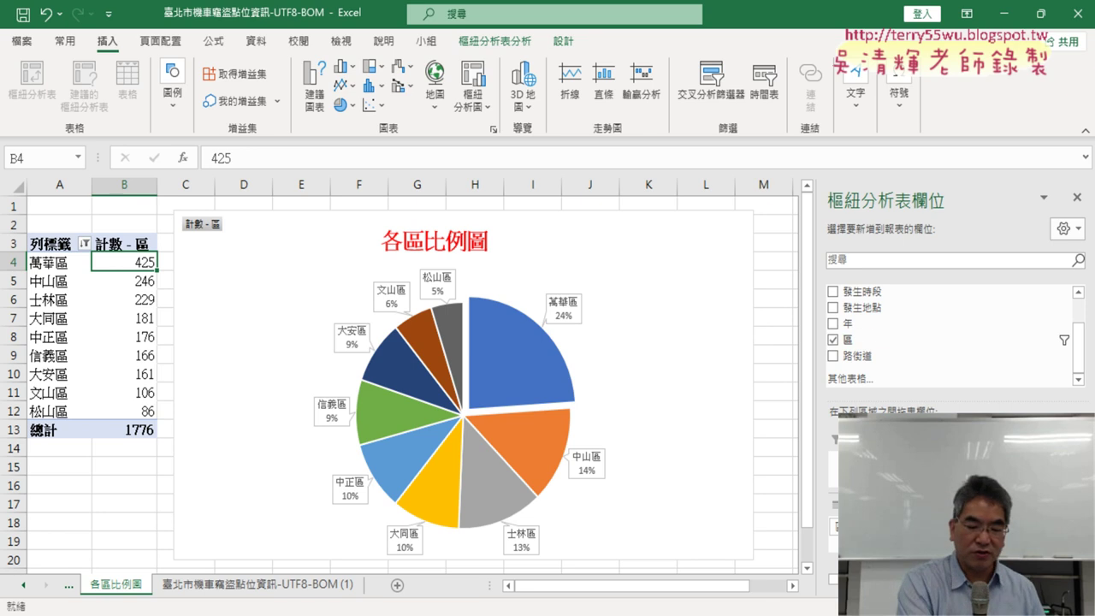
left_click_drag(831, 359, 842, 364)
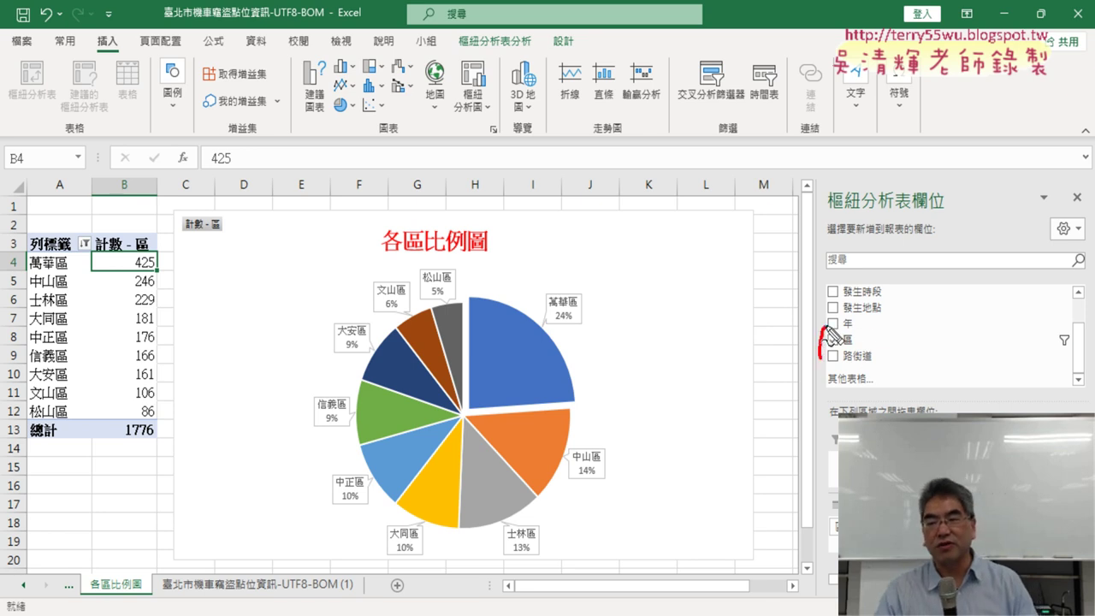
left_click_drag(832, 512, 834, 518)
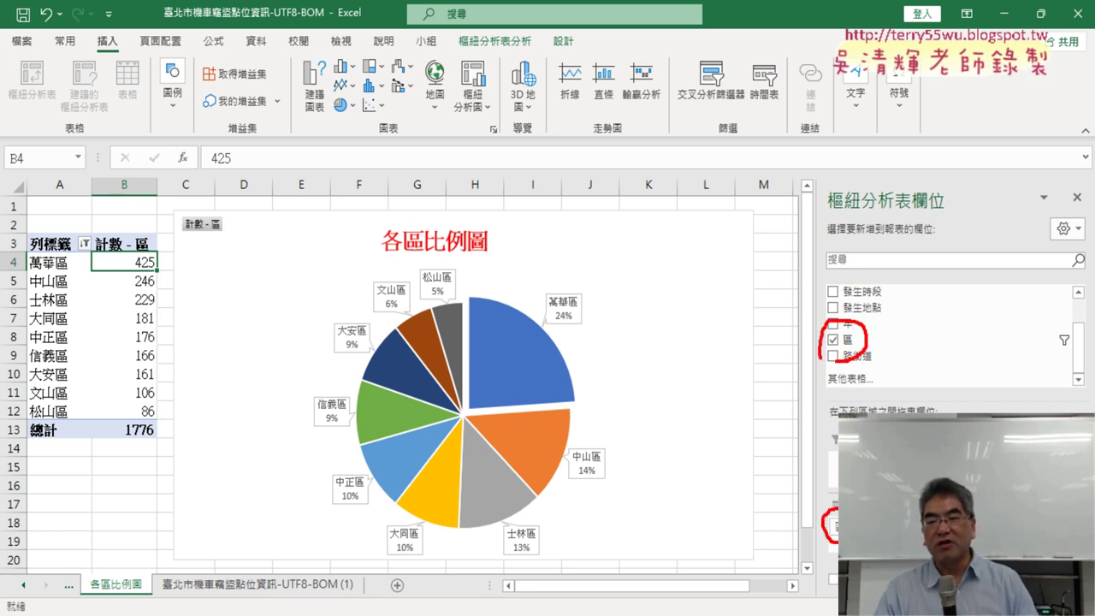
left_click_drag(890, 412, 859, 361)
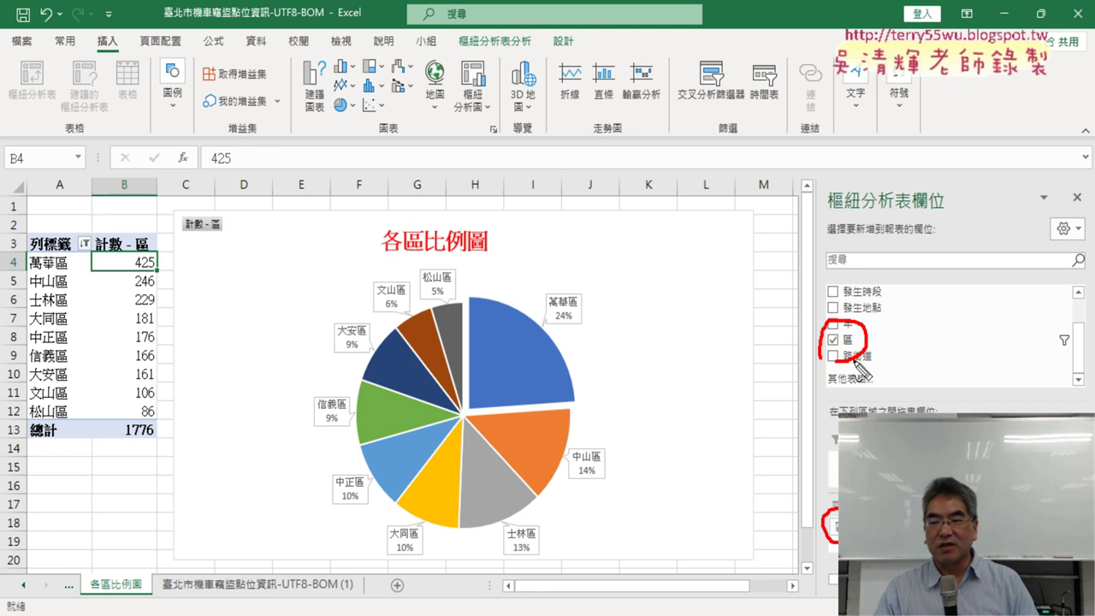
left_click_drag(853, 409, 847, 362)
left_click_drag(835, 479, 838, 502)
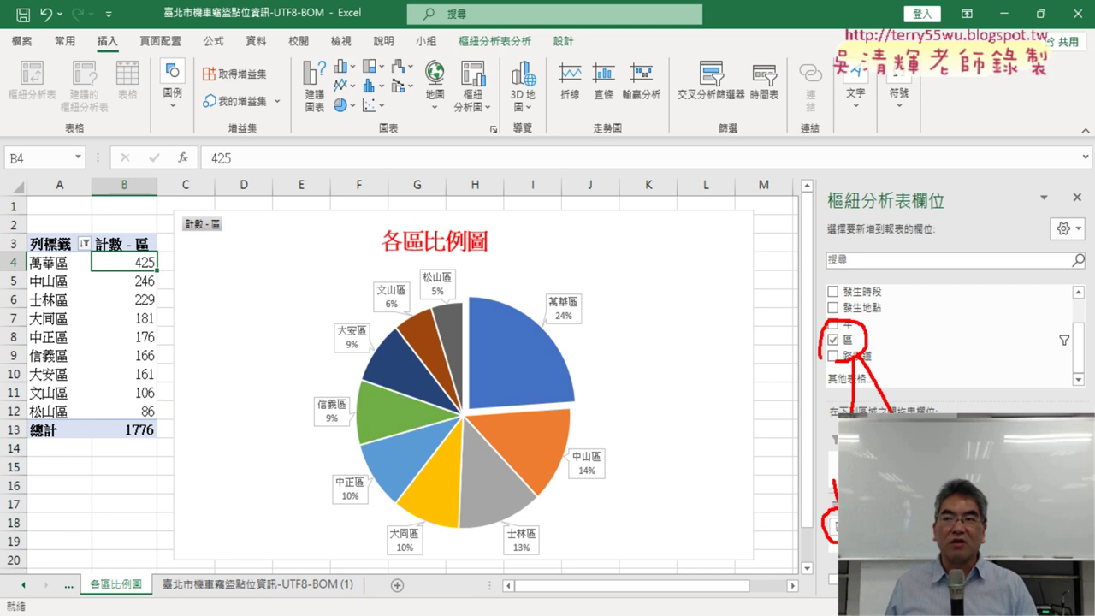
key("Escape")
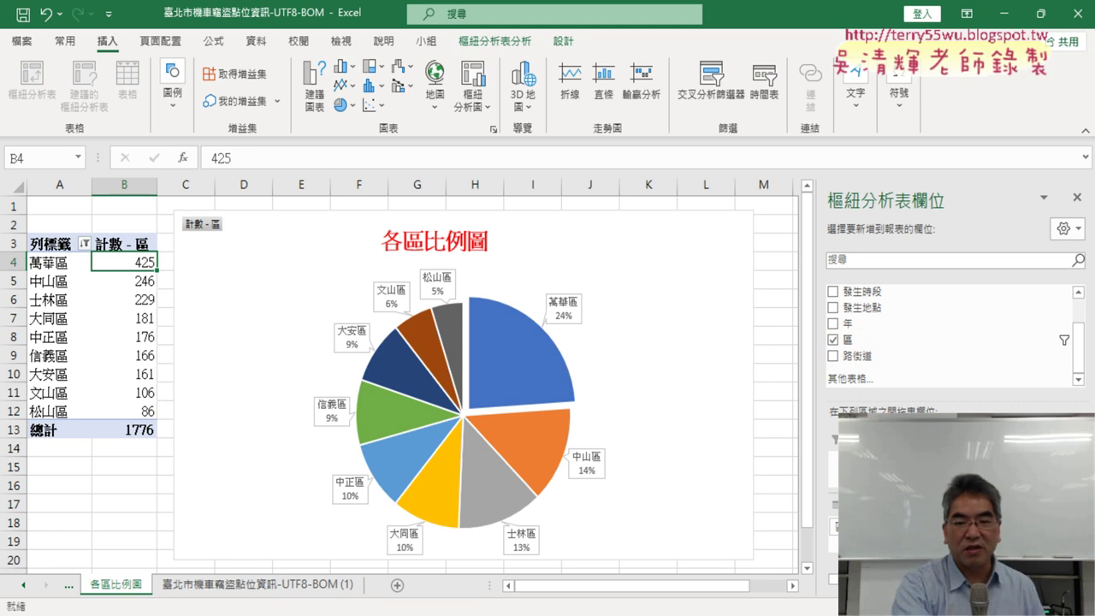
left_click(293, 594)
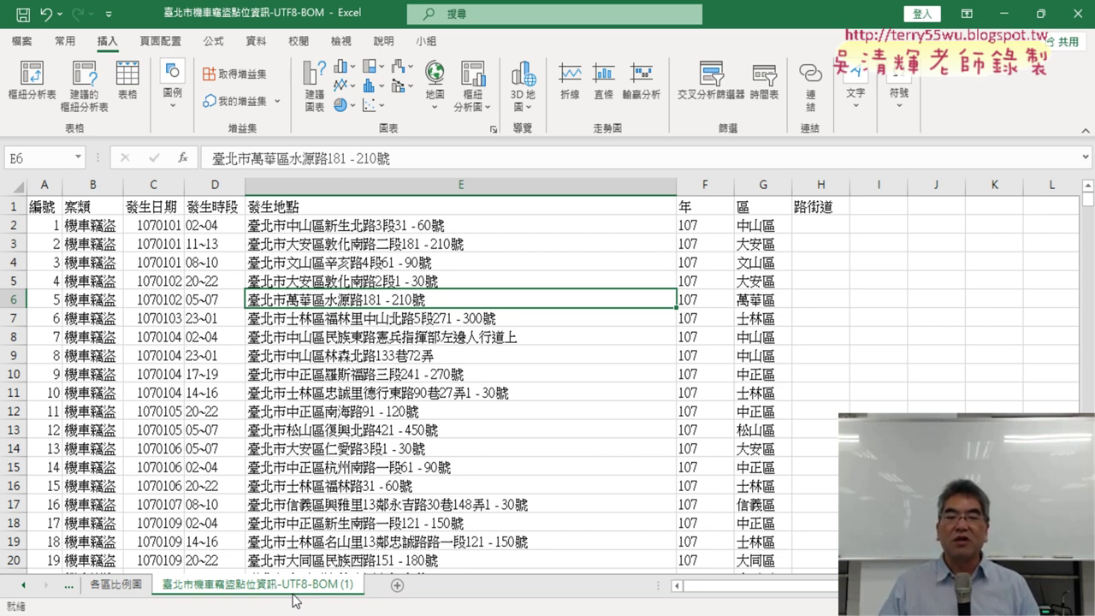
left_click(21, 587)
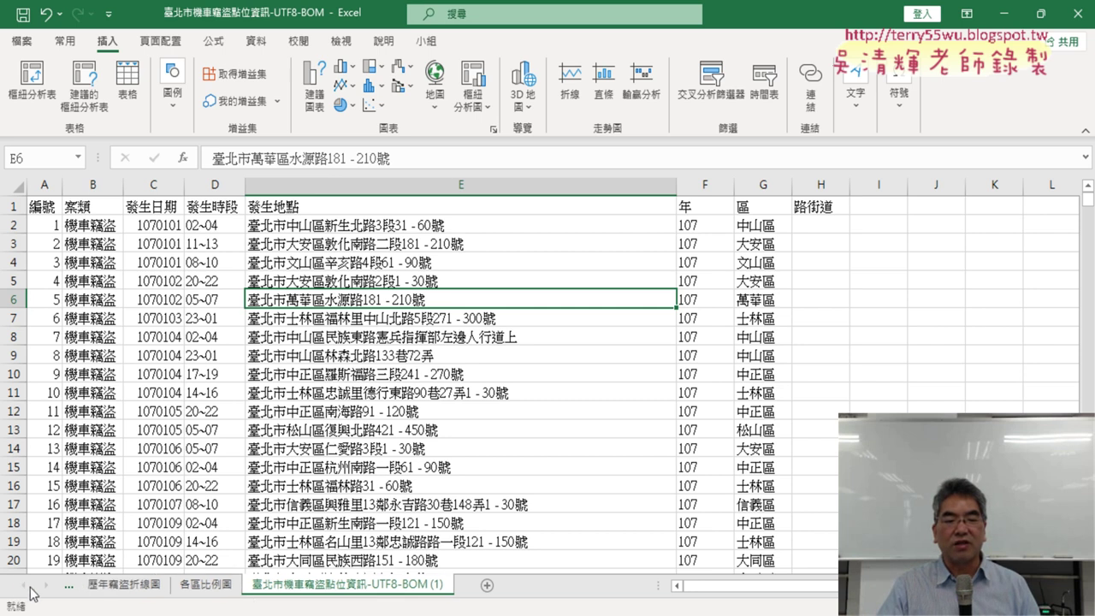
left_click(198, 587)
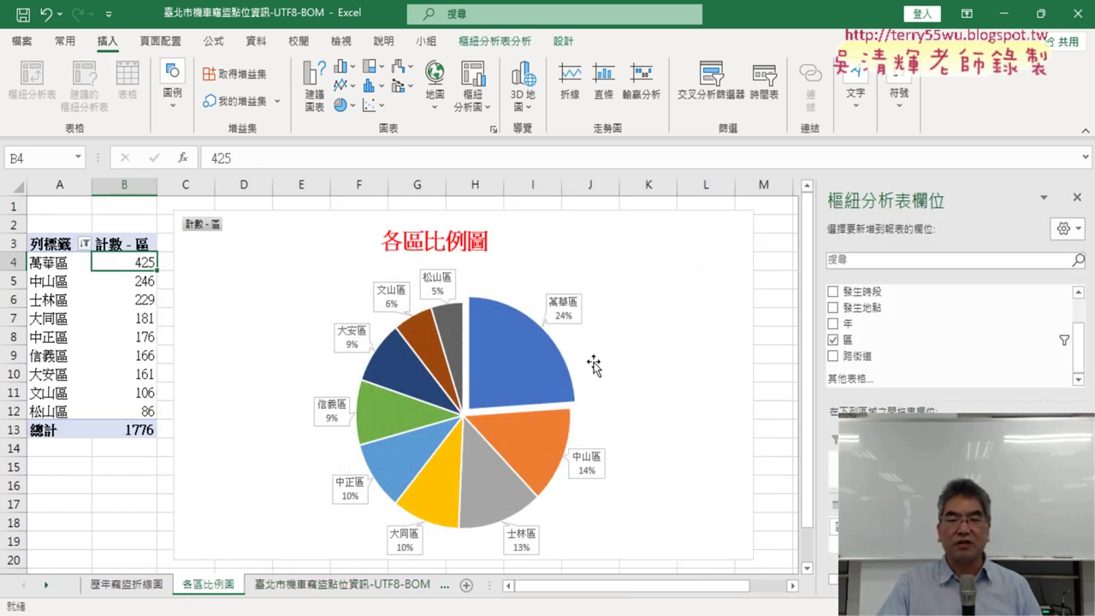
left_click(590, 230)
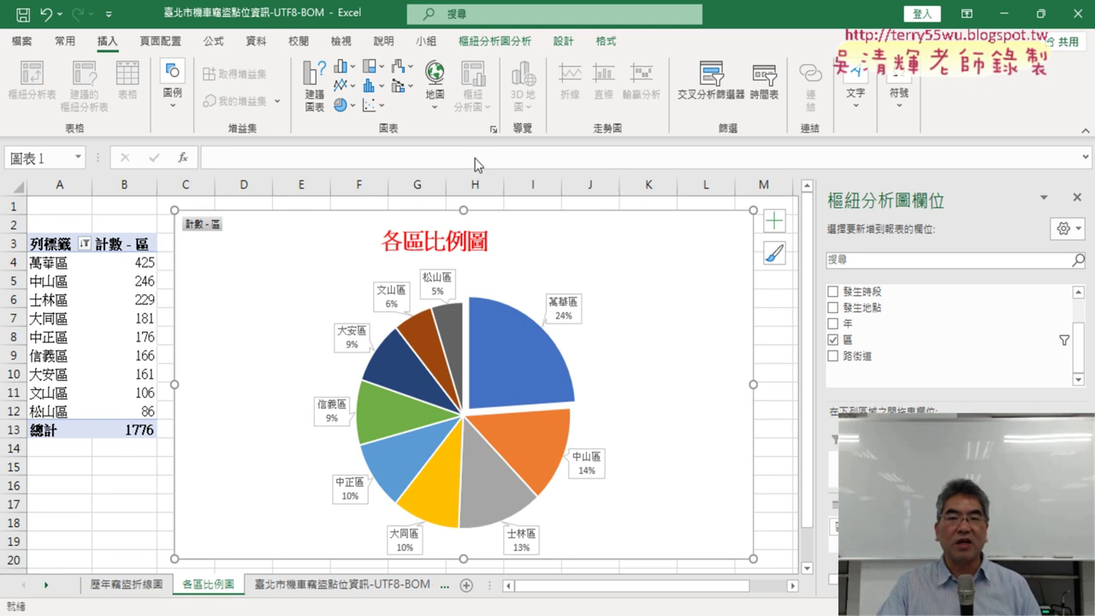
left_click(521, 48)
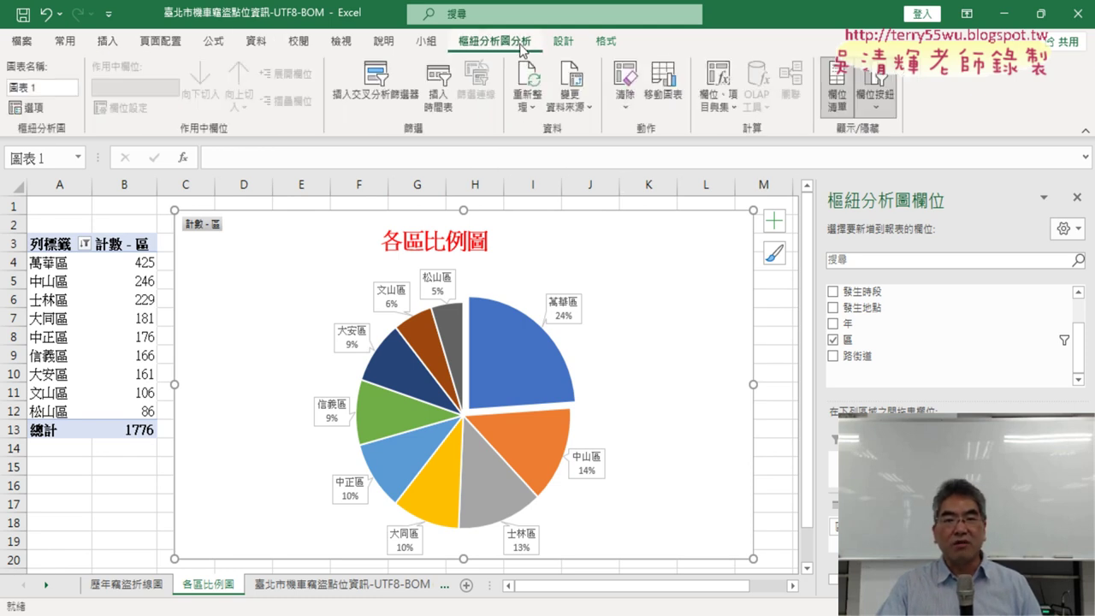
left_click(88, 335)
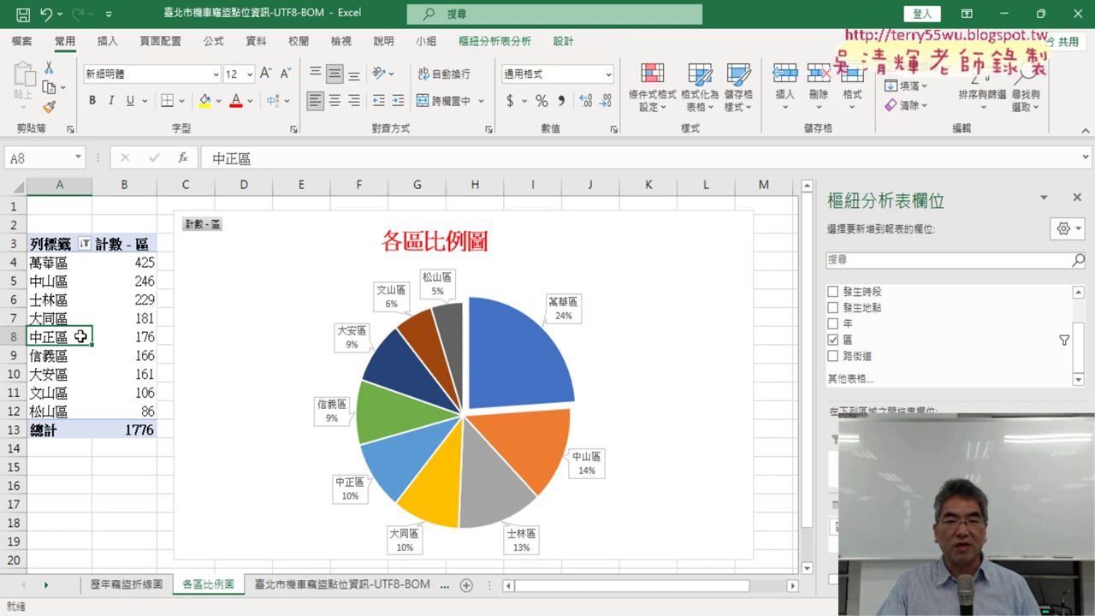
left_click(507, 45)
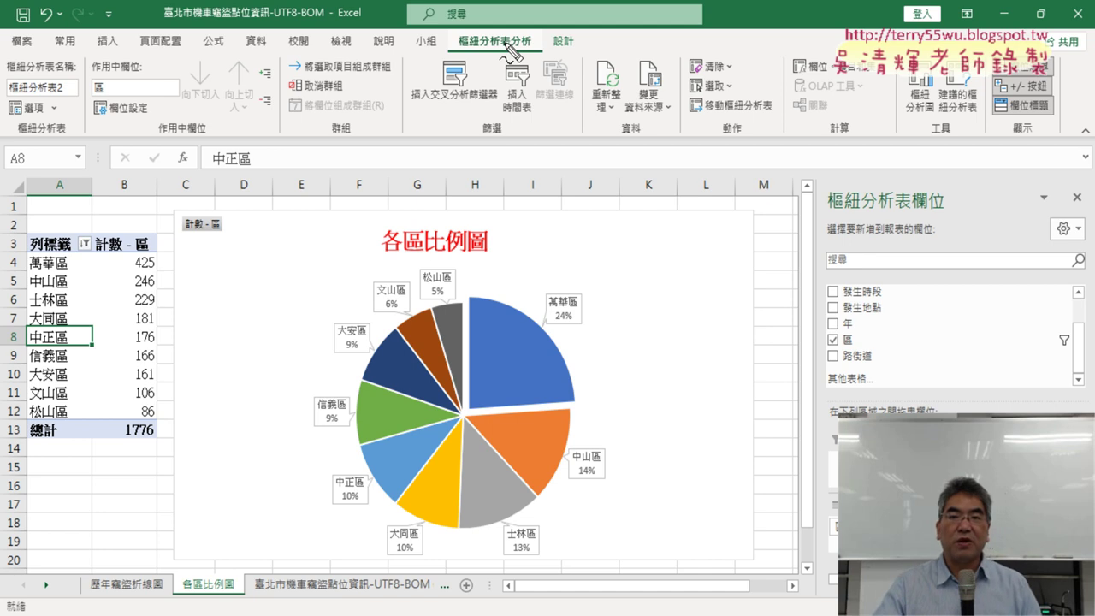
mouse_move(90, 432)
left_mouse_down()
mouse_move(155, 393)
mouse_move(99, 446)
left_mouse_up()
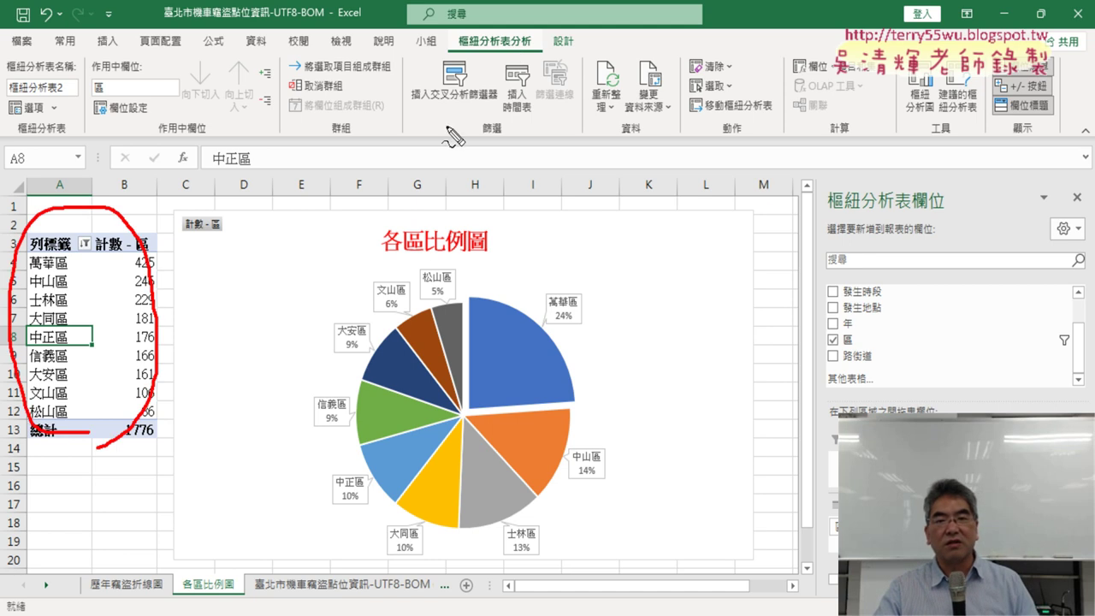
left_click_drag(469, 72, 500, 77)
left_click_drag(915, 127, 917, 111)
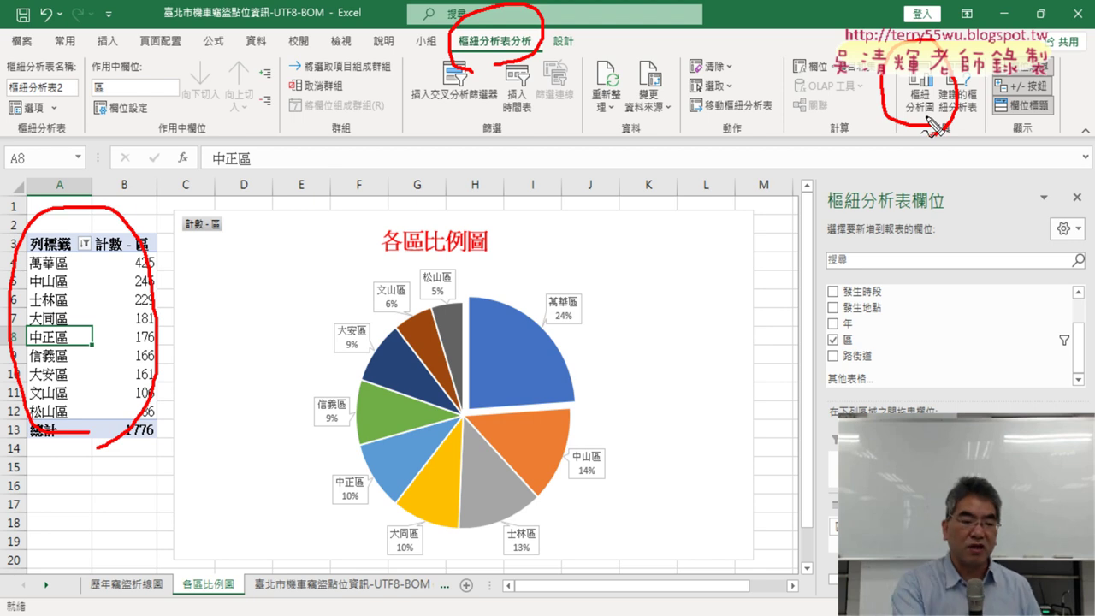
key("Escape")
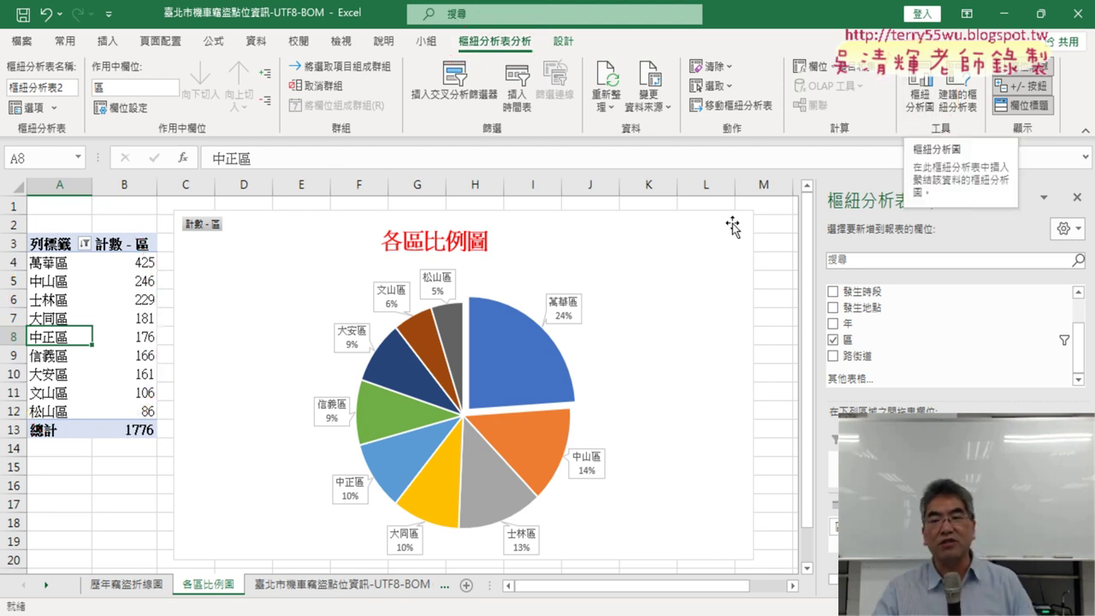
left_click(649, 248)
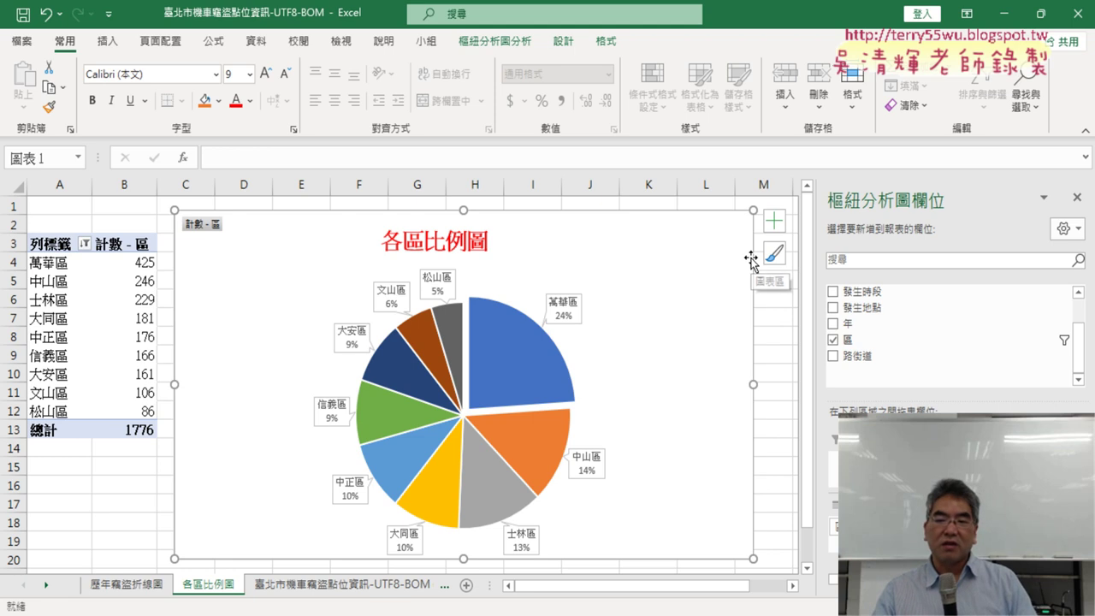
Step: Turn on the 各區比例圖 pie chart's legend listing all nine districts
left_click(774, 222)
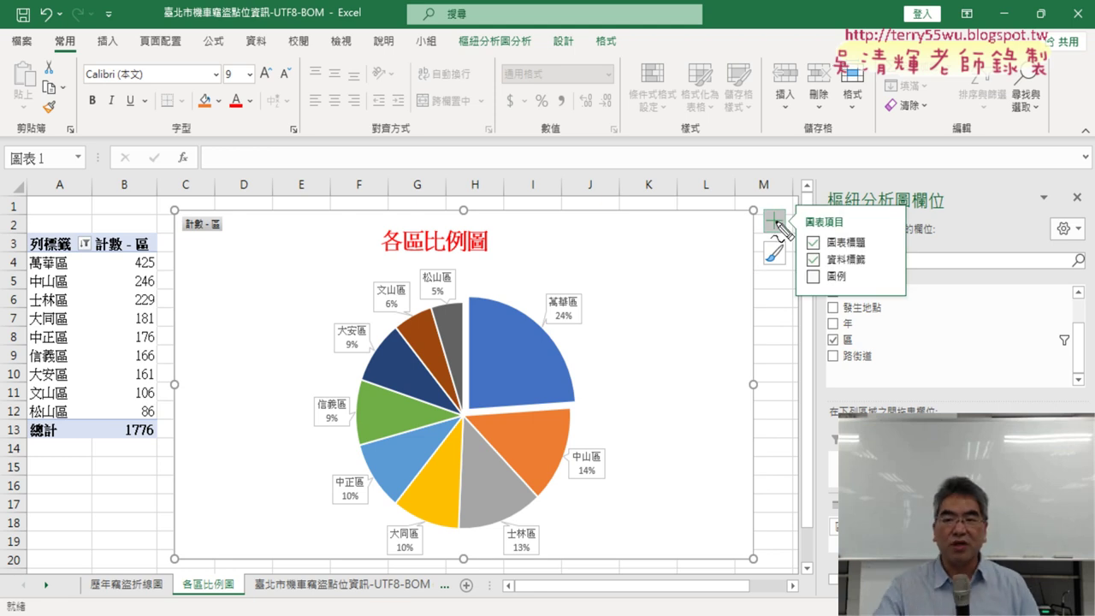
left_click_drag(846, 272, 828, 297)
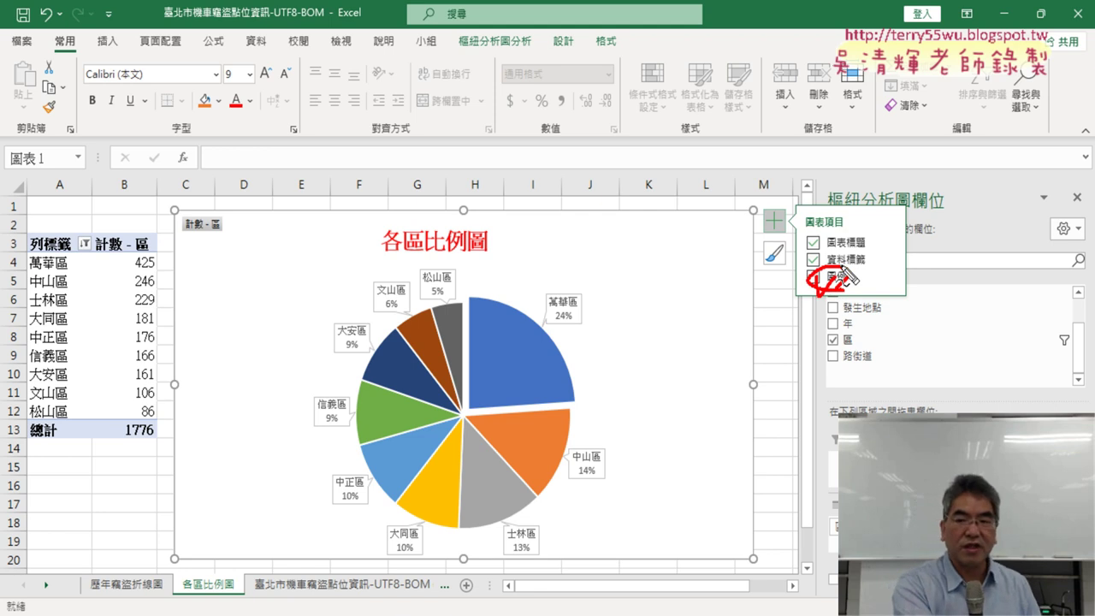
key("Escape")
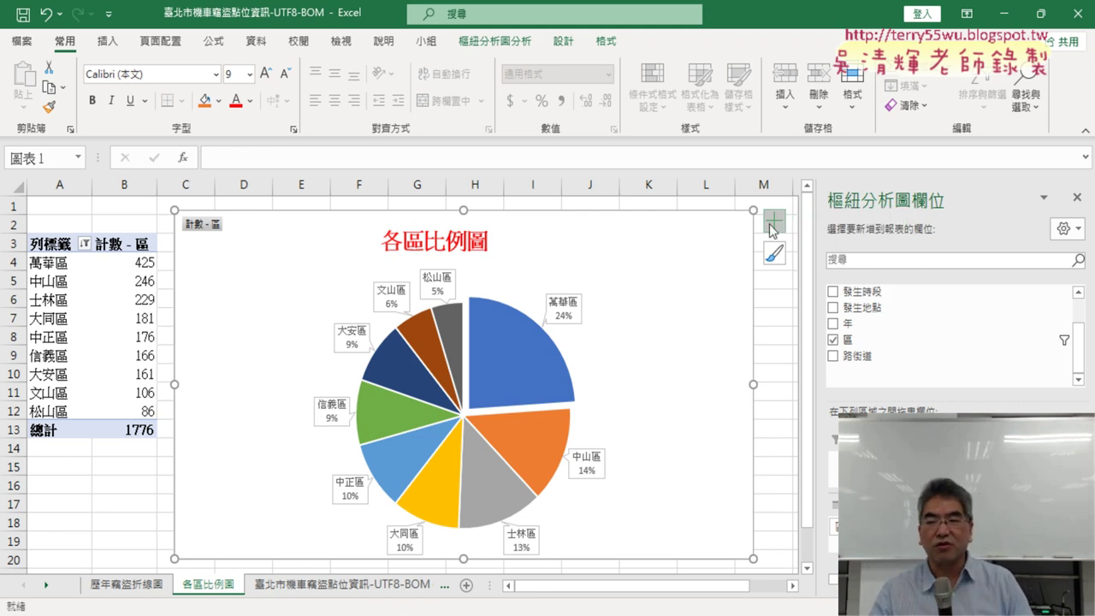
left_click(780, 224)
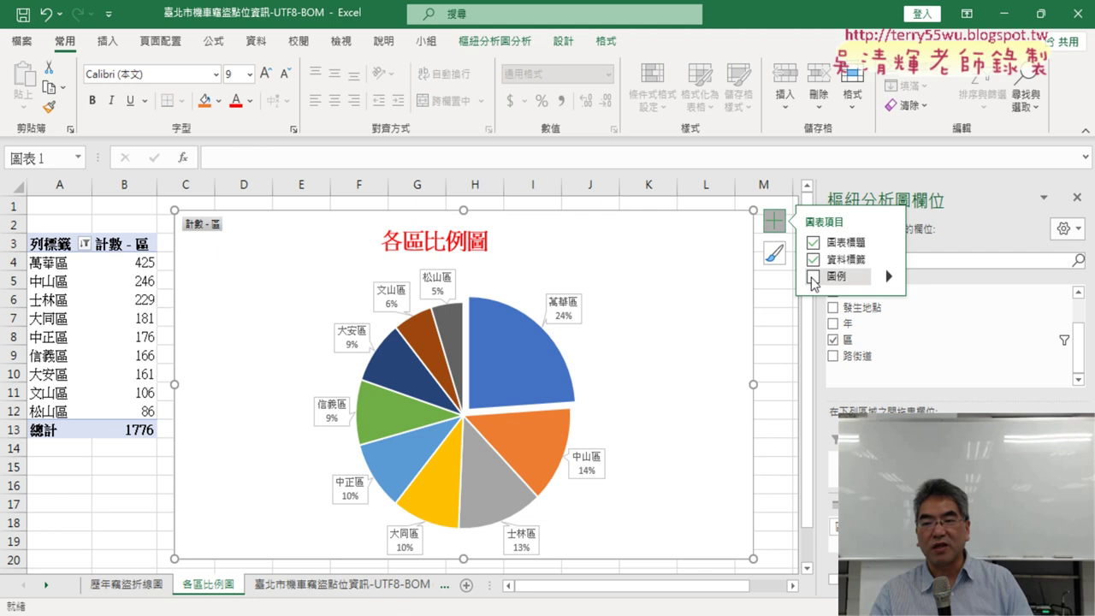
left_click(812, 276)
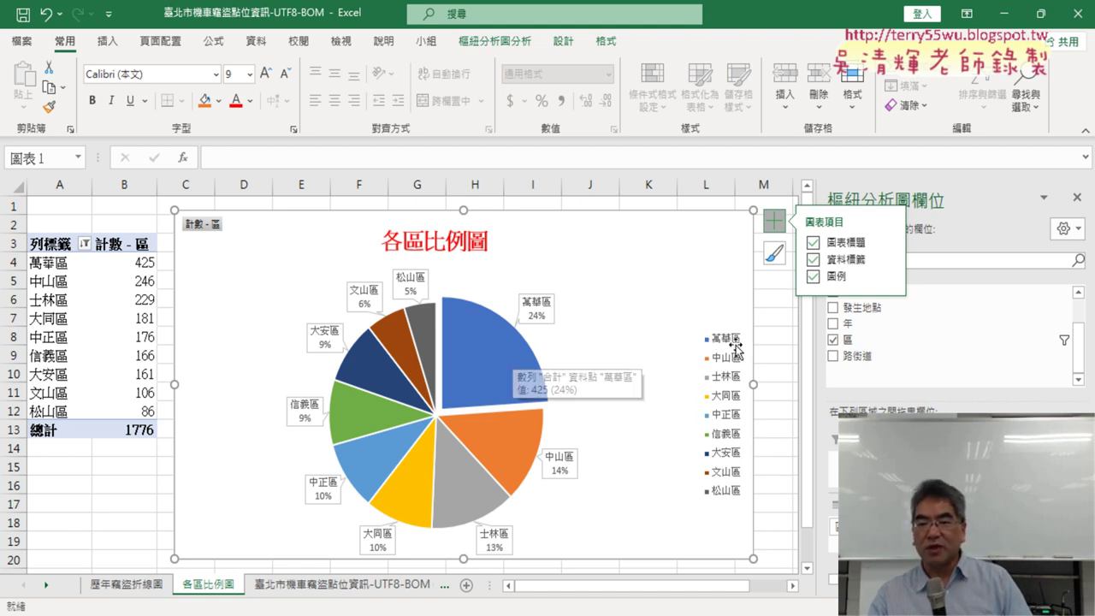
left_click(813, 277)
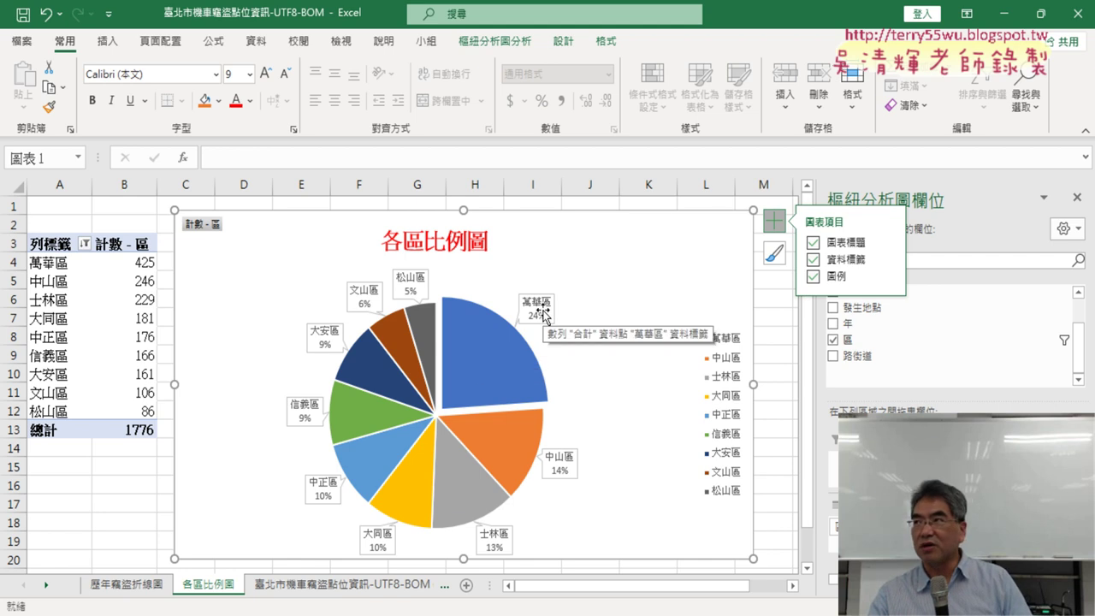
Step: Inspect the pie series options, then annotate the 各區比例圖 title's font size, colour and bold style
right_click(467, 343)
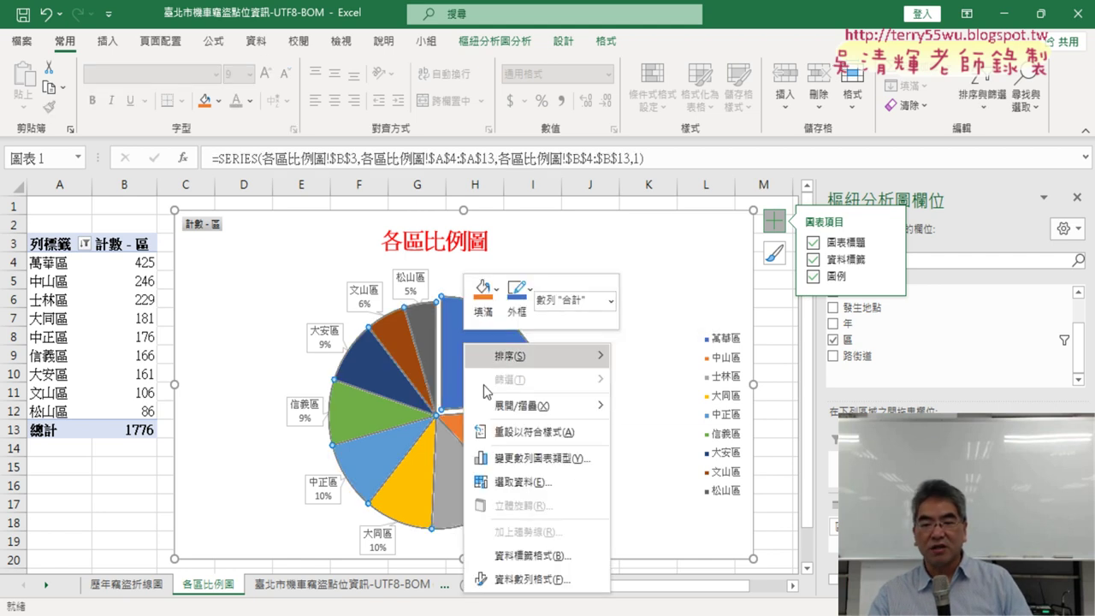
mouse_move(505, 356)
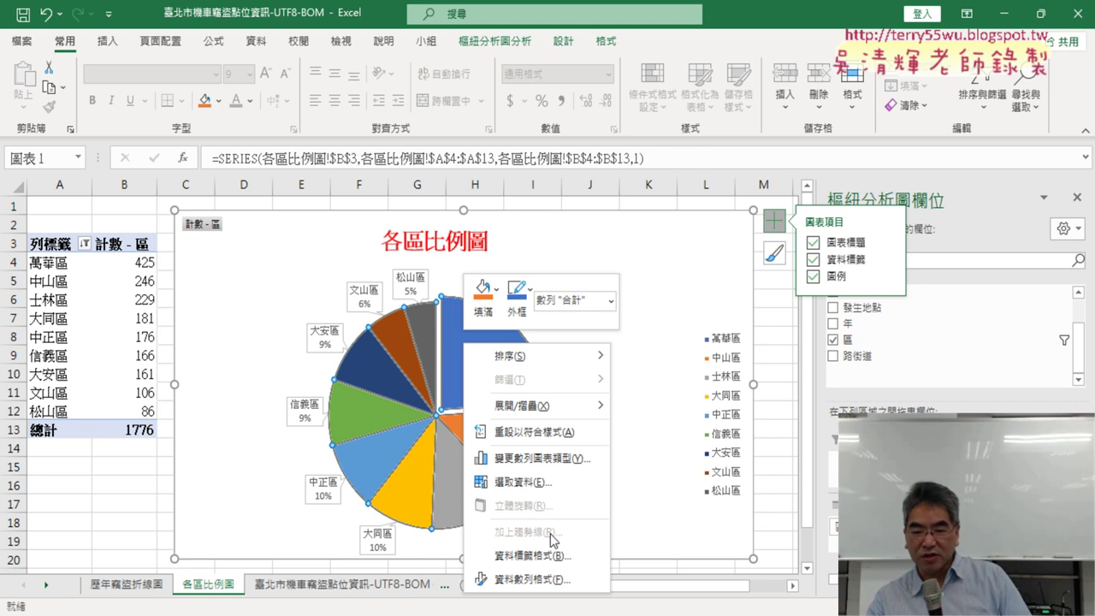
key("Escape")
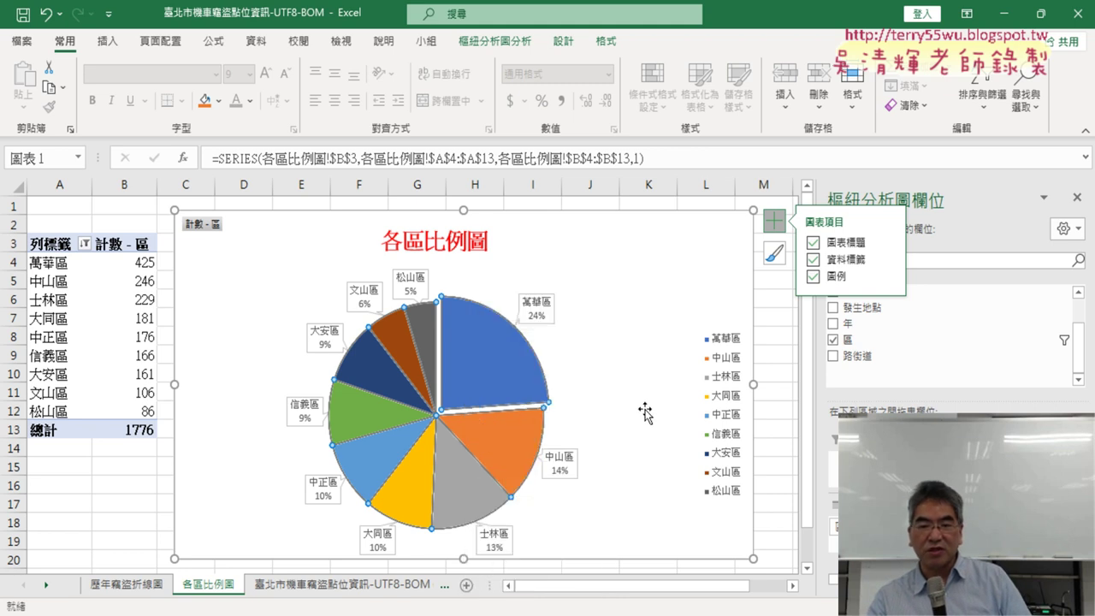
left_click(585, 370)
left_click(447, 244)
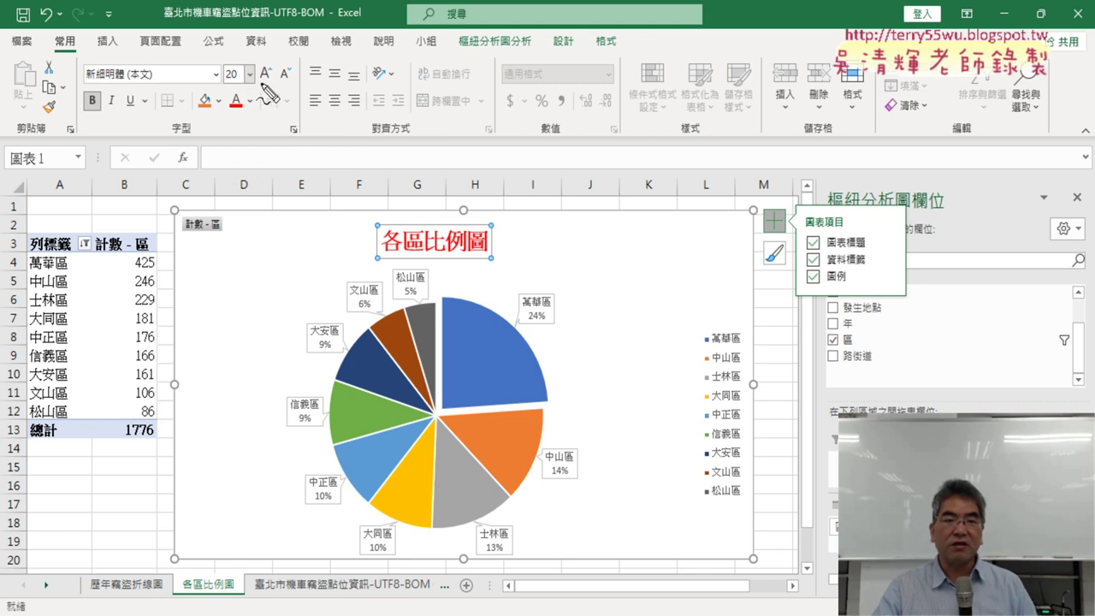
left_click_drag(250, 62, 258, 119)
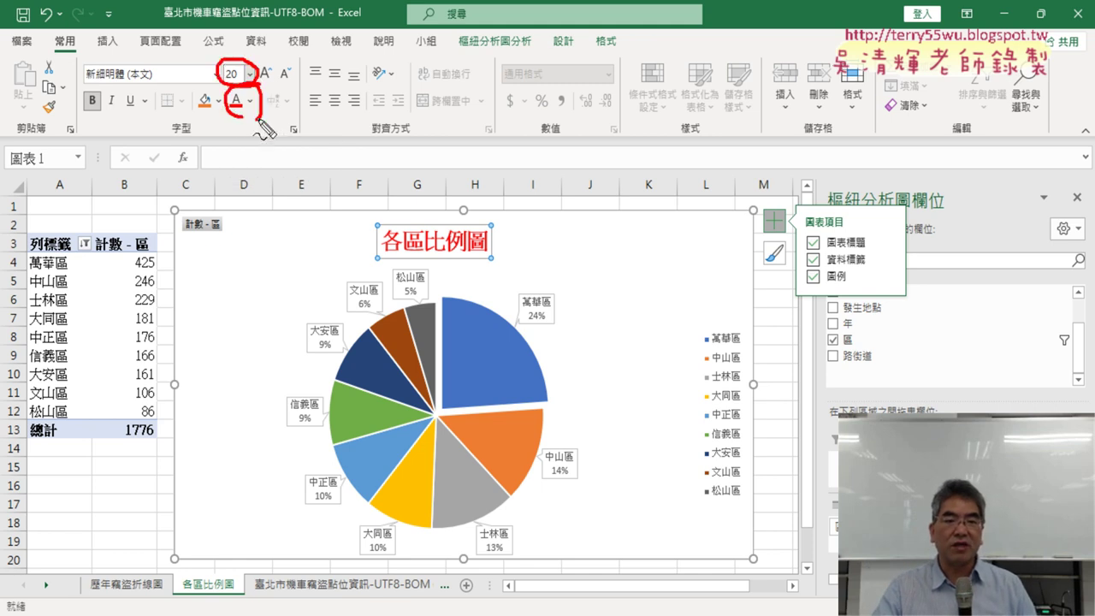
left_click_drag(112, 120, 102, 137)
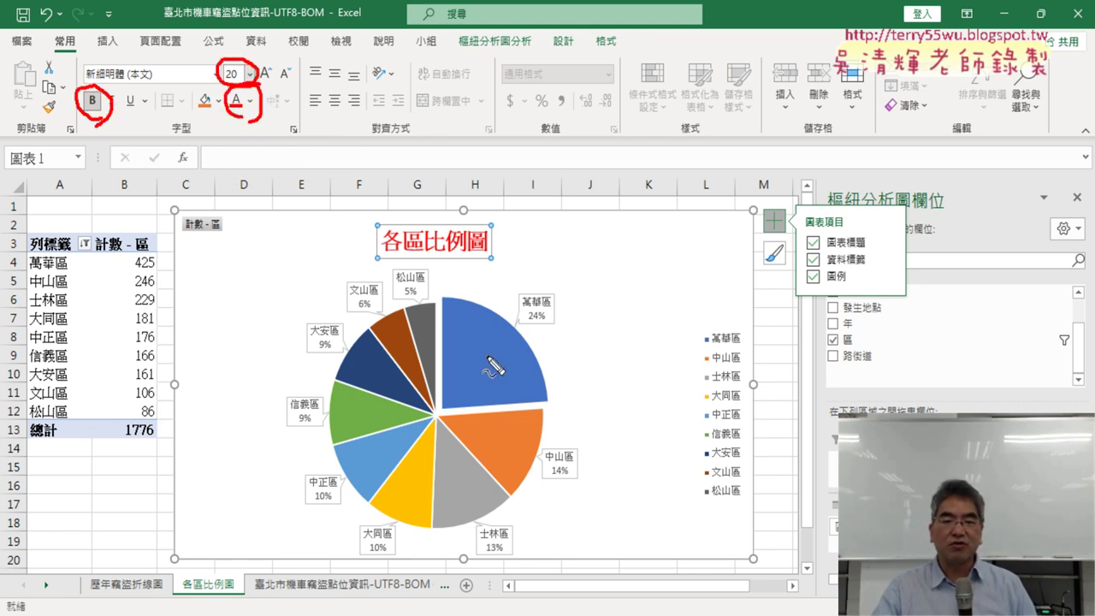
key("Escape")
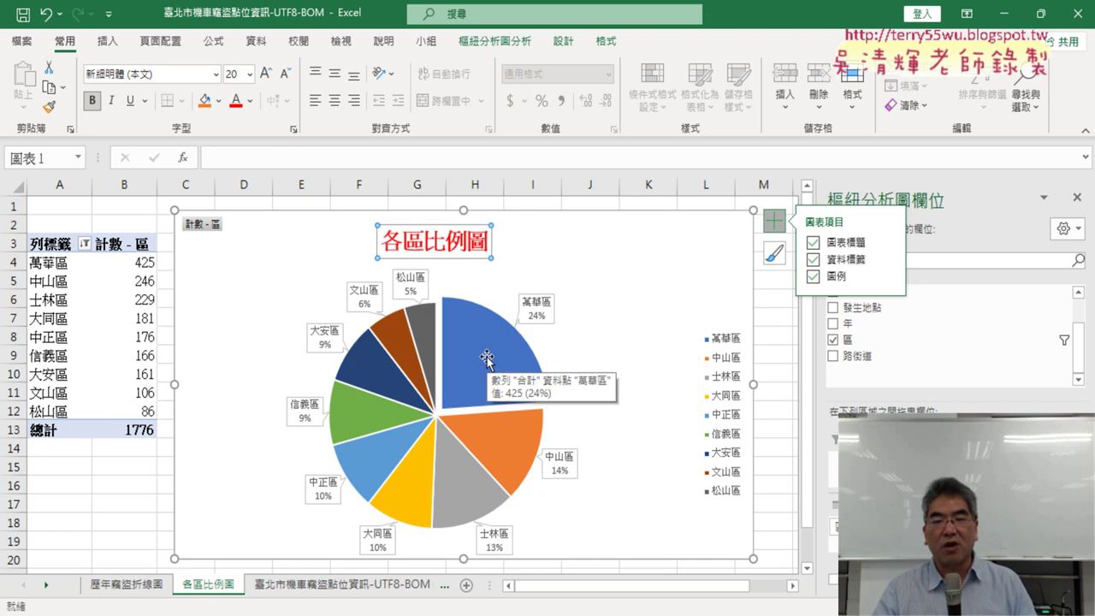
Step: Return the 萬華區 slice into the pie, then reselect it and drag it outward
left_click(486, 356)
left_click(494, 367)
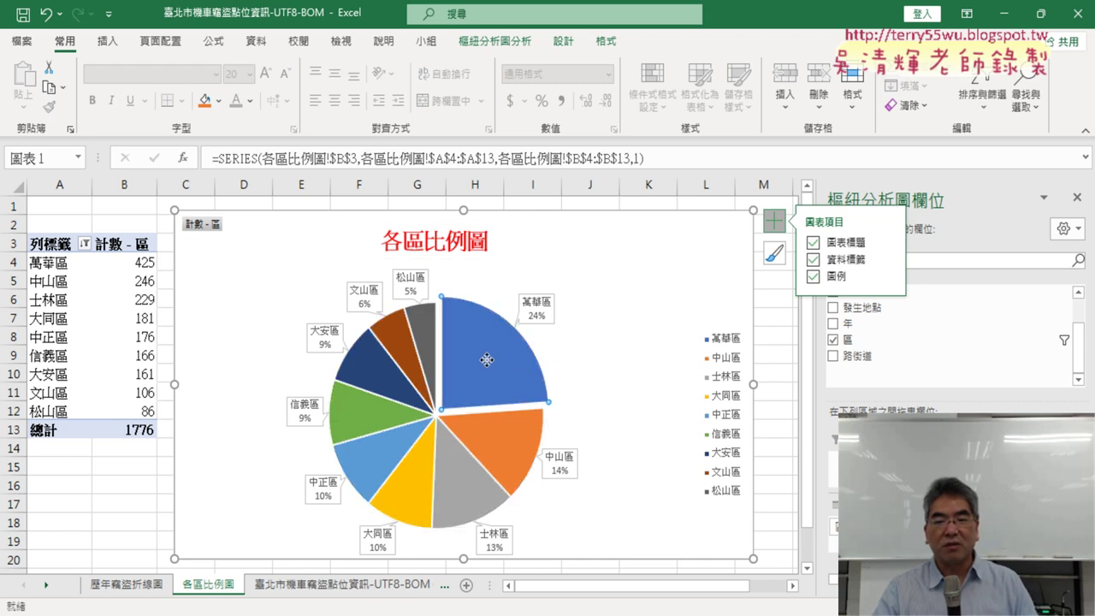
left_click(486, 359)
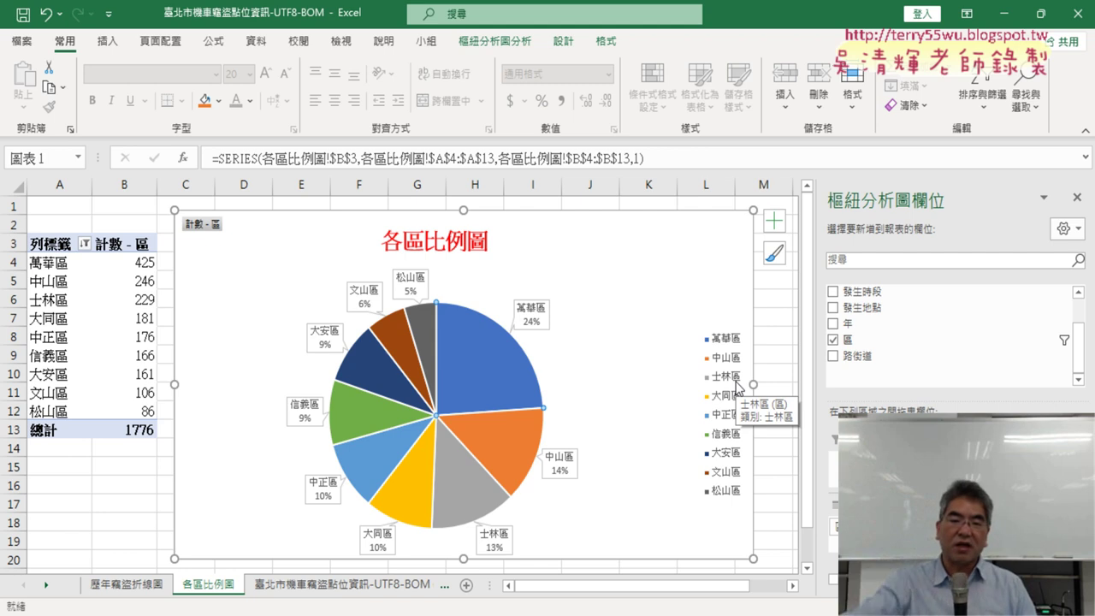
left_click(637, 285)
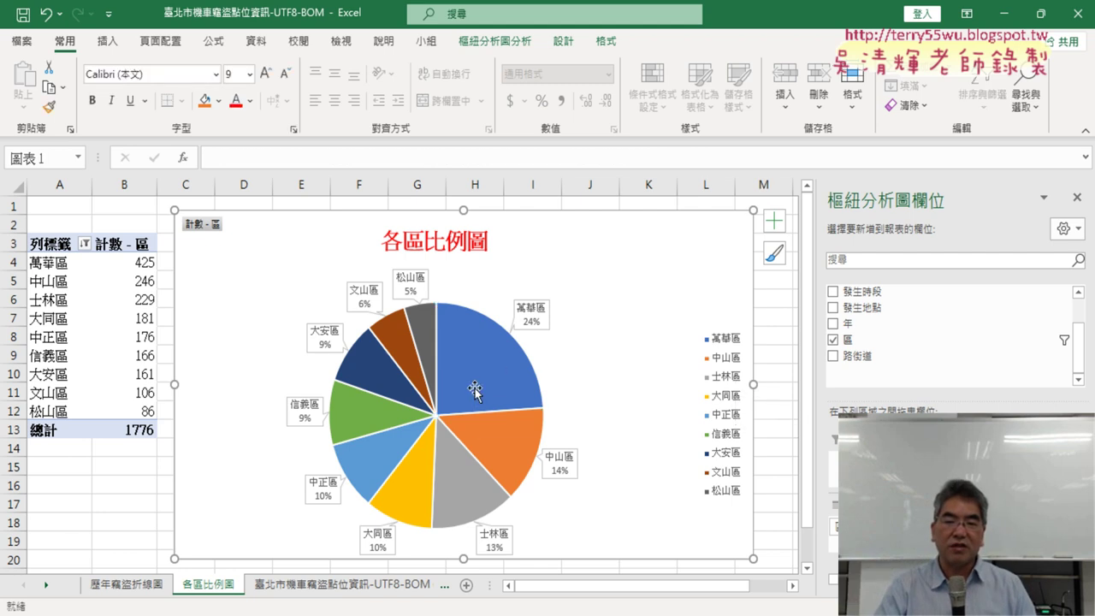
left_click(475, 391)
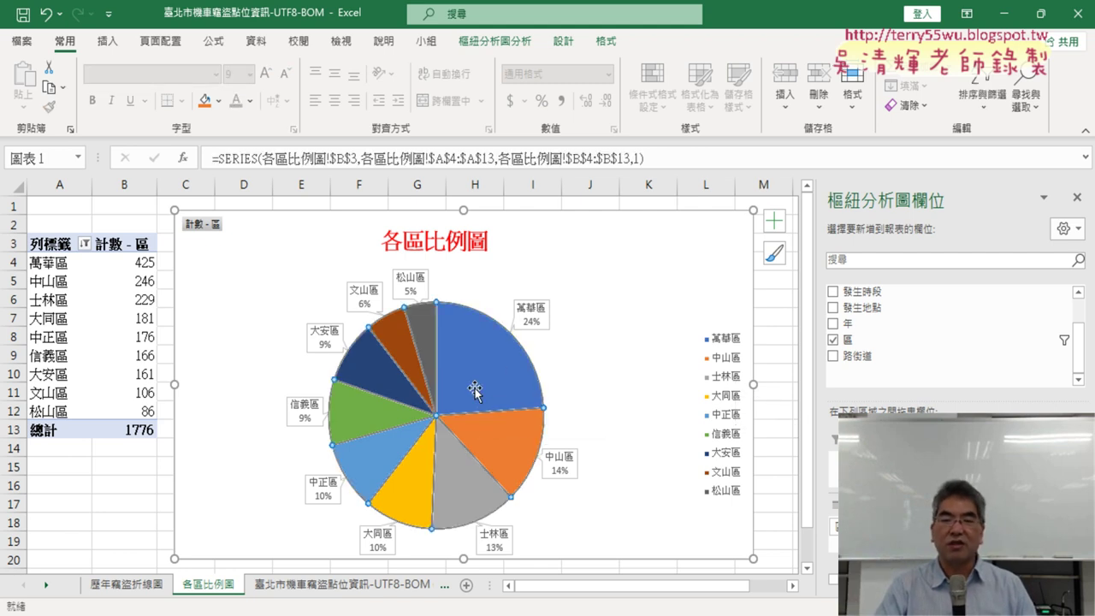
left_click(493, 368)
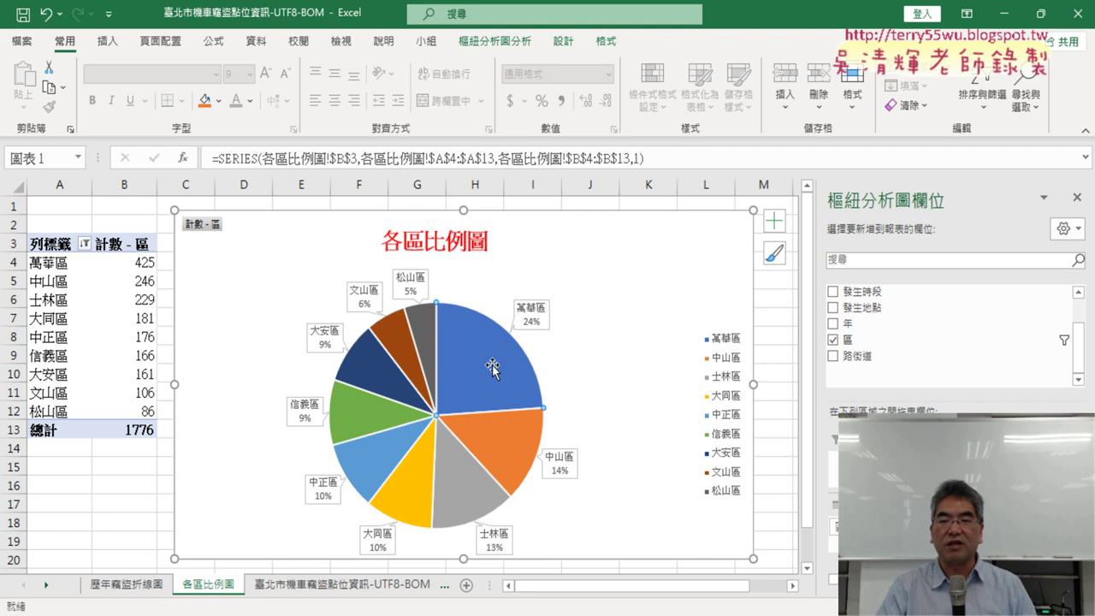
left_click_drag(493, 365, 506, 357)
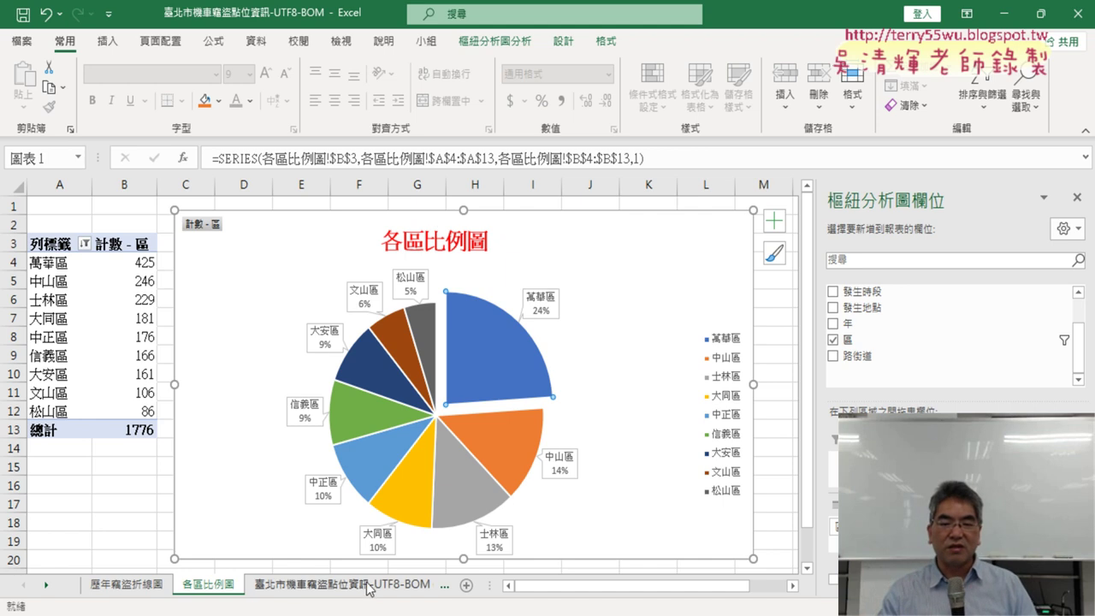
Step: Switch to the 臺北市機車竊盜點位資訊-UTF8-BOM theft data sheet
left_click(400, 585)
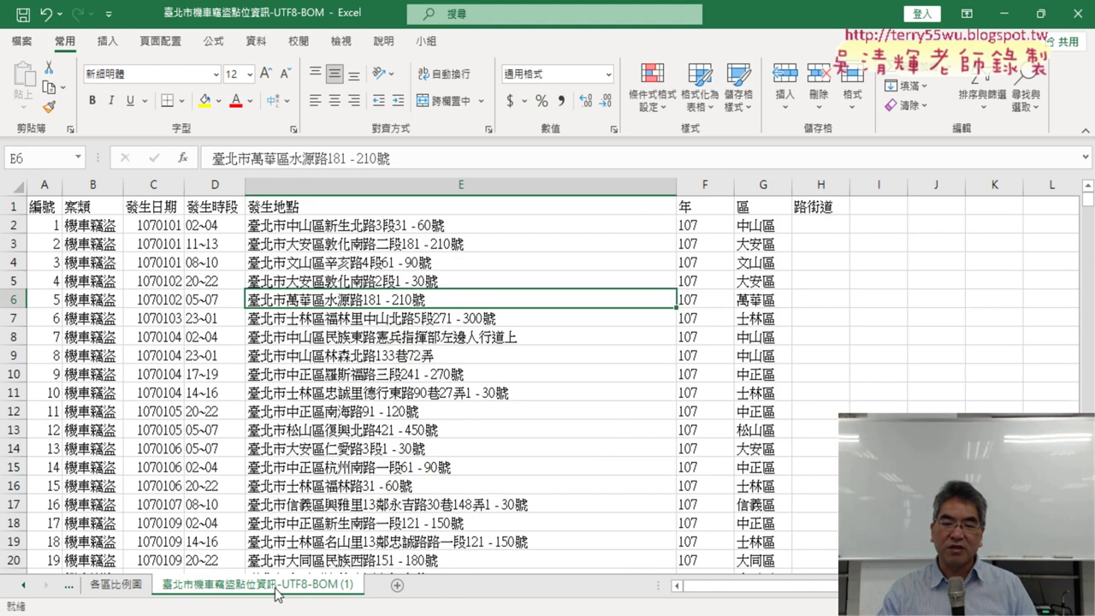
Step: Open 臺北市機車竊盜案件統計 from Drive's _雲端白板畫面 > 01_文字與資料函數, review it, return to Excel
mouse_move(217, 615)
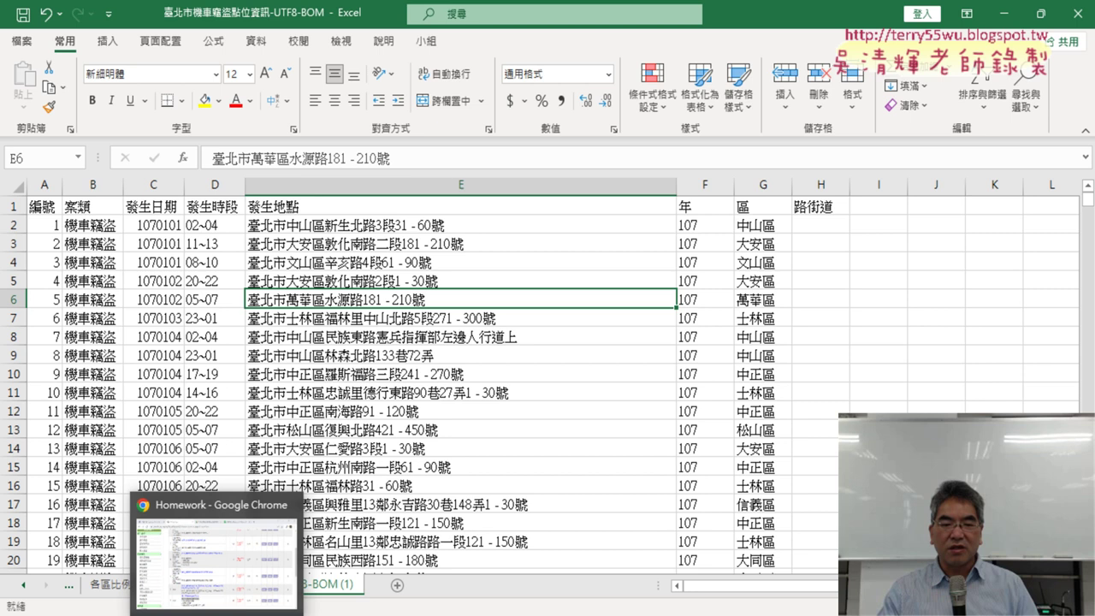
left_click(221, 560)
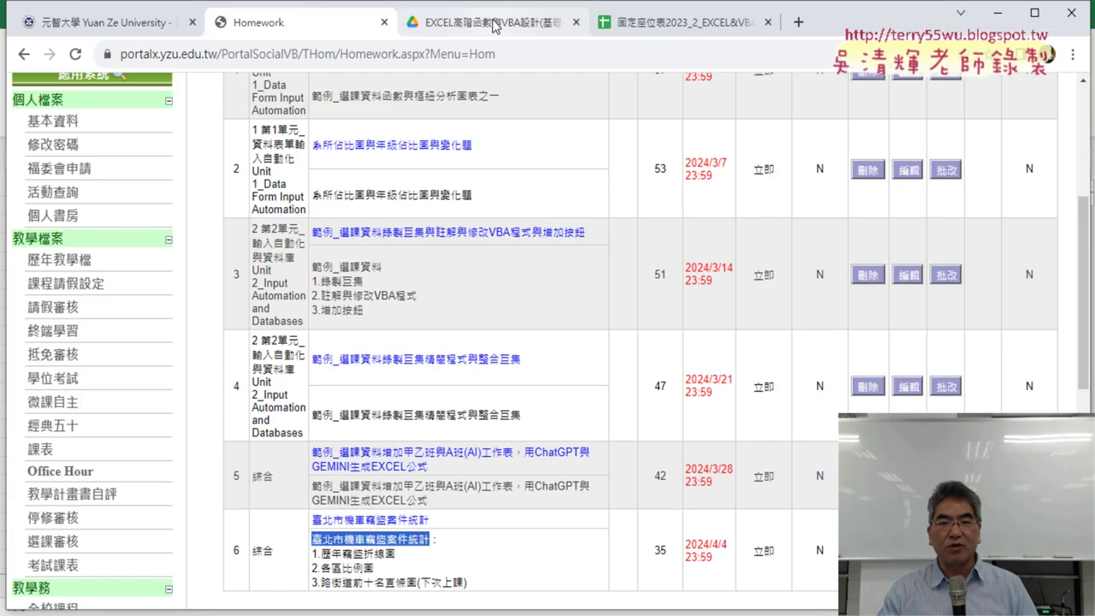
left_click(494, 26)
double_click(371, 276)
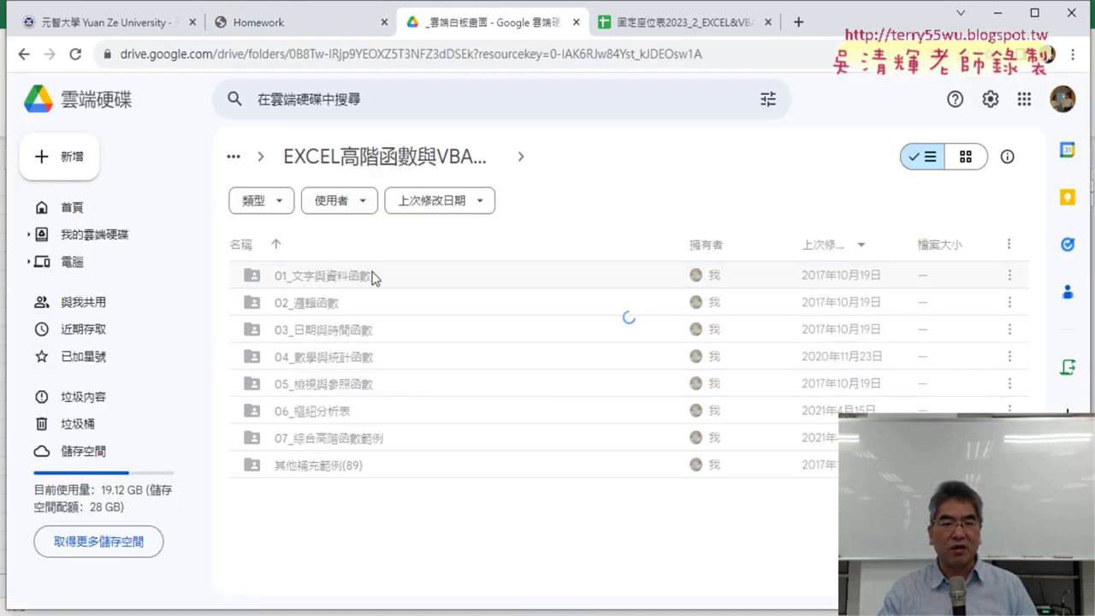
double_click(372, 277)
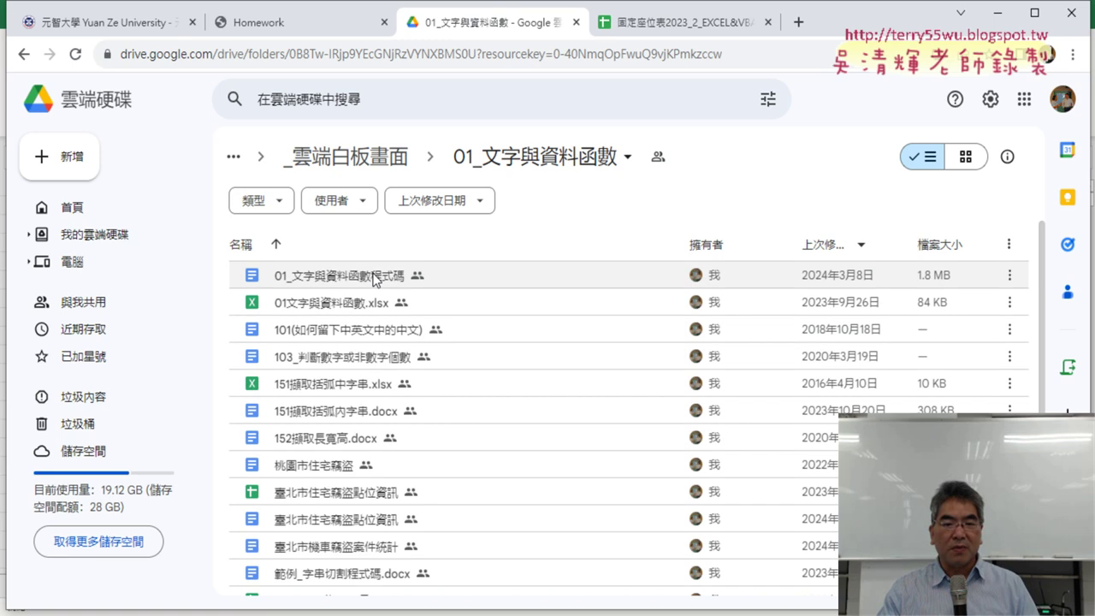
scroll(372, 279, "down", 2)
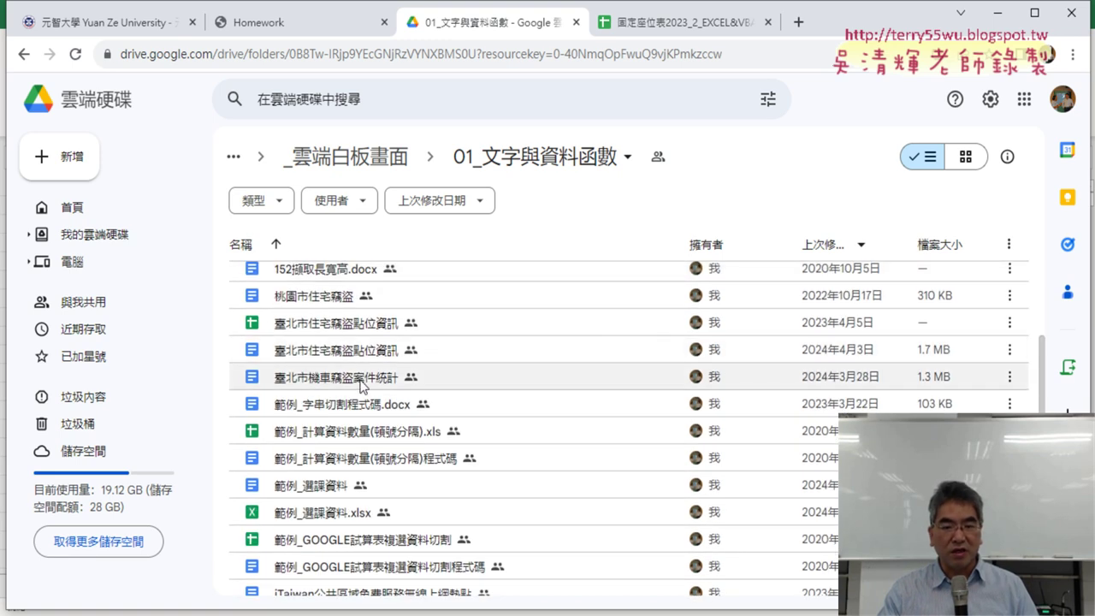
double_click(361, 384)
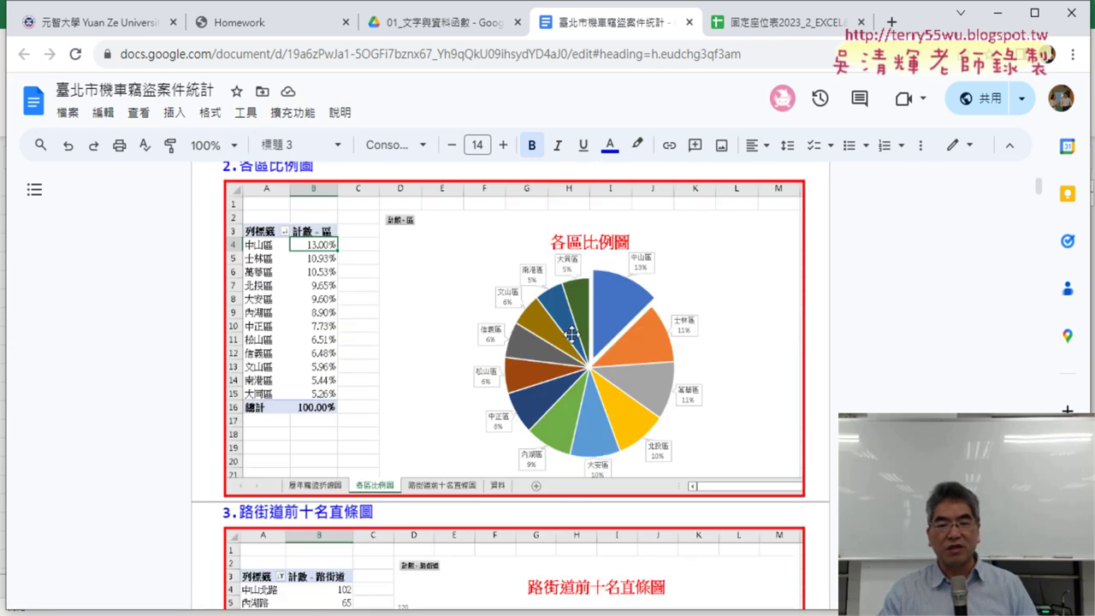
scroll(571, 333, "down", 5)
scroll(534, 338, "up", 1)
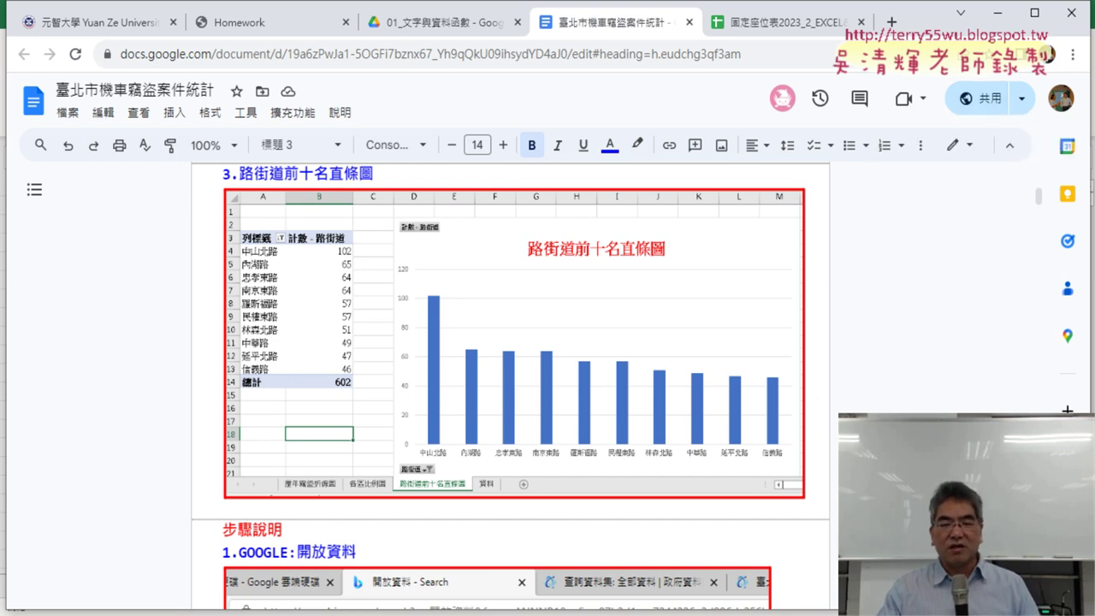
key("alt+Tab")
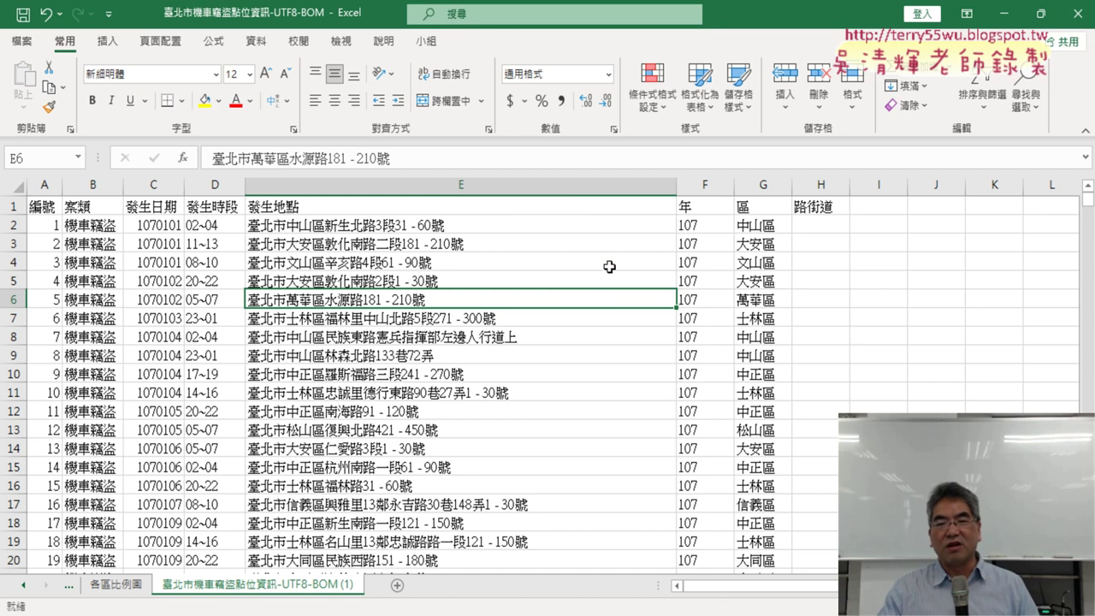
left_click(516, 184)
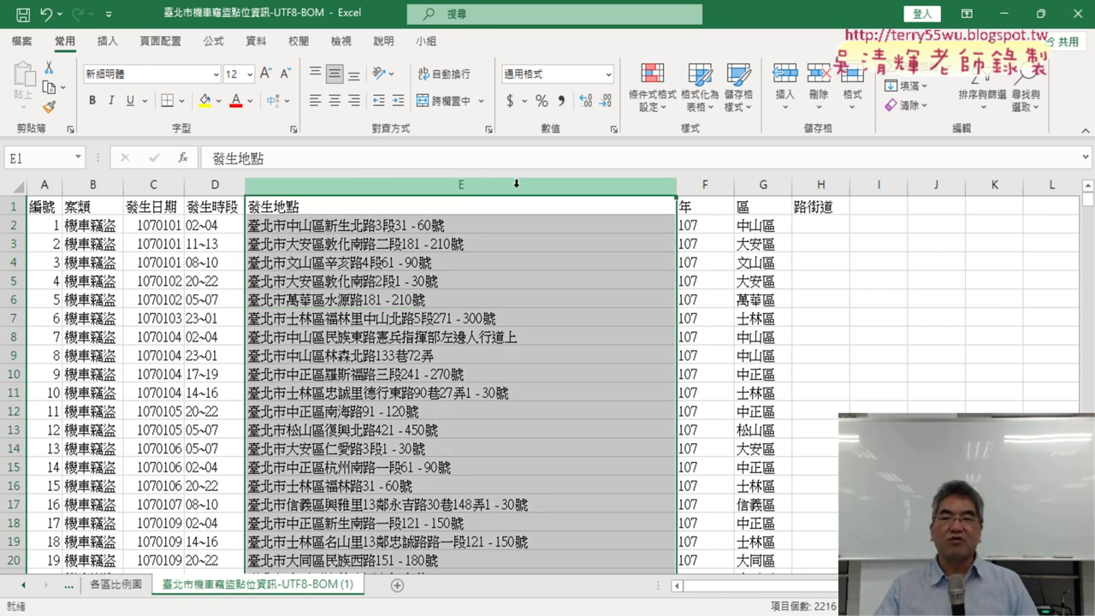
left_click(713, 183)
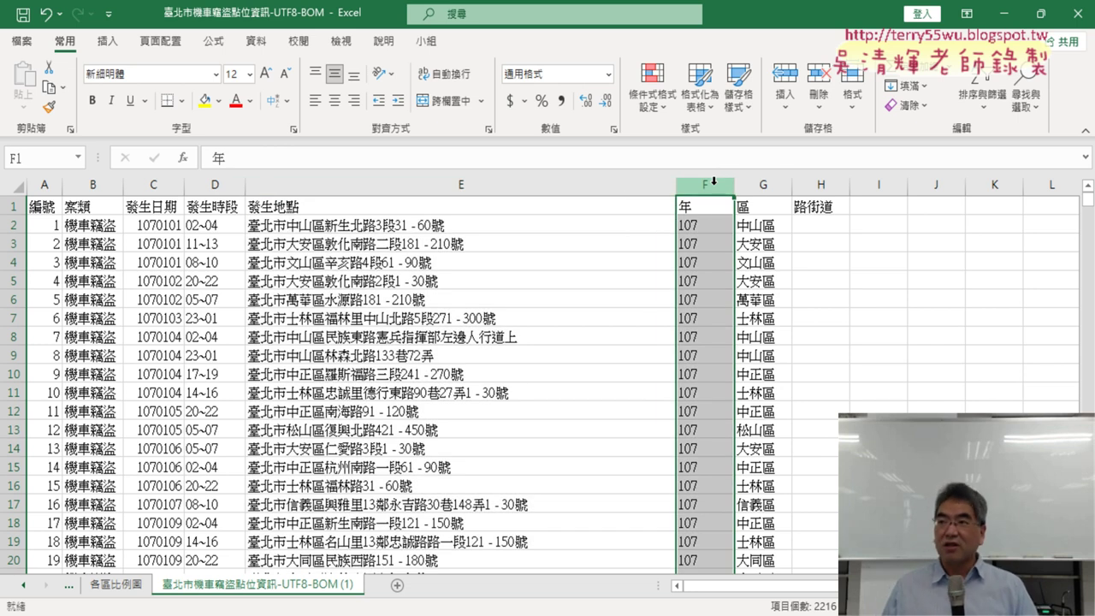
left_click(768, 185)
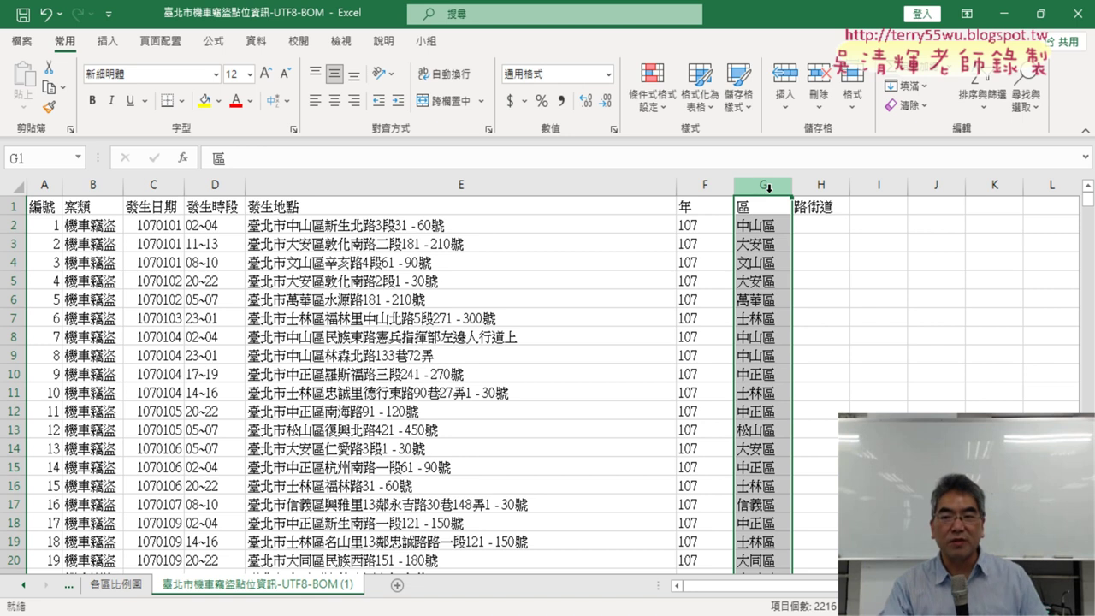
Step: Select cell H2 under 路街道 after checking the 發生地點 column E
left_click(829, 227)
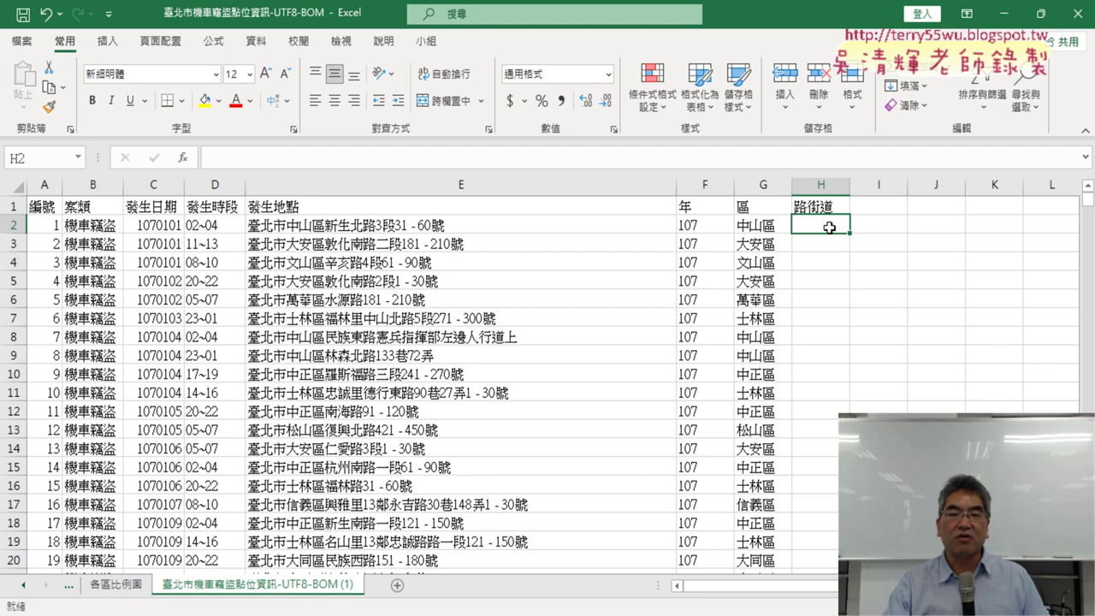
left_click(477, 180)
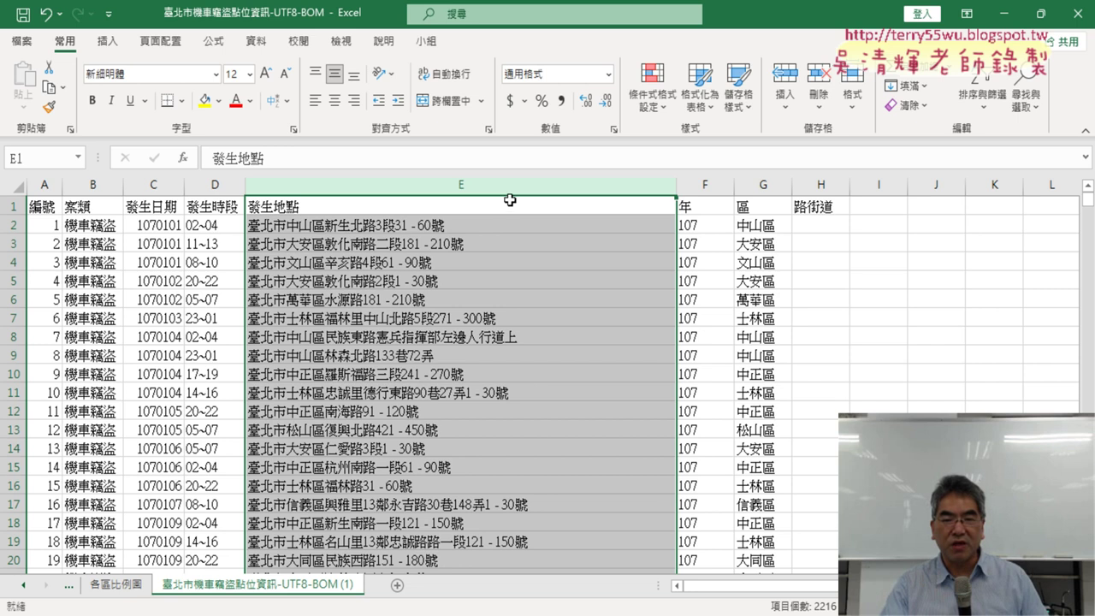
left_click(834, 225)
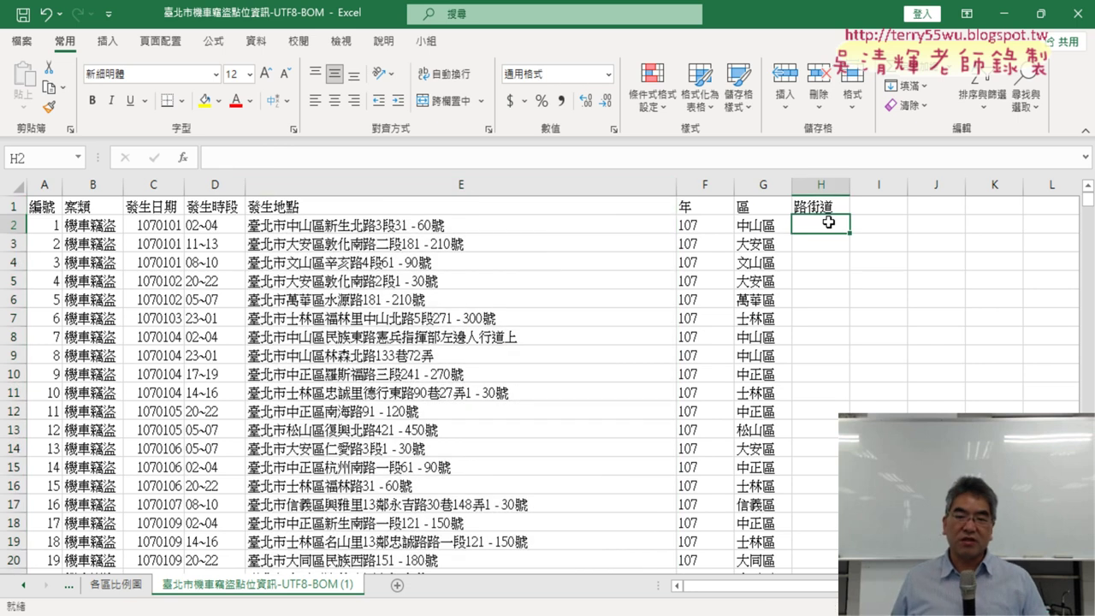